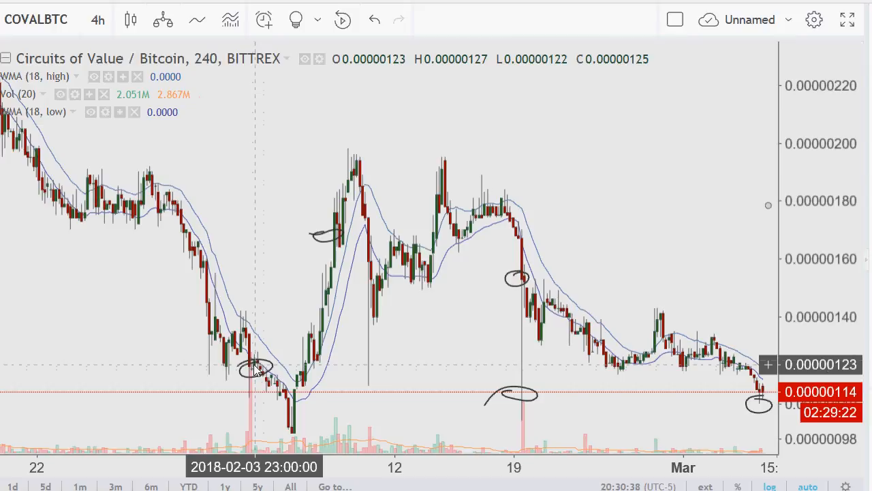
scroll(255, 368, down, 3)
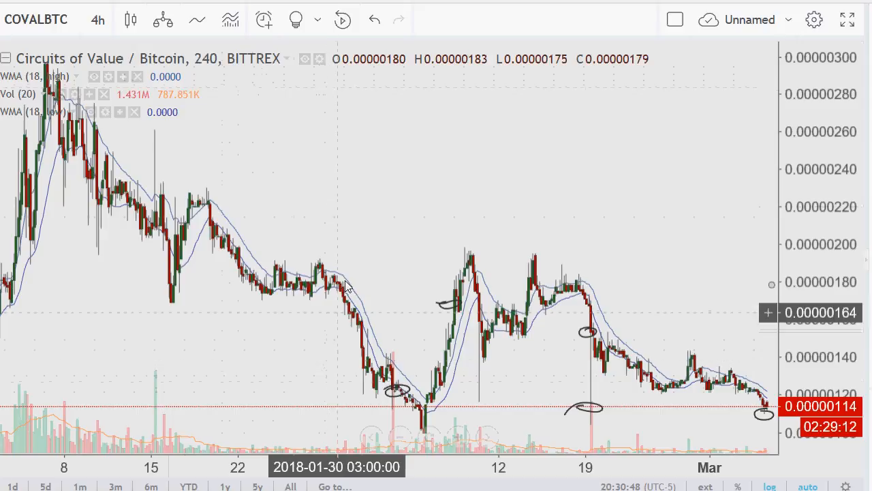
scroll(350, 250, up, 4)
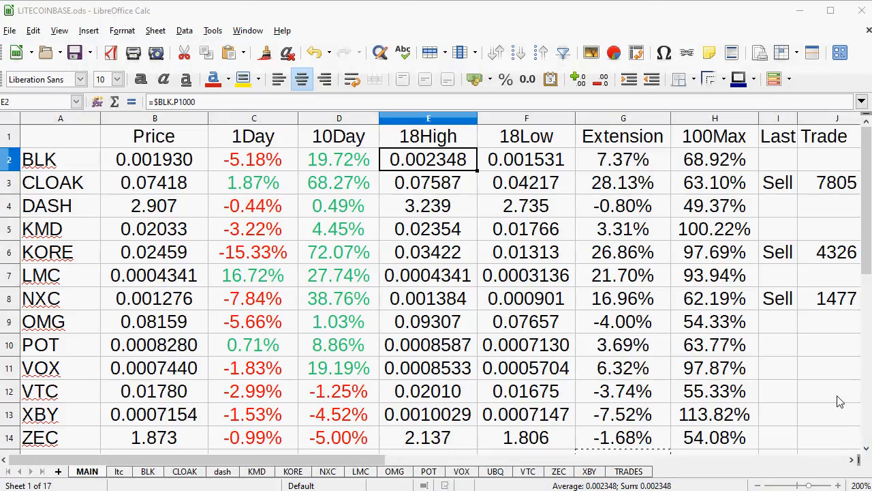
- Switch to the LITECOINBASE spreadsheet and zoom the MAIN sheet out to 180% to view the coin table down to UBQ
click(759, 485)
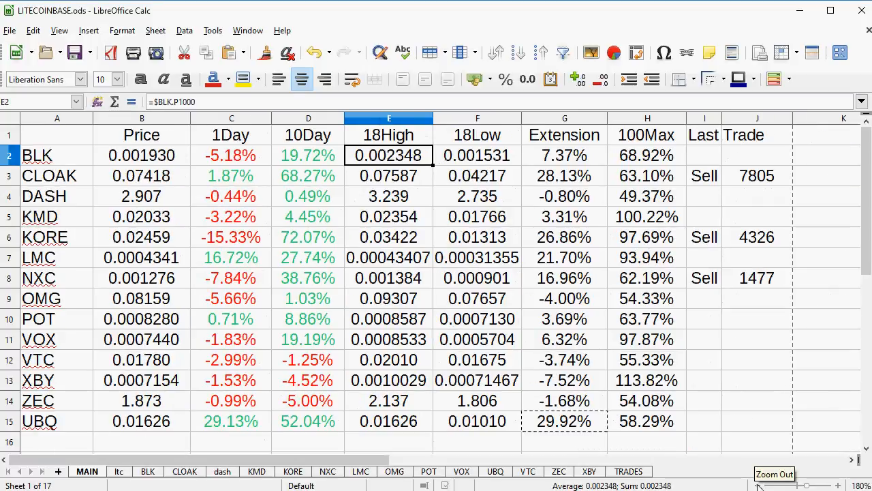
click(750, 415)
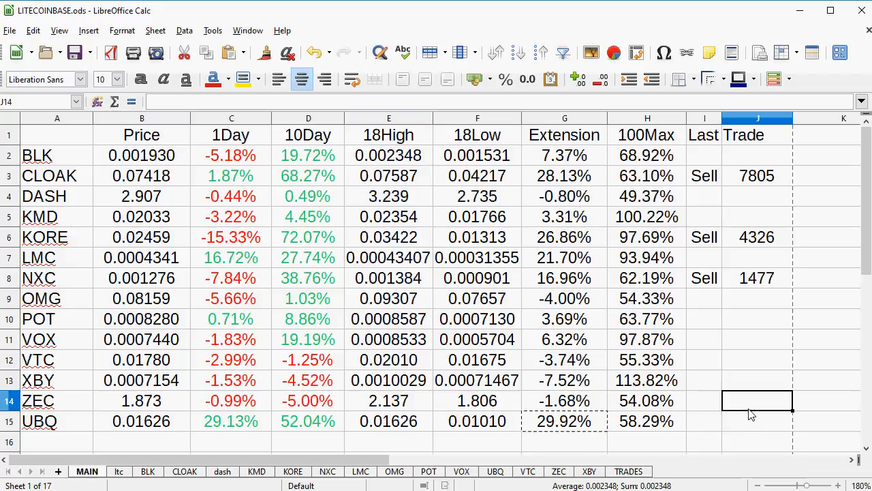
click(747, 430)
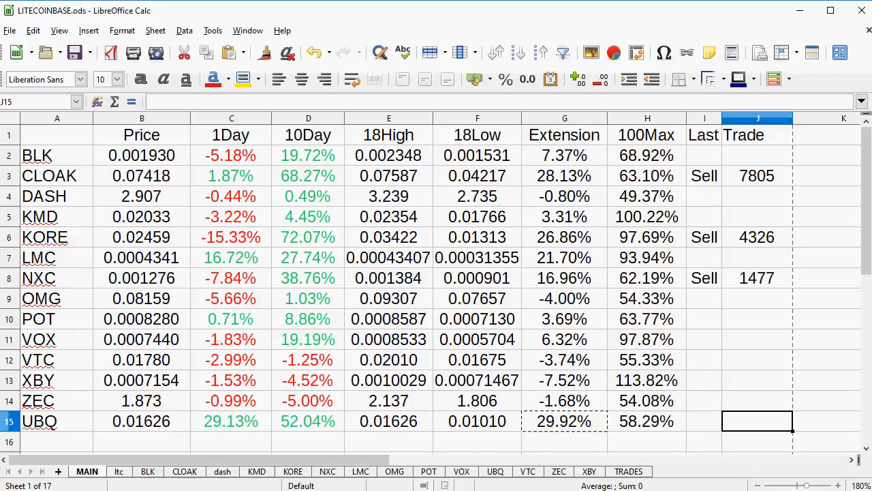
- Create a new blank spreadsheet
click(10, 31)
mouse_move(11, 55)
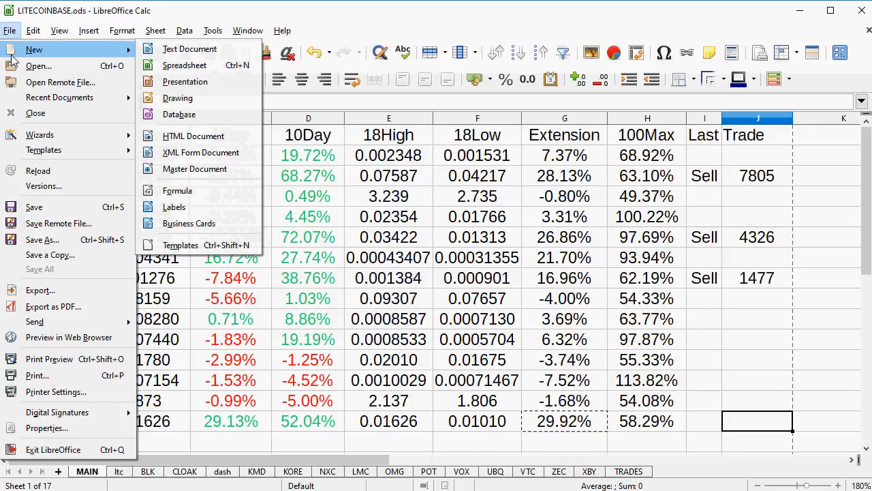
click(180, 66)
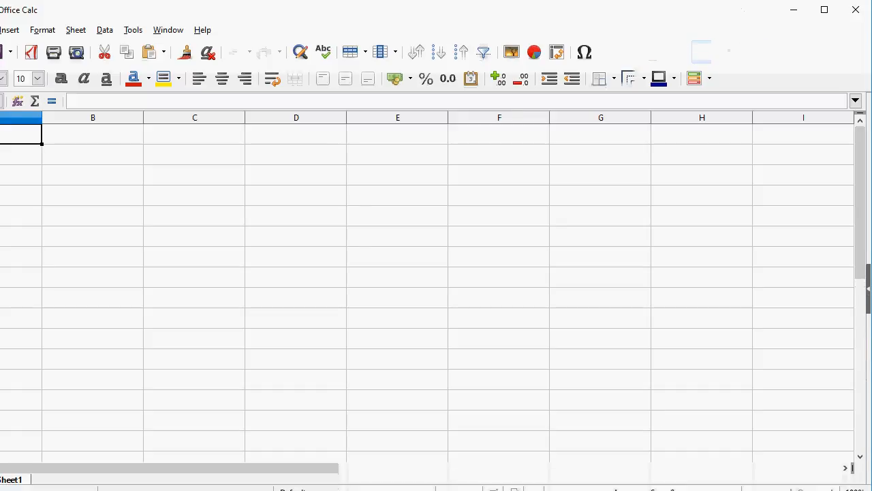
drag(0, 197, 2, 197)
- Enter 2511 in cell B3 of the new spreadsheet
click(199, 215)
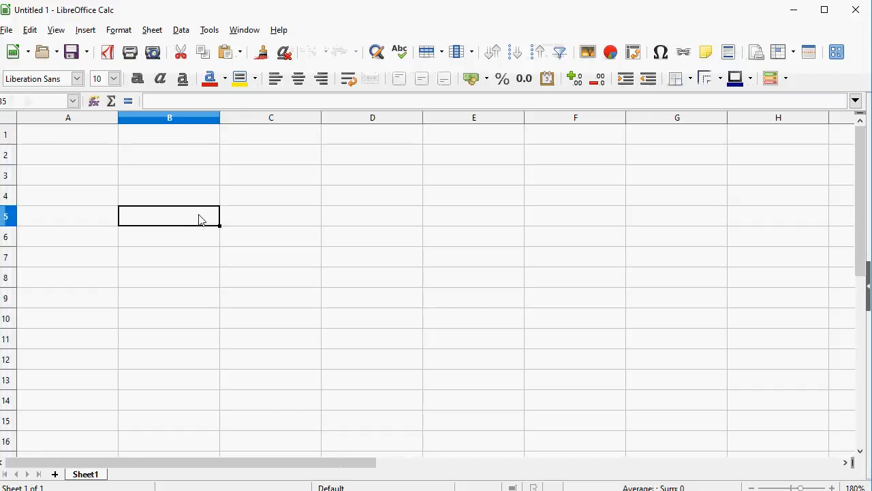
click(118, 157)
click(196, 170)
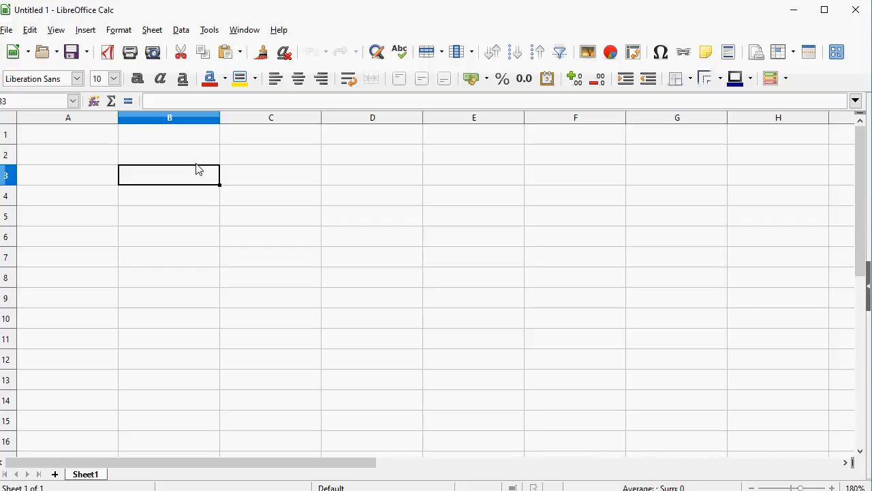
text(2511)
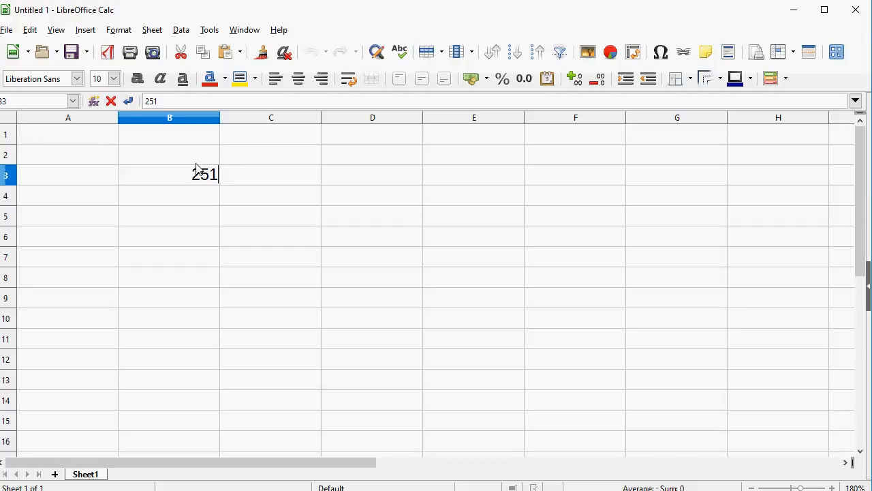
key(Return)
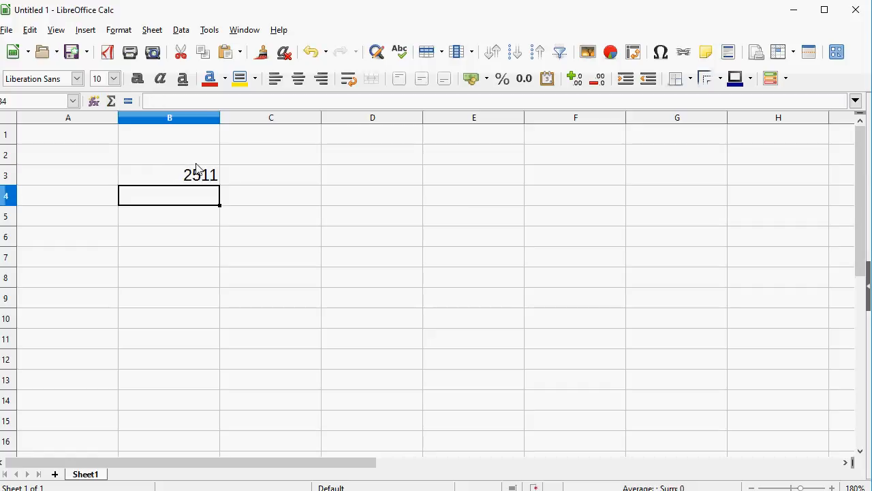
- Divide the value in B3 by 10000000 with the formula =B3/10000000 in cell B4
text(=)
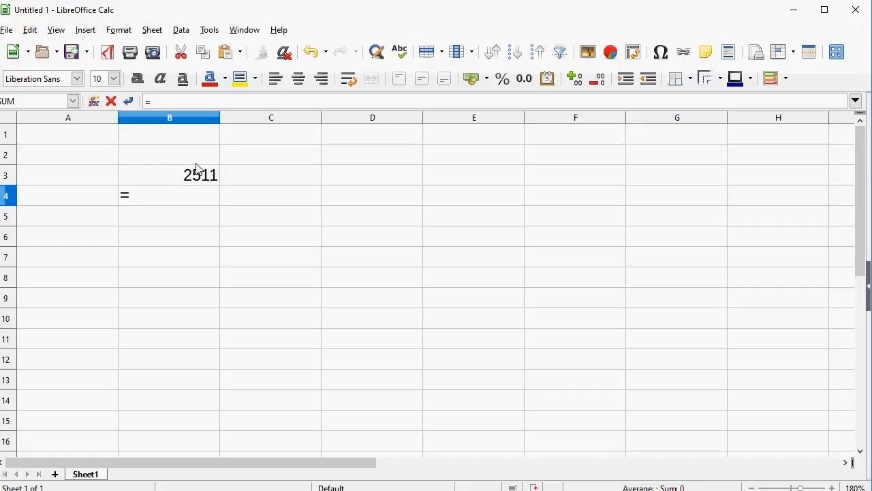
click(197, 168)
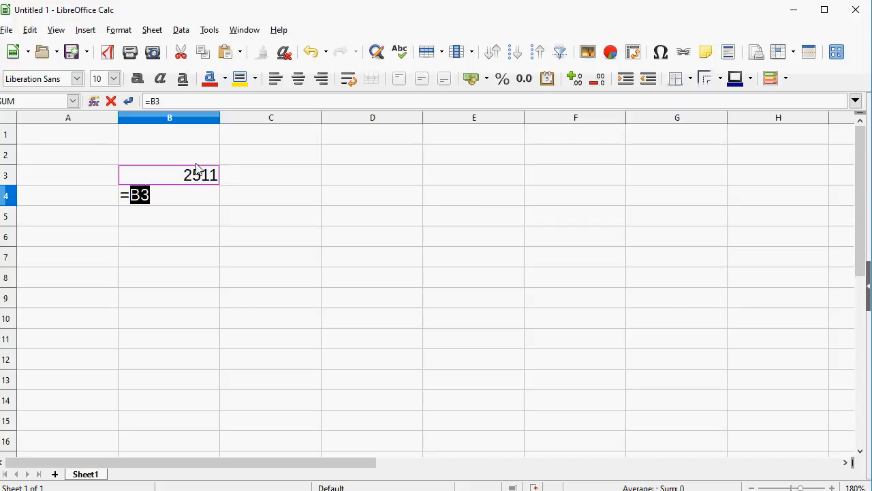
text(/)
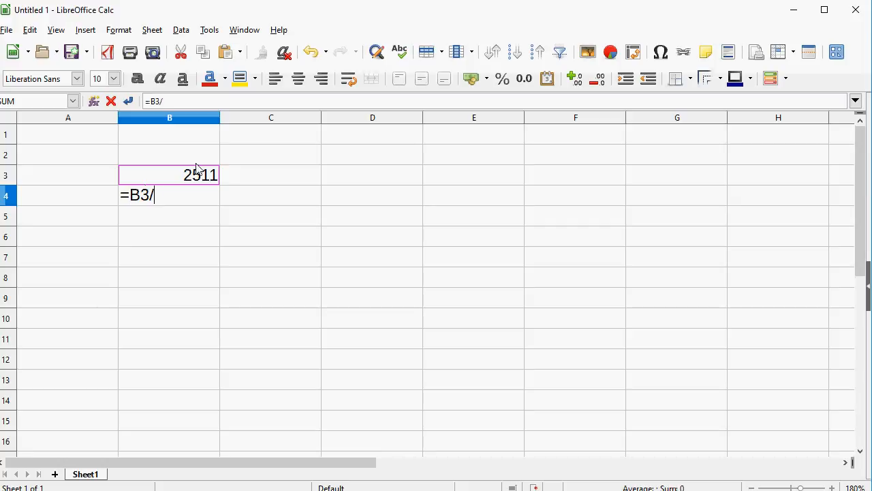
text(10000000)
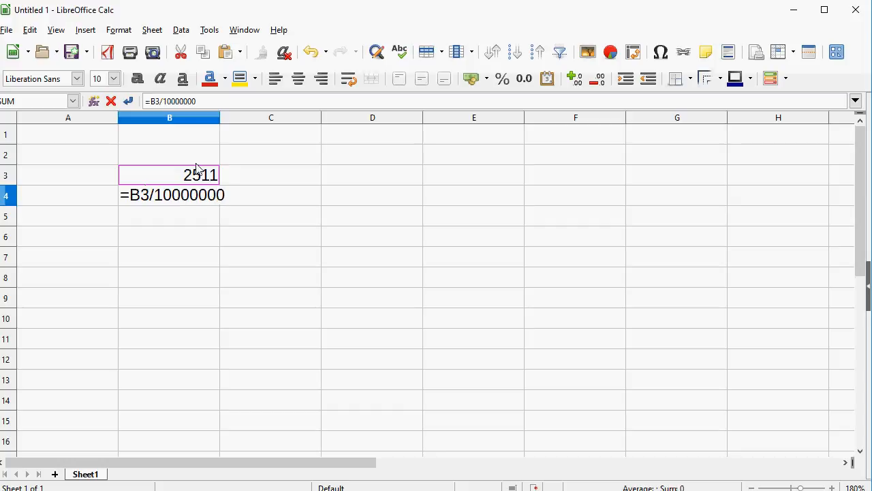
key(Return)
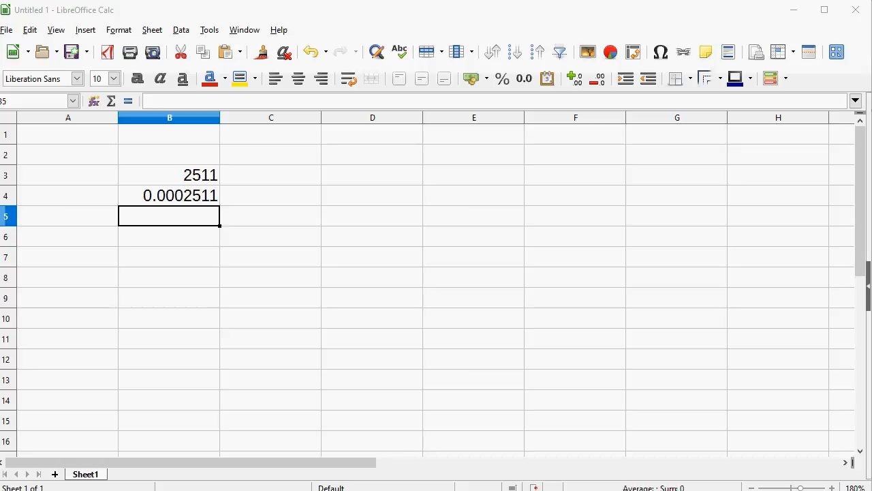
- Enter 0.00645 in cell B7
click(187, 254)
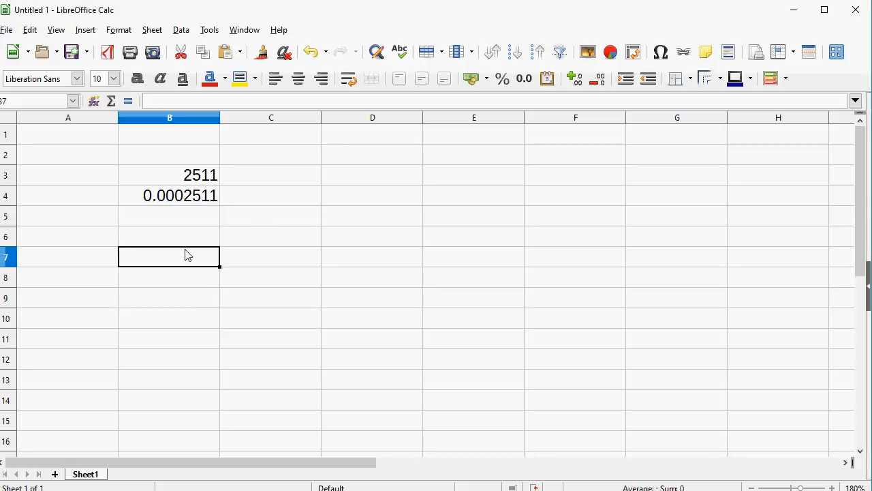
text(0.)
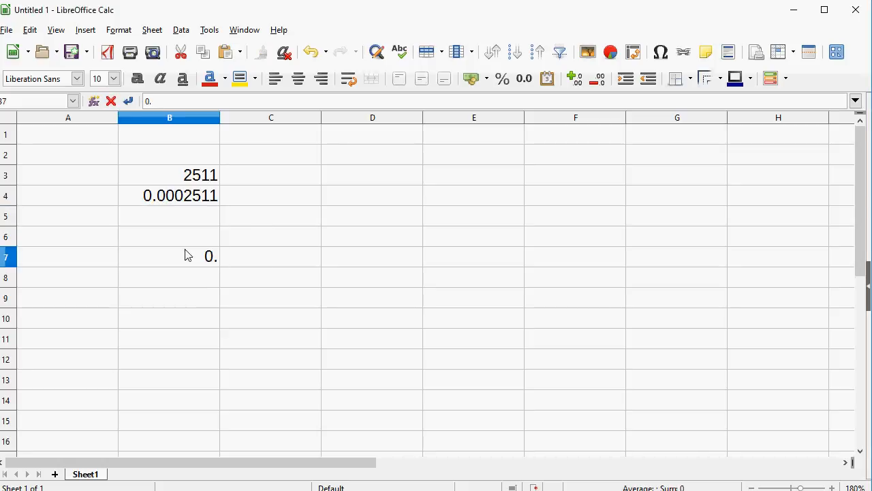
text(00645)
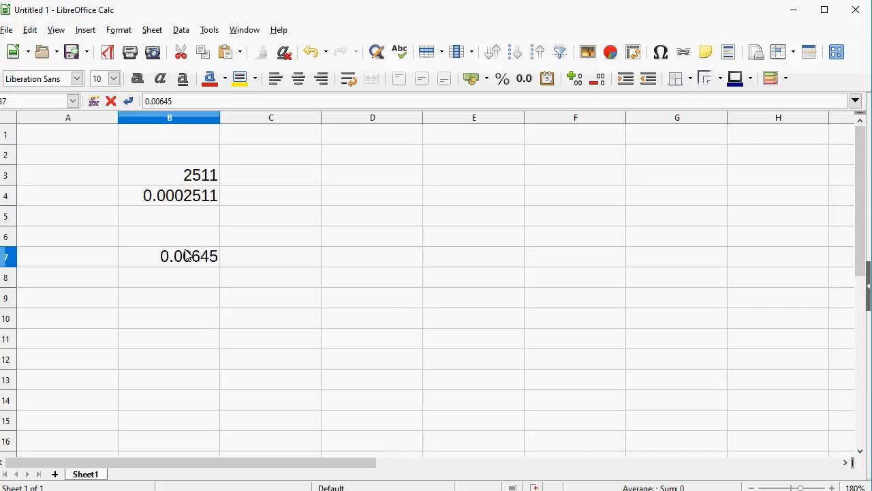
key(Return)
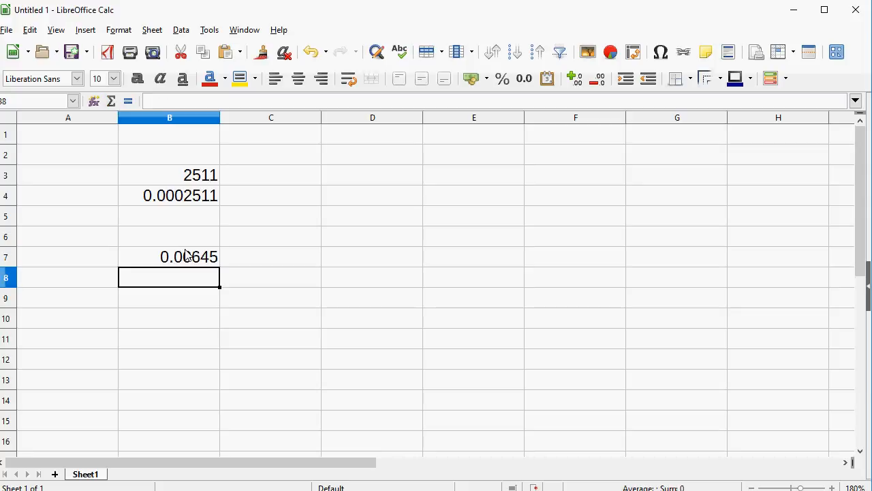
- Calculate the ratio of the two small values with the formula =B4/B7 in cell B9
click(190, 310)
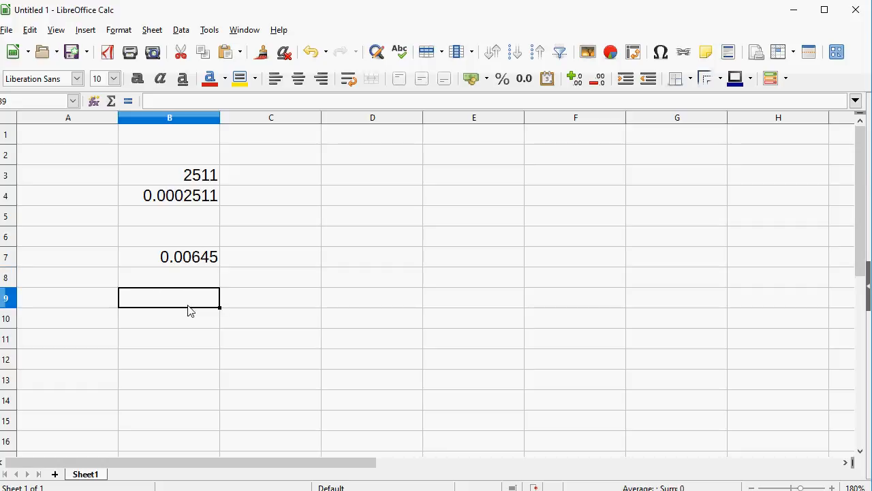
double_click(190, 310)
text(=)
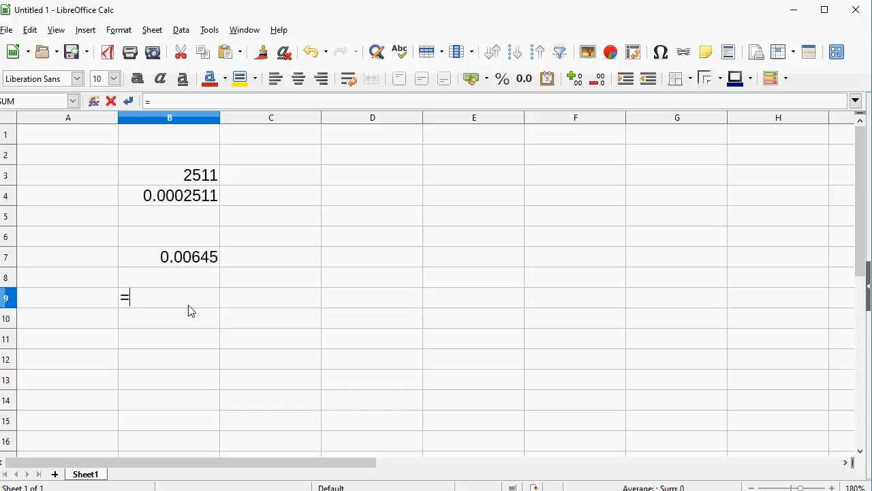
click(191, 198)
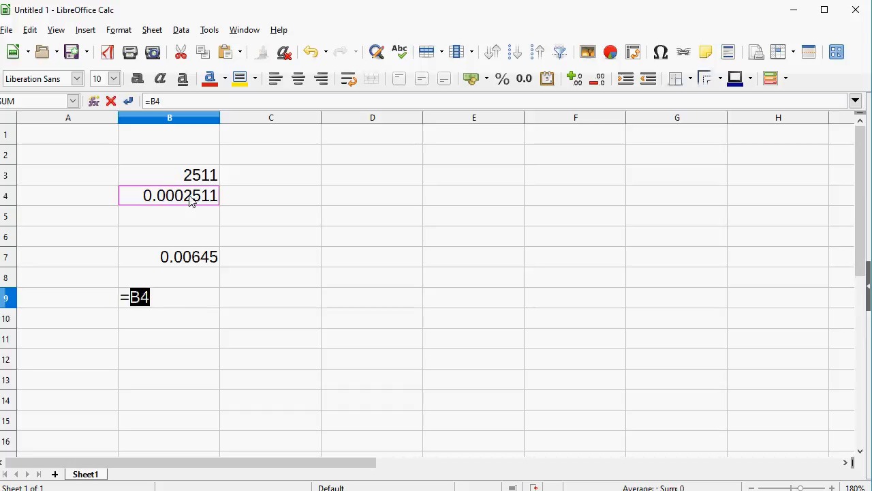
text(/)
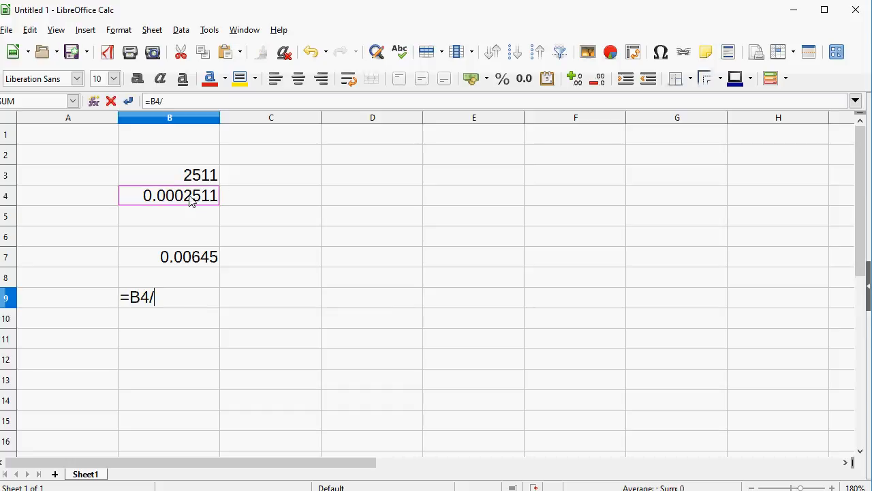
click(207, 256)
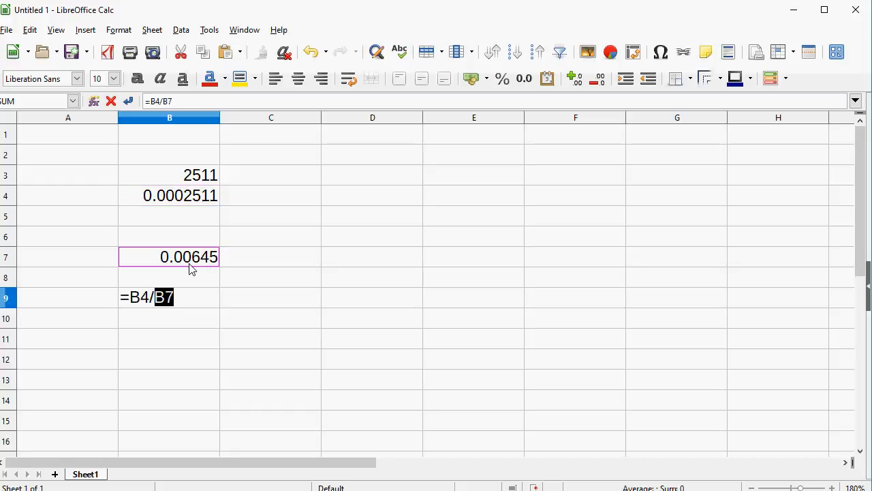
key(Return)
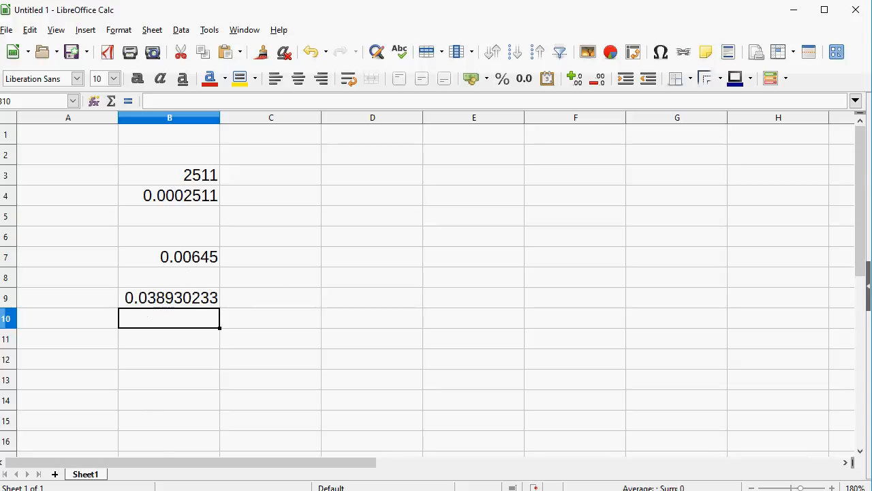
- Clear the contents of the range A1:C11, keeping the default content types selected for deletion
drag(307, 343, 68, 135)
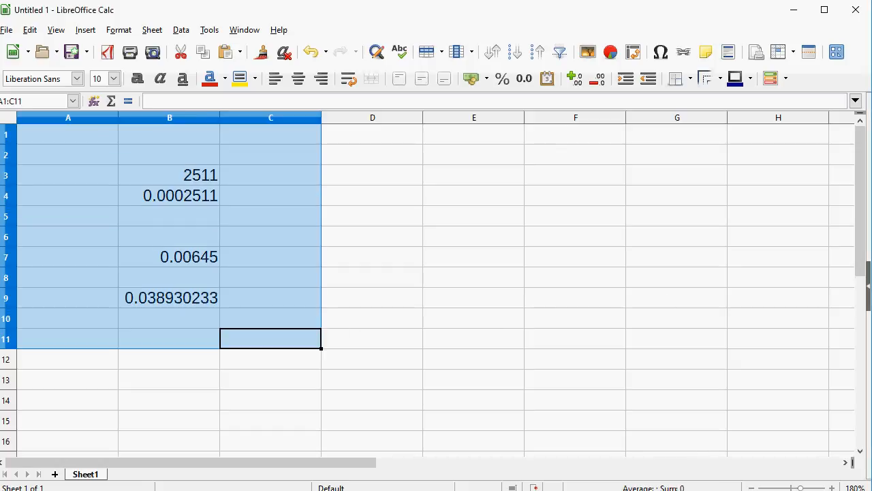
key(BackSpace)
key(Return)
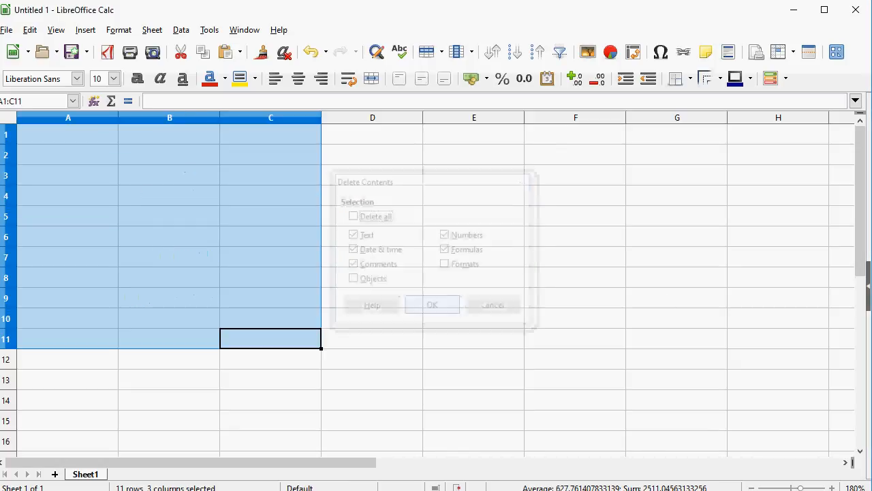
- Start a number series by entering 305 in cell A1 and the formula =A1+1 in cell A2
click(62, 142)
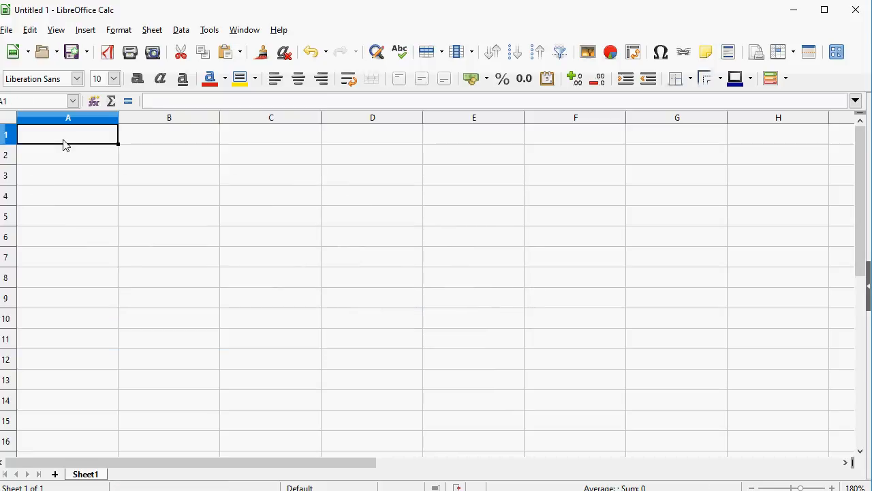
text(305)
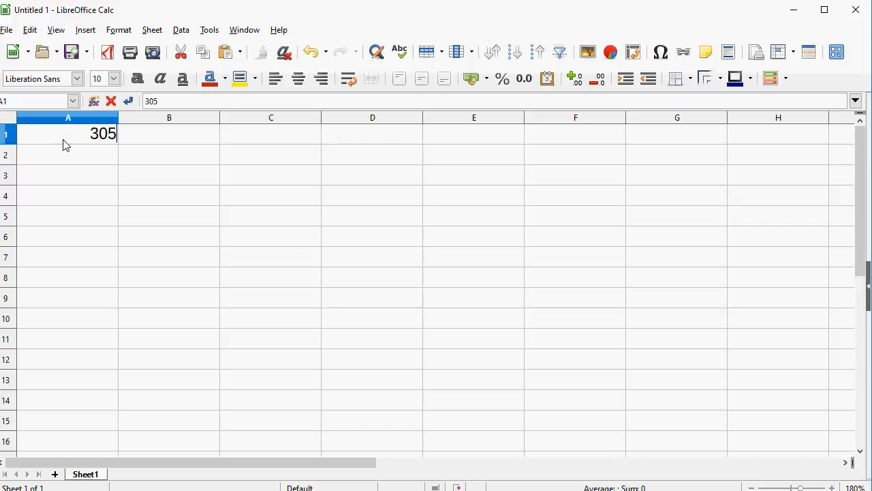
key(Return)
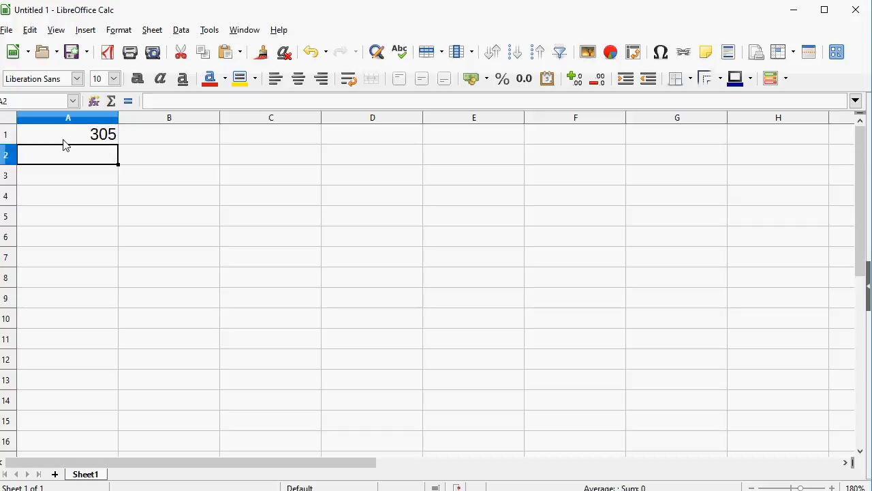
text(=)
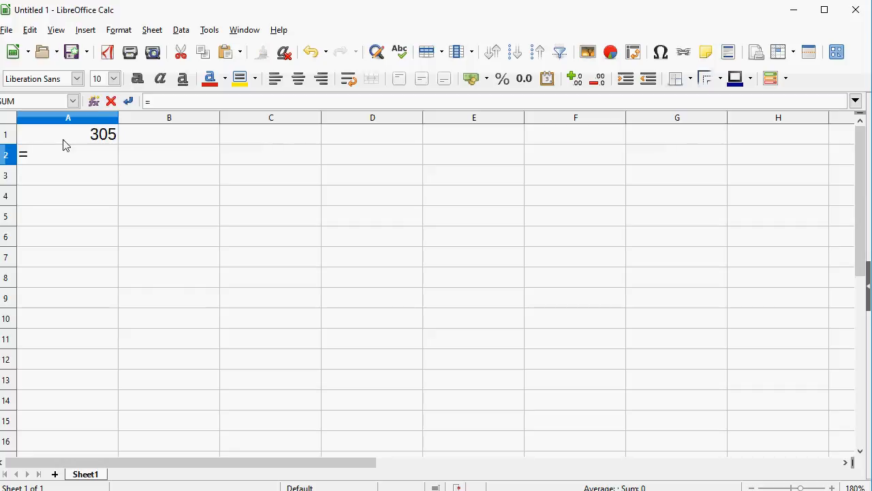
click(64, 141)
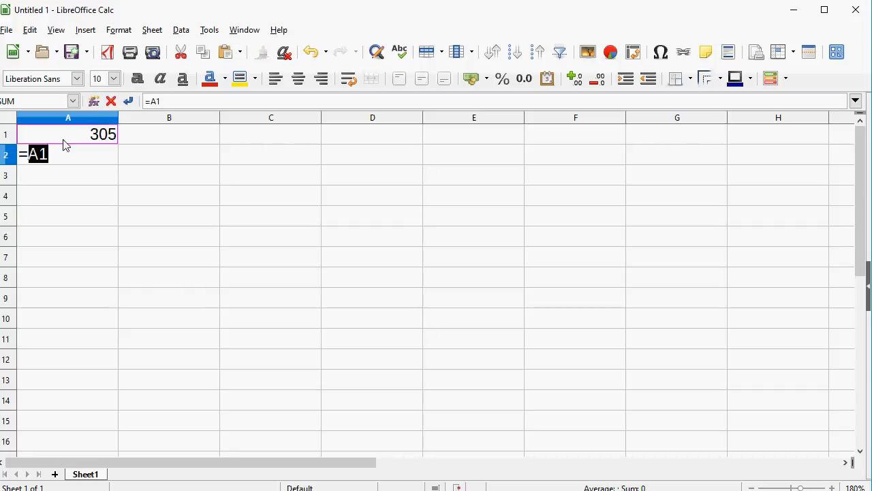
text(+1)
key(Return)
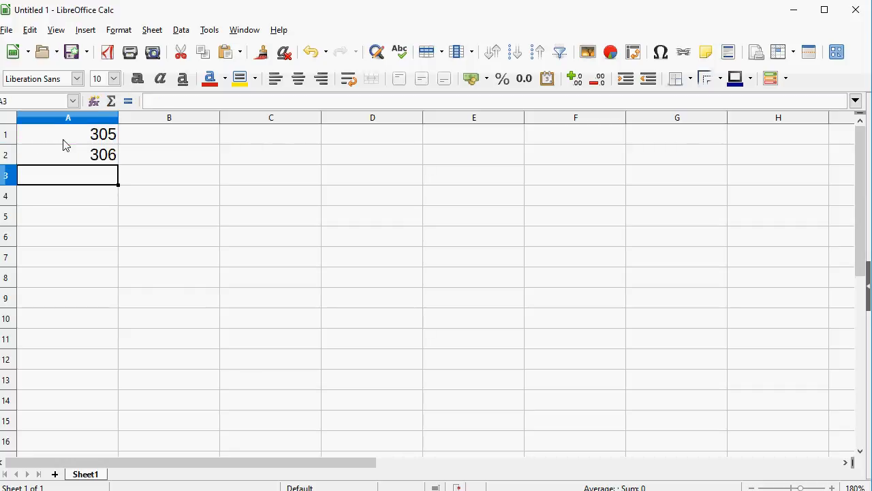
- Copy the increment formula from cell A2 into the range A3:A57
right_click(86, 162)
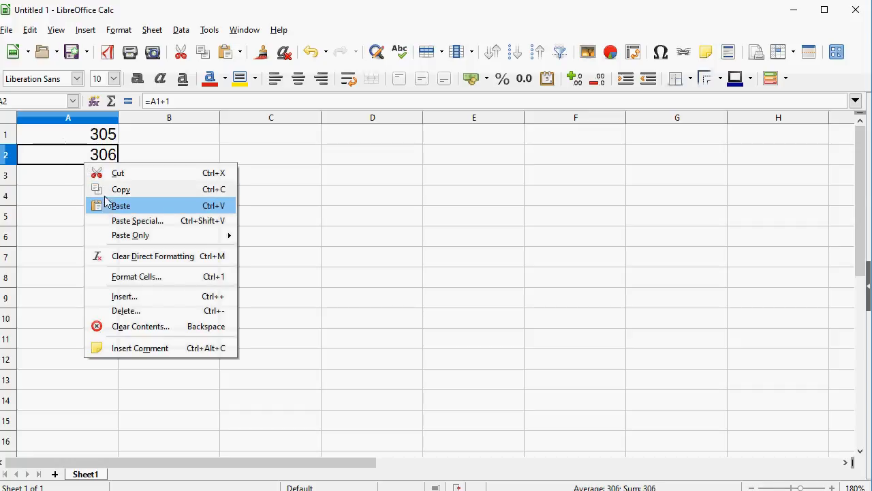
click(101, 189)
drag(102, 185, 76, 471)
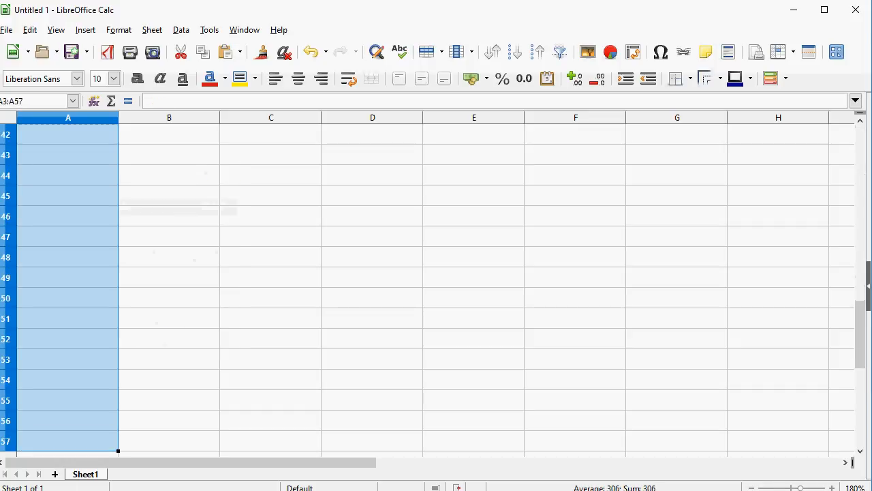
right_click(89, 336)
click(125, 377)
- Enter 401 in cell A28 so the series restarts from that number
scroll(121, 334, up, 14)
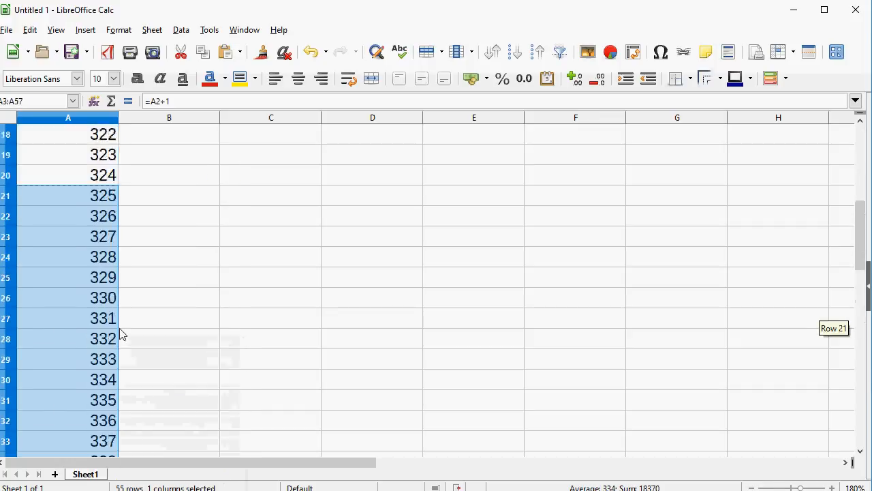
scroll(121, 334, down, 5)
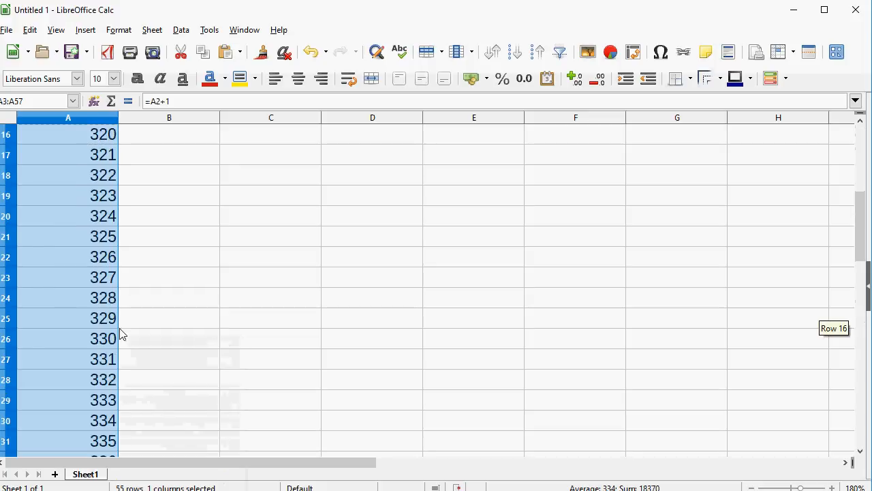
click(96, 380)
scroll(170, 348, down, 1)
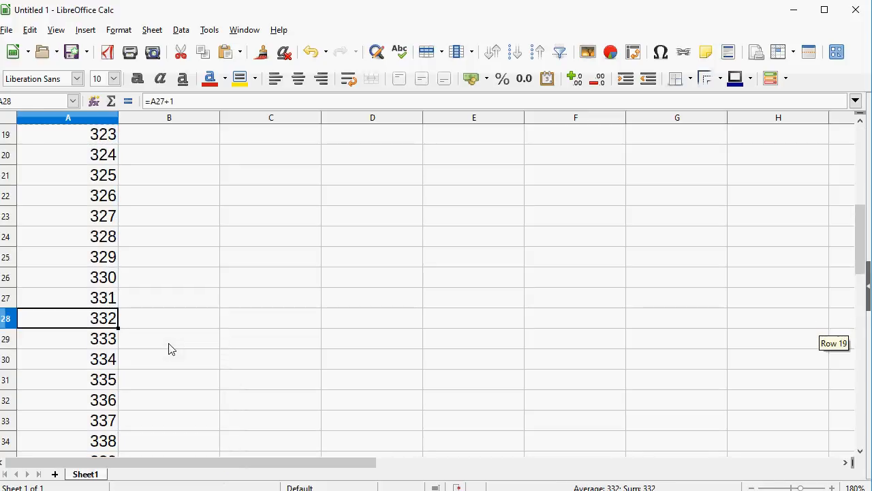
text(401)
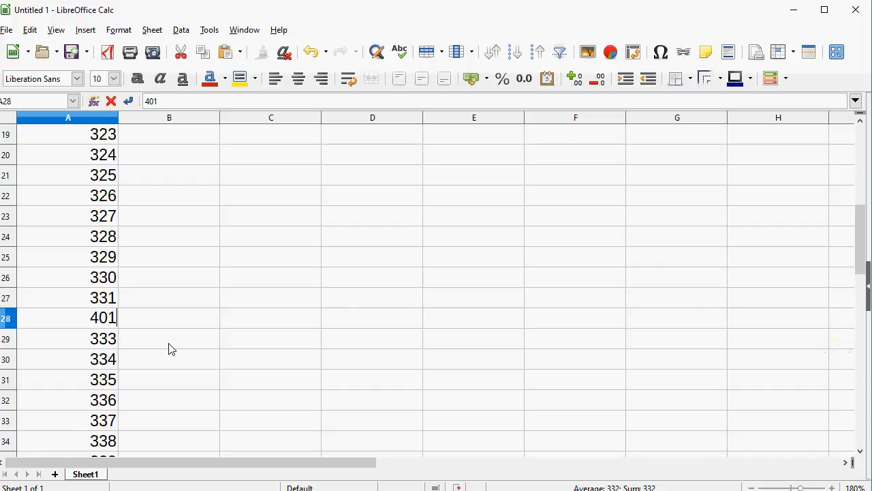
key(Return)
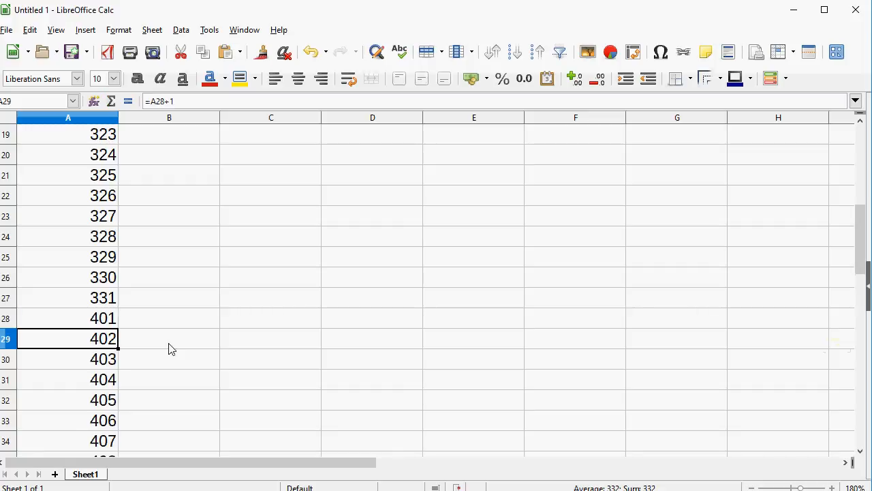
- Extend the number series by copying the formula from cell A57 into A58:A63
click(107, 411)
scroll(107, 416, down, 8)
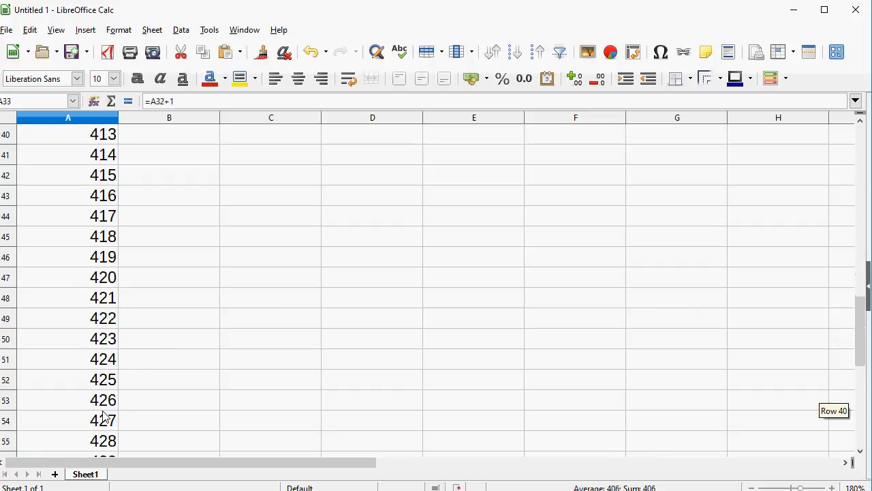
scroll(109, 340, down, 3)
right_click(93, 244)
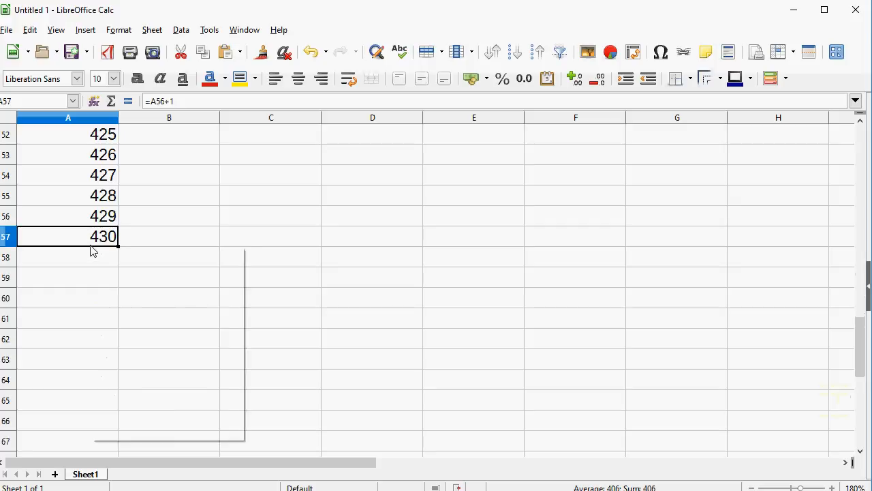
click(99, 267)
drag(99, 266, 89, 368)
right_click(89, 368)
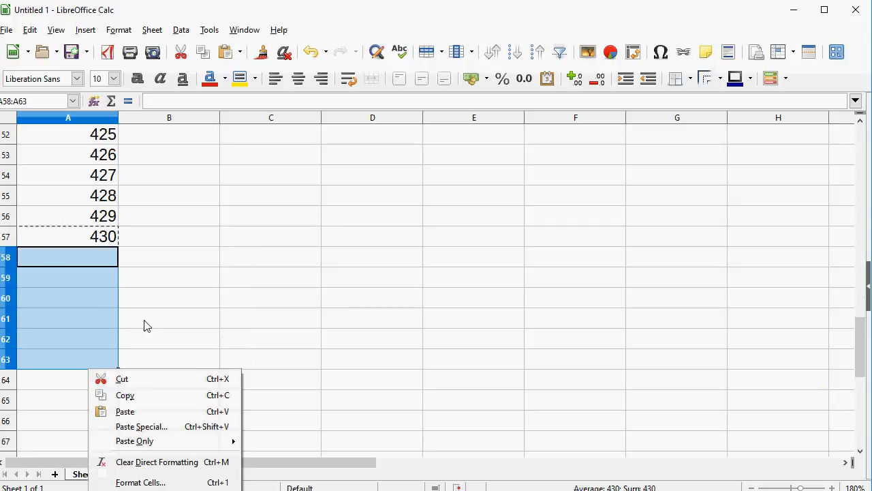
click(138, 413)
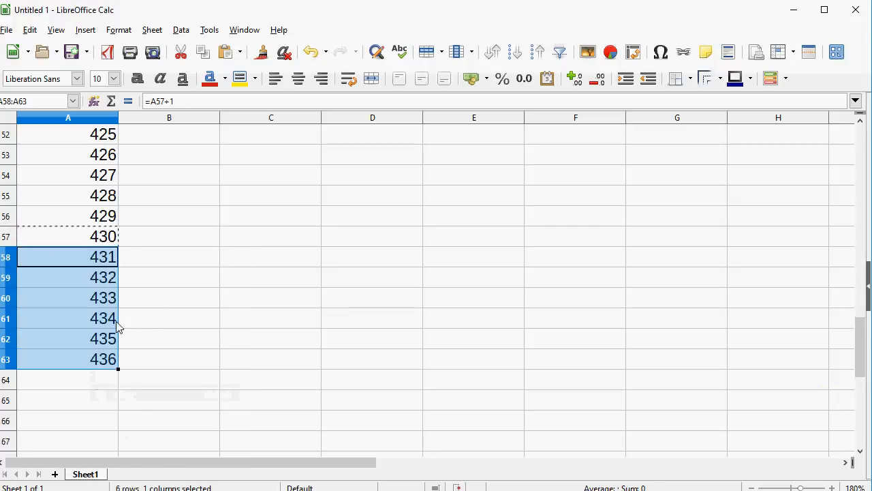
- Enter 501 in cell A58 to restart the series there
click(109, 259)
text(501)
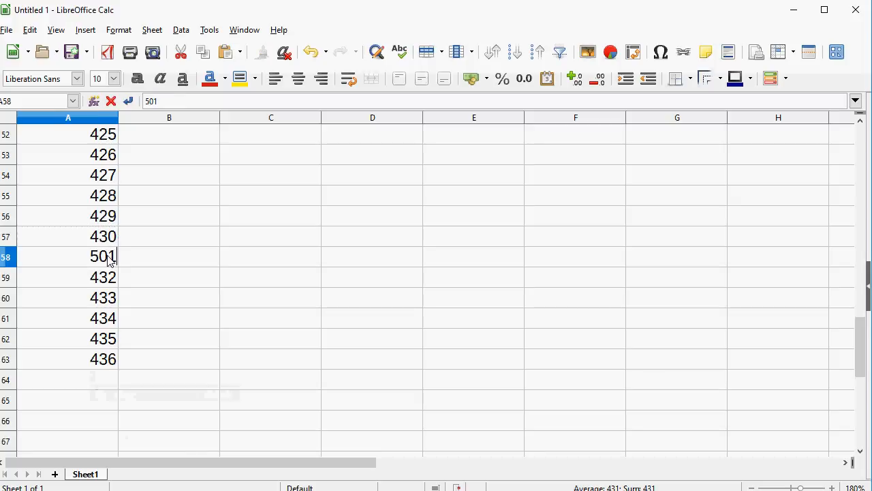
key(Return)
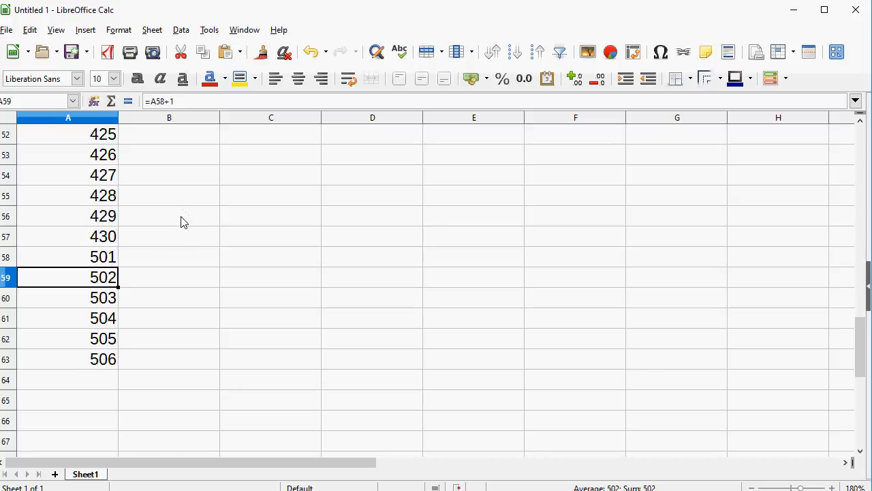
- Enter the values 67, 80 and 52 in cells B1 to B3 beside the start of the series
scroll(183, 231, up, 12)
scroll(182, 228, up, 5)
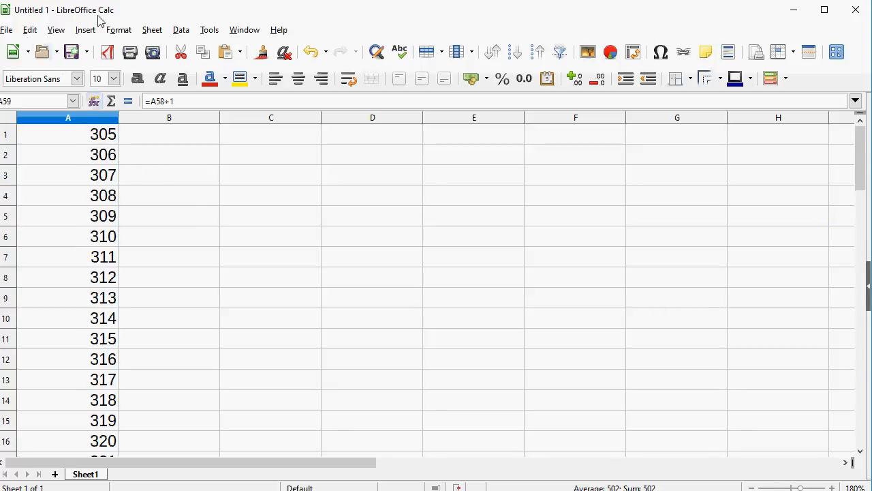
click(266, 138)
click(170, 134)
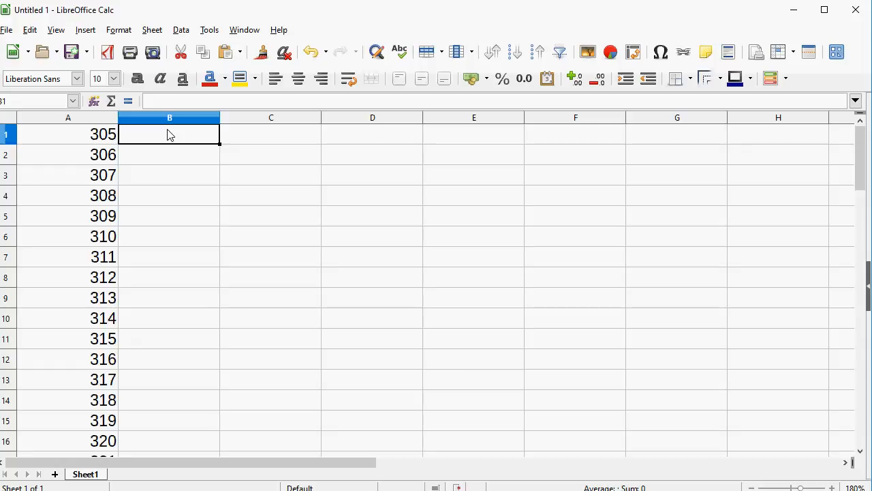
text(67)
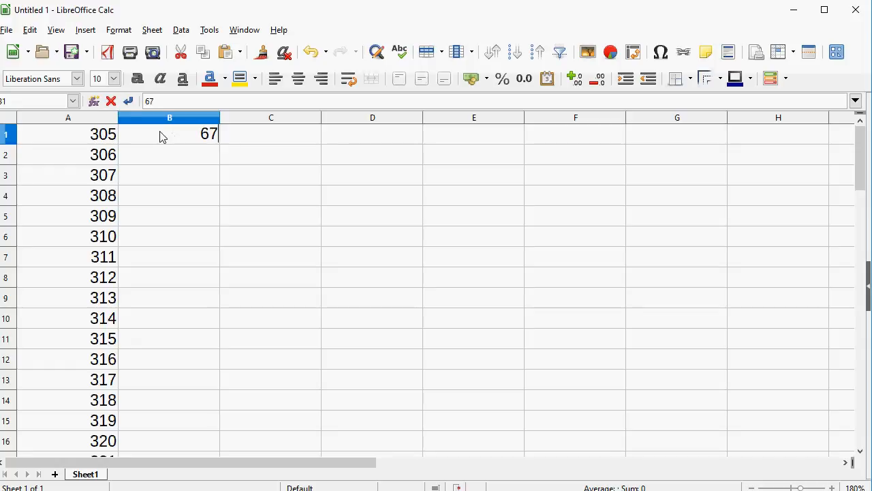
key(Return)
text(8)
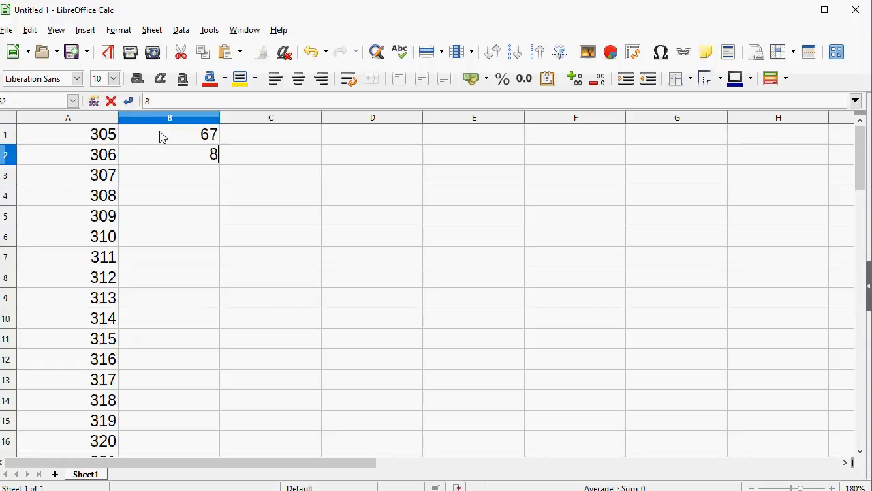
text(0)
key(Return)
text(523)
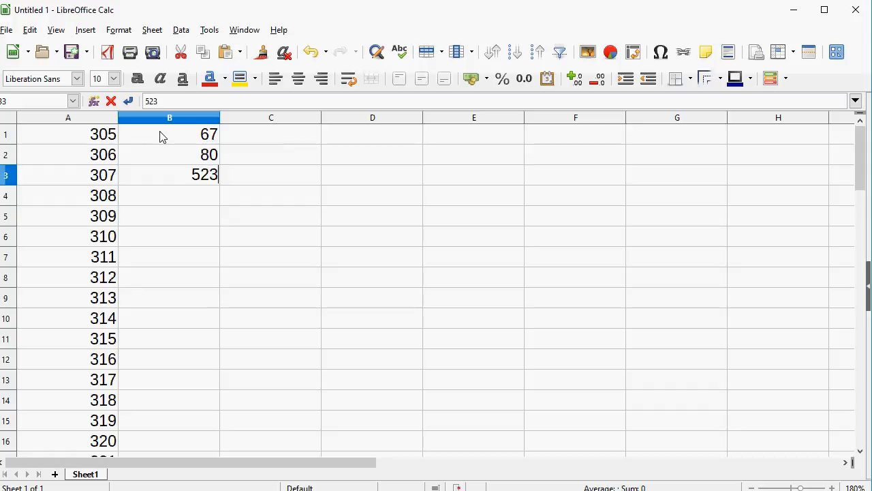
key(BackSpace)
key(Return)
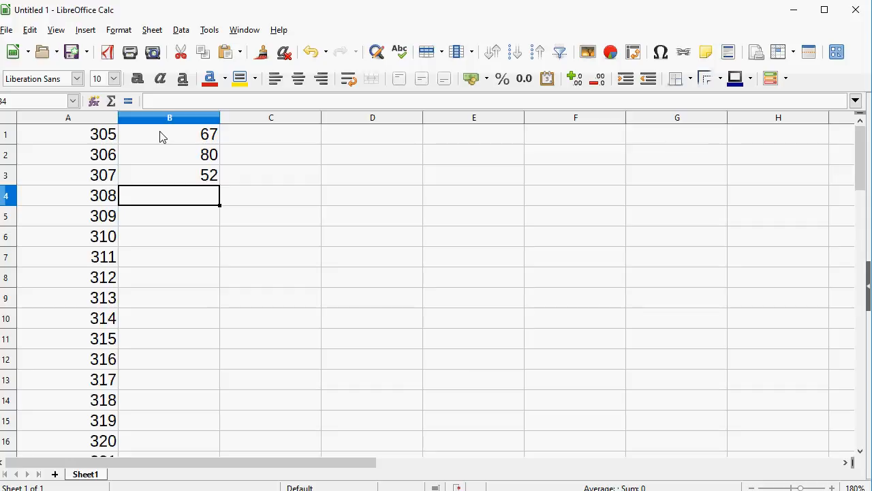
- Enter the formula =IF(B2>0;B2;D1) in cell D2 to carry the previous value forward when column B is empty
click(363, 136)
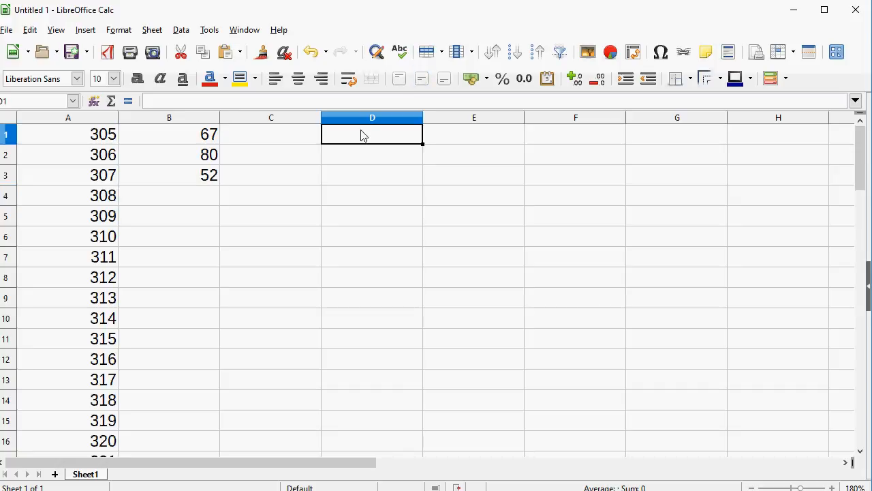
key(Return)
text(=)
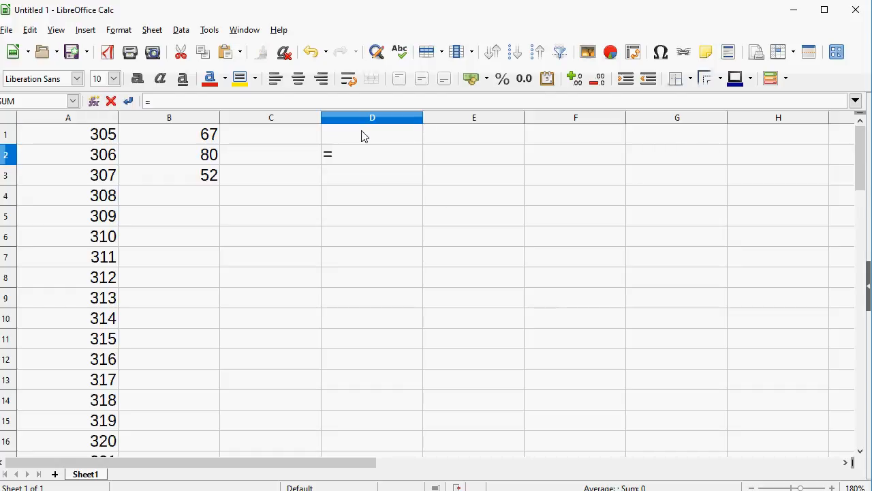
text(if()
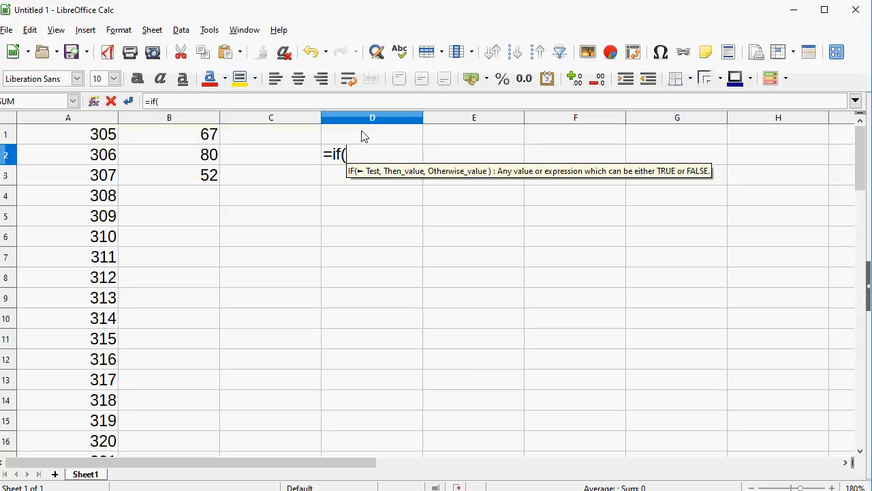
click(209, 159)
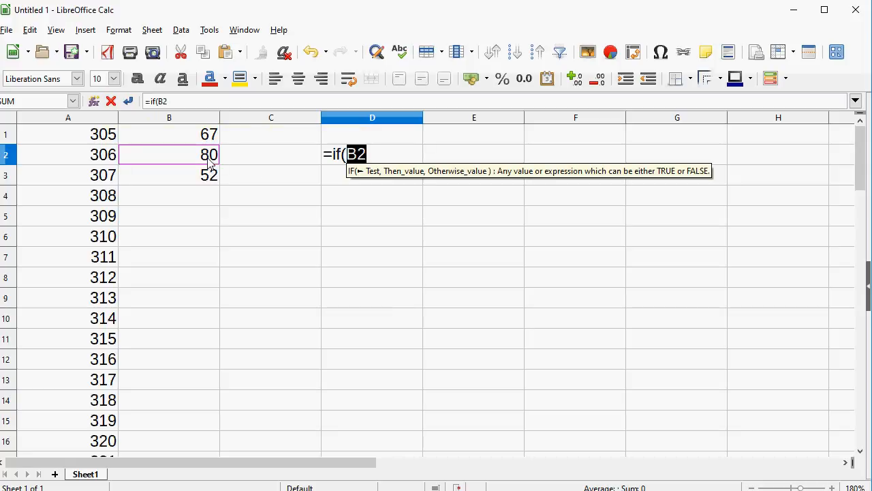
text(>0)
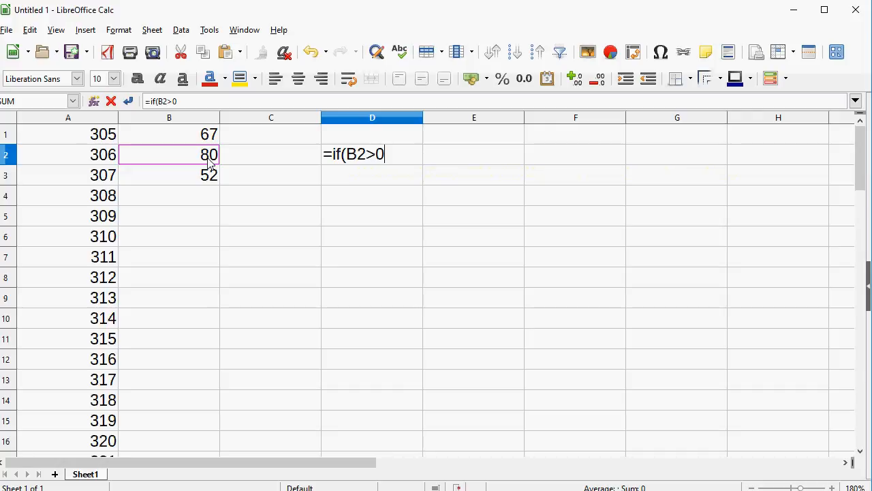
text(;)
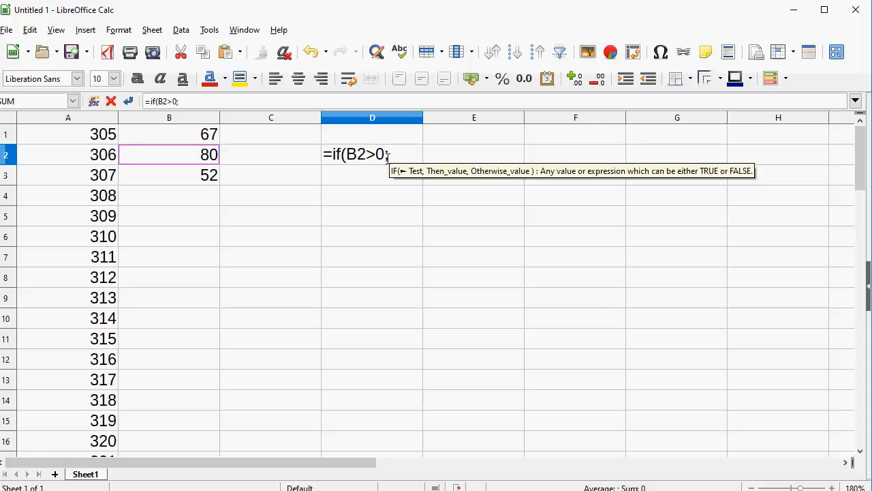
click(203, 158)
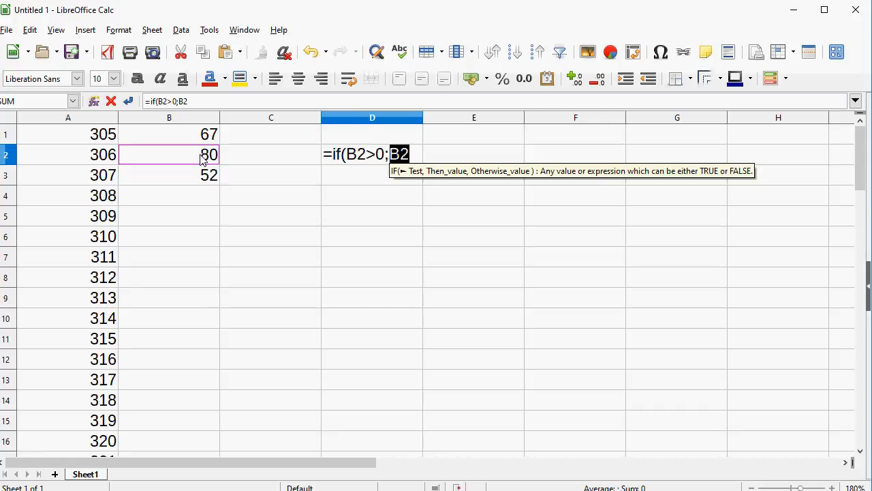
text(;)
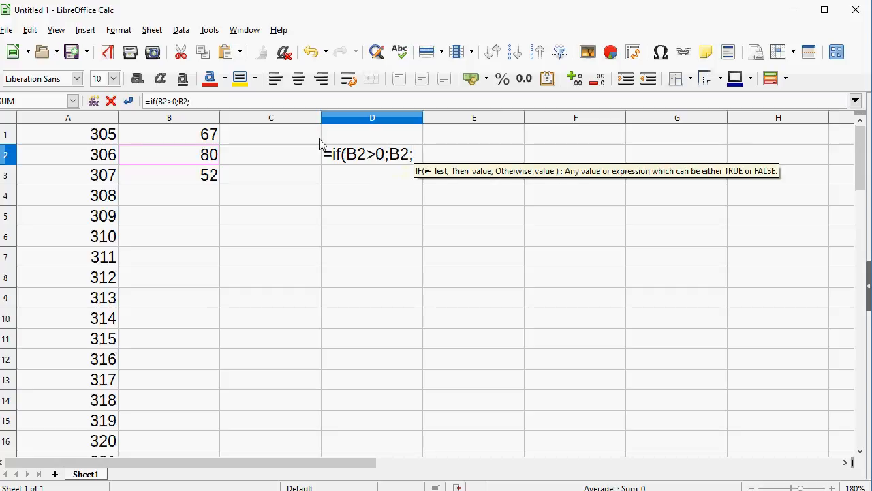
click(350, 142)
key(Return)
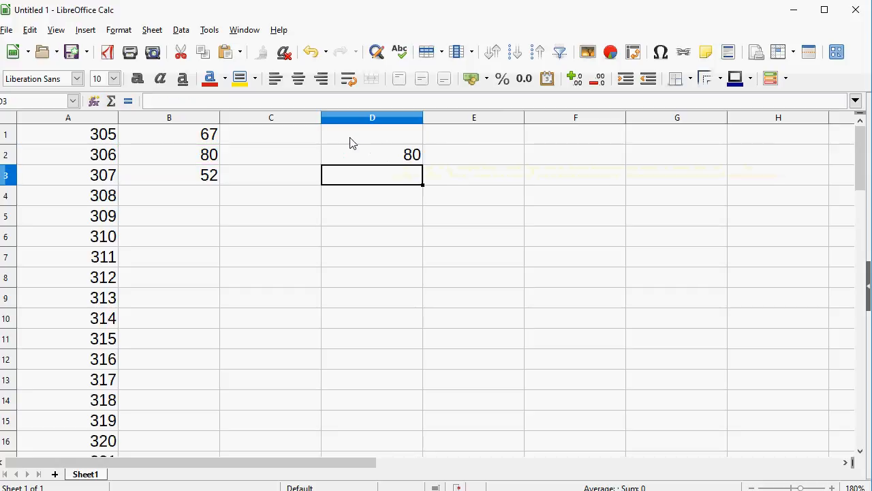
- Copy the IF formula from cell D2 into D3:D14 and check the formula in the last filled cell
right_click(402, 157)
click(437, 183)
drag(389, 176, 396, 401)
right_click(389, 365)
click(426, 405)
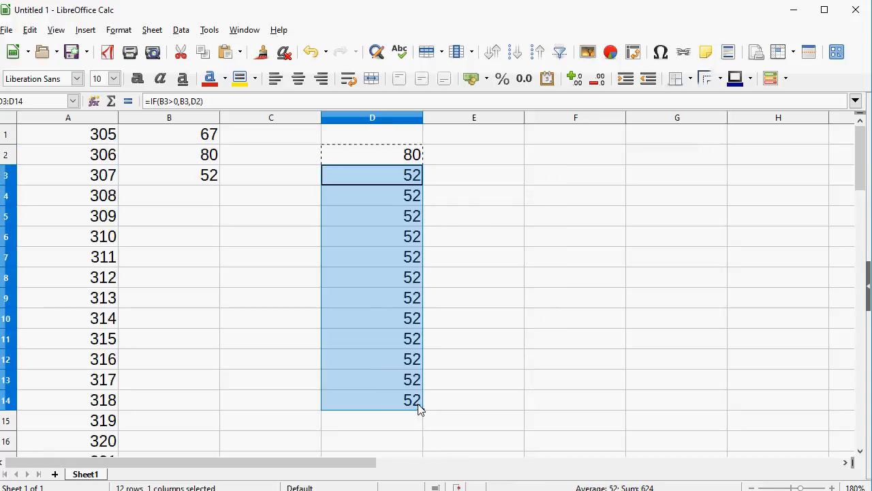
click(469, 156)
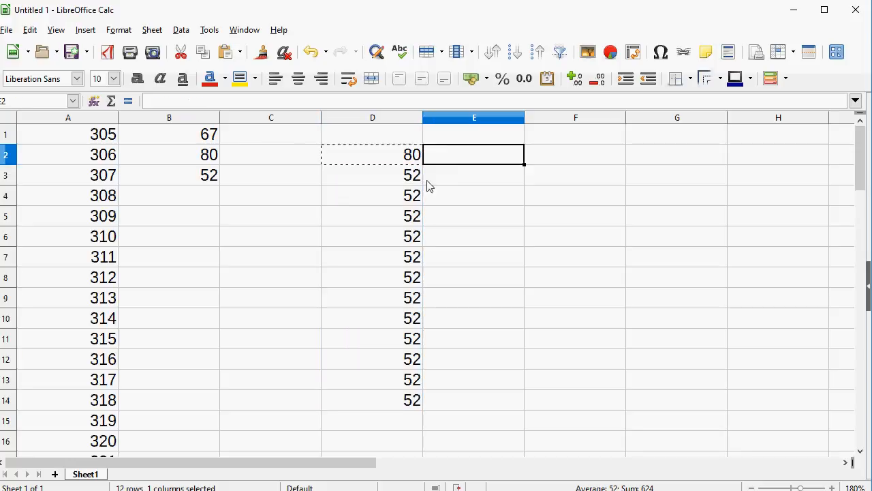
click(413, 400)
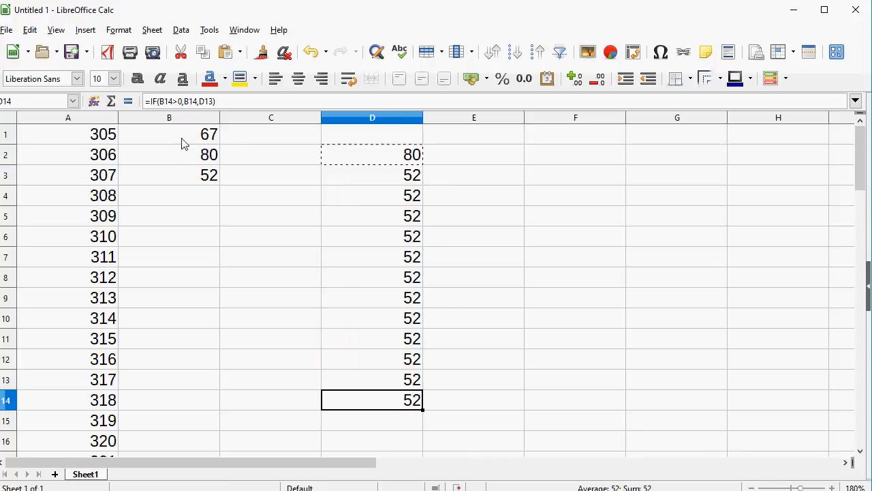
- Add the values 44 in cell B4 and 60 in cell B5
click(206, 195)
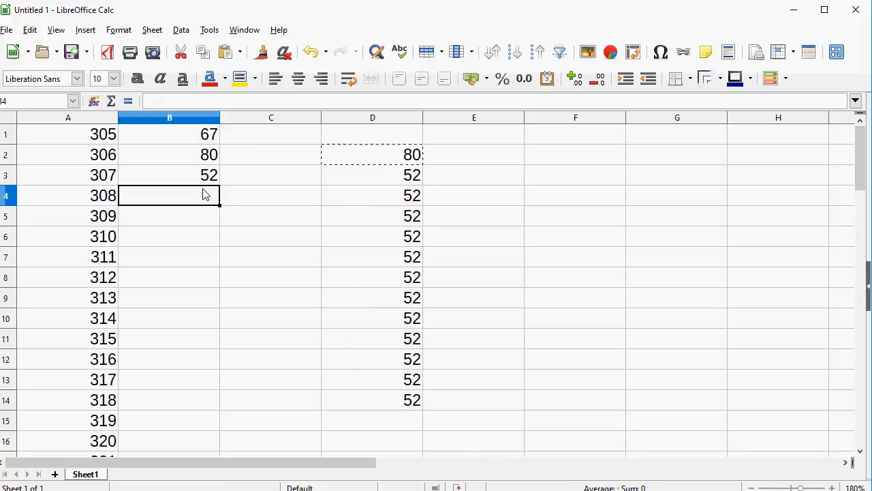
text(44)
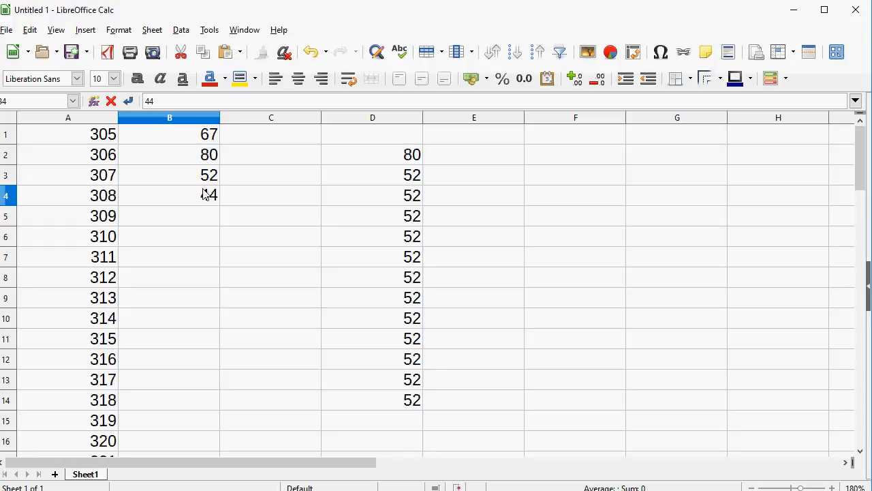
key(Return)
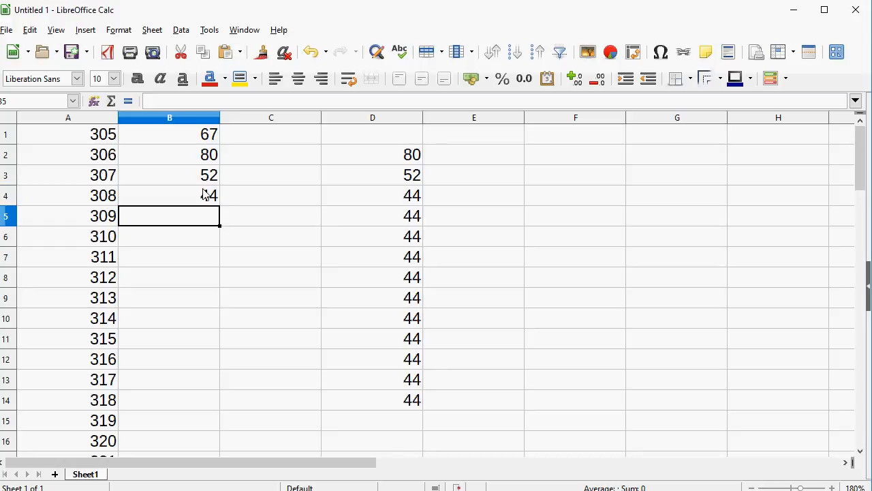
text(60)
key(Return)
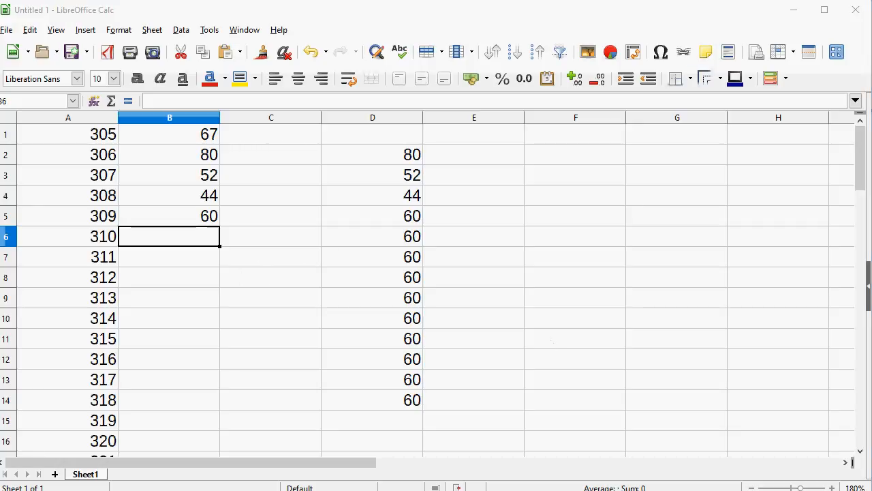
- Switch to LITECOINBASE.ods and examine the BLK row's linked figures in B2:H2 of the MAIN sheet
key(alt+Tab)
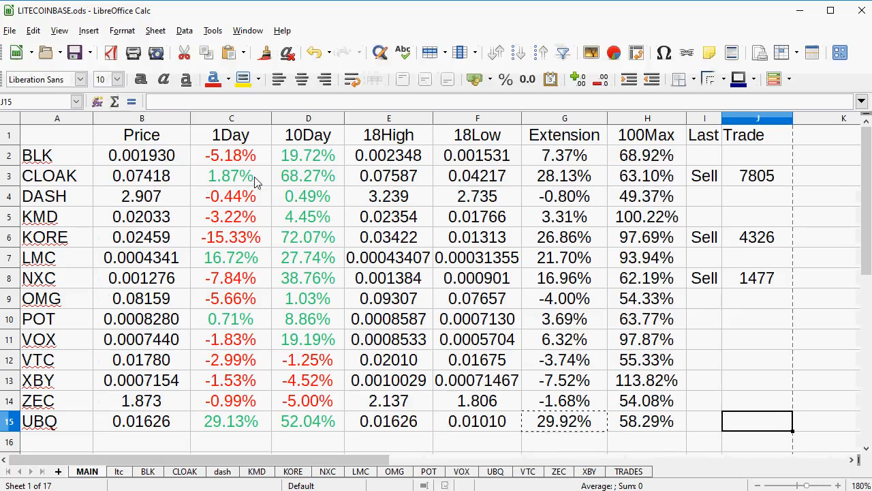
click(149, 157)
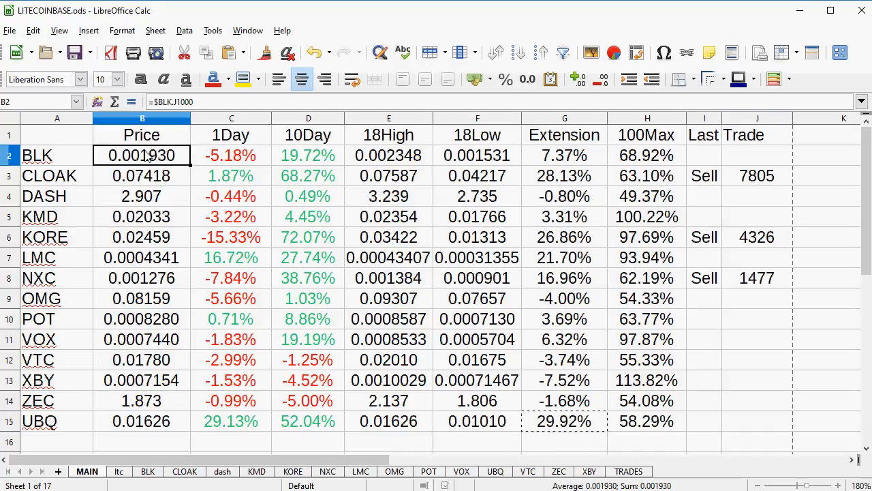
drag(661, 153, 149, 158)
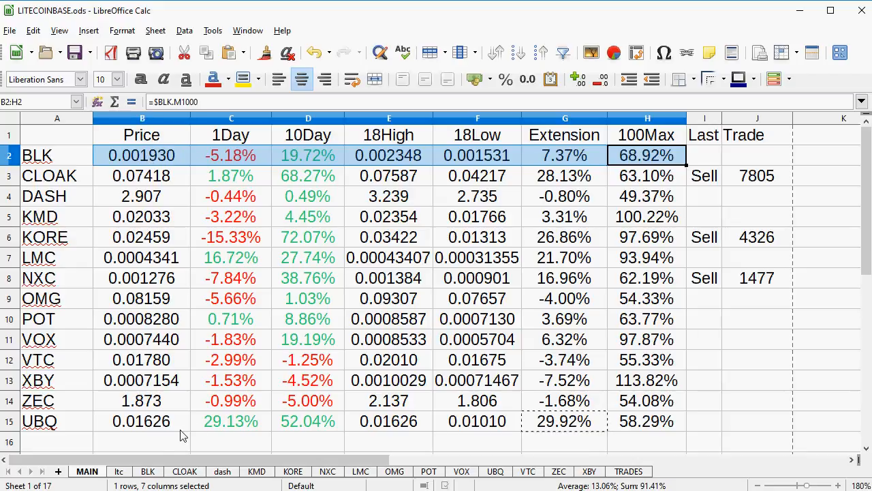
- Open the BLK sheet and examine the column B price formulas around the last entered row, in B380 and B381
click(151, 471)
scroll(184, 351, up, 4)
scroll(188, 350, down, 5)
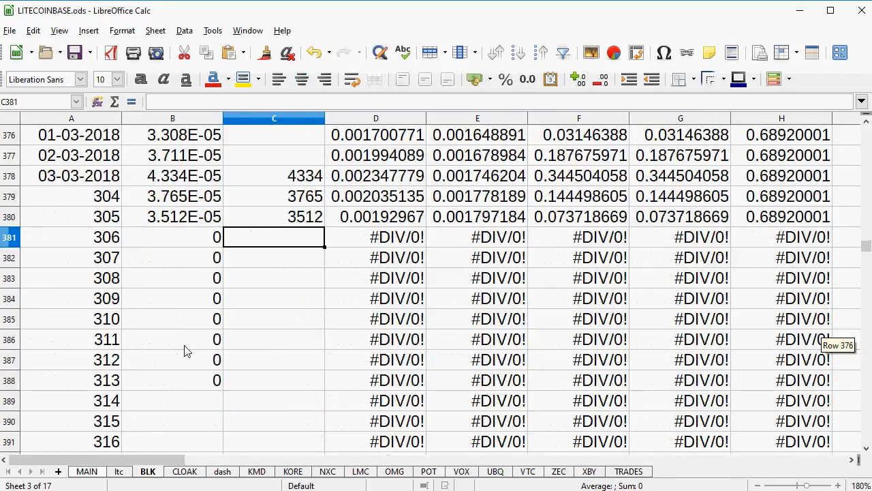
scroll(189, 347, up, 2)
click(173, 345)
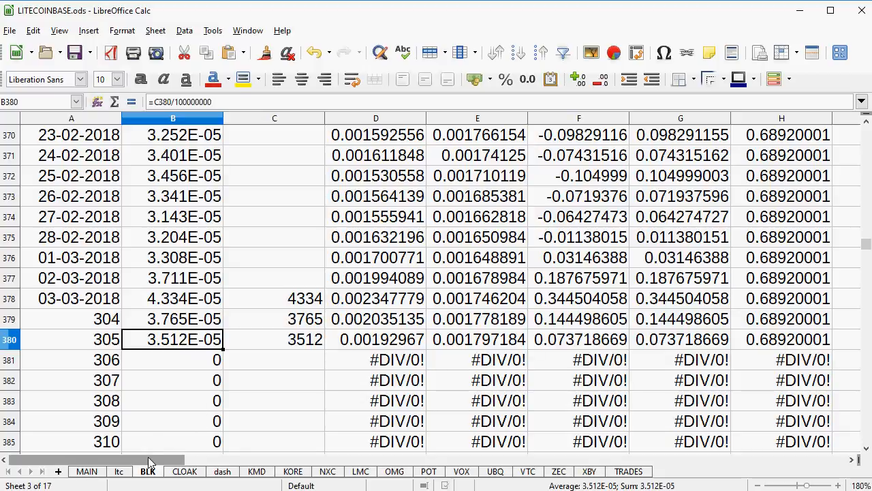
click(195, 358)
click(194, 340)
- Examine the calculated columns J to P on the BLK sheet and the IF formulas in M373 and M375
drag(151, 462, 327, 457)
scroll(365, 368, up, 3)
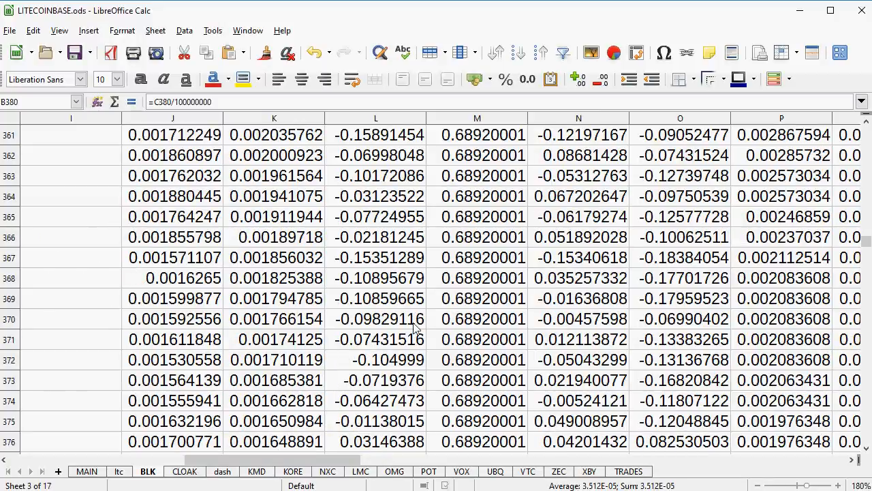
scroll(417, 328, down, 2)
scroll(419, 314, up, 4)
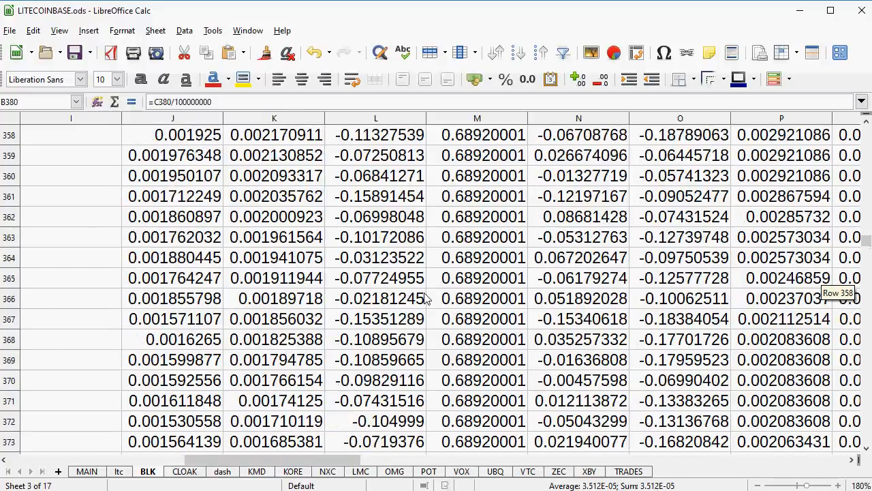
scroll(424, 297, down, 8)
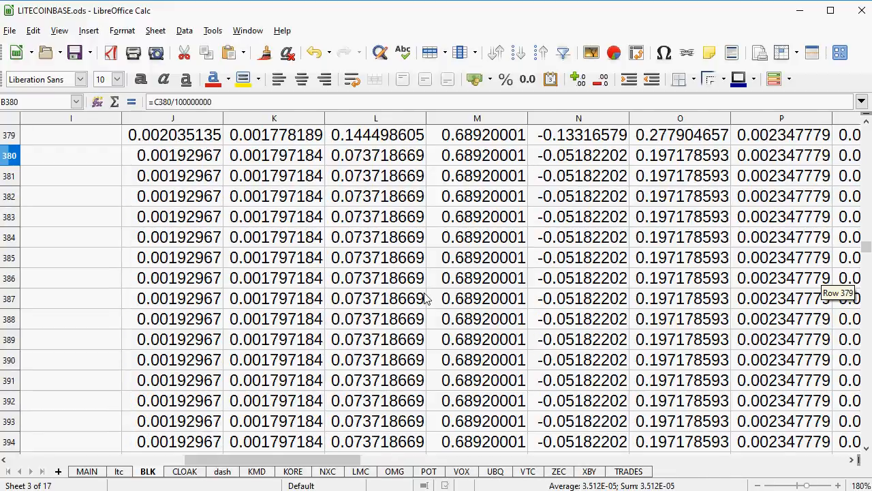
scroll(494, 272, up, 3)
click(481, 199)
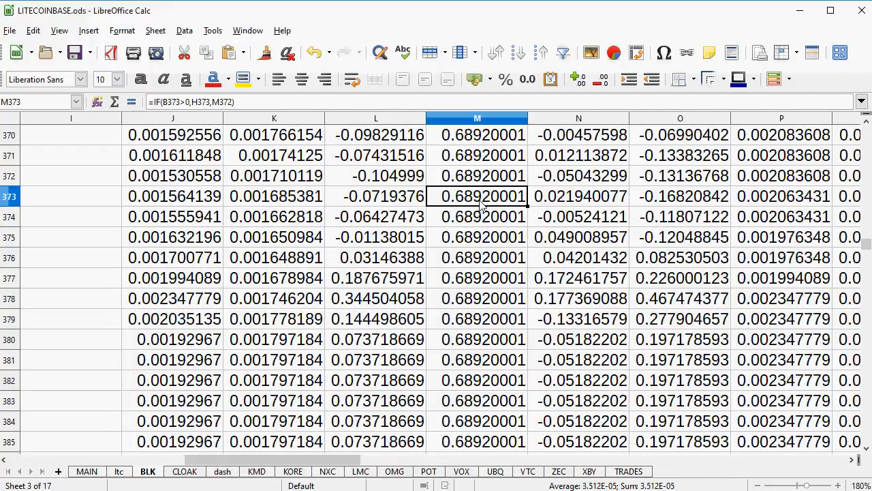
click(501, 236)
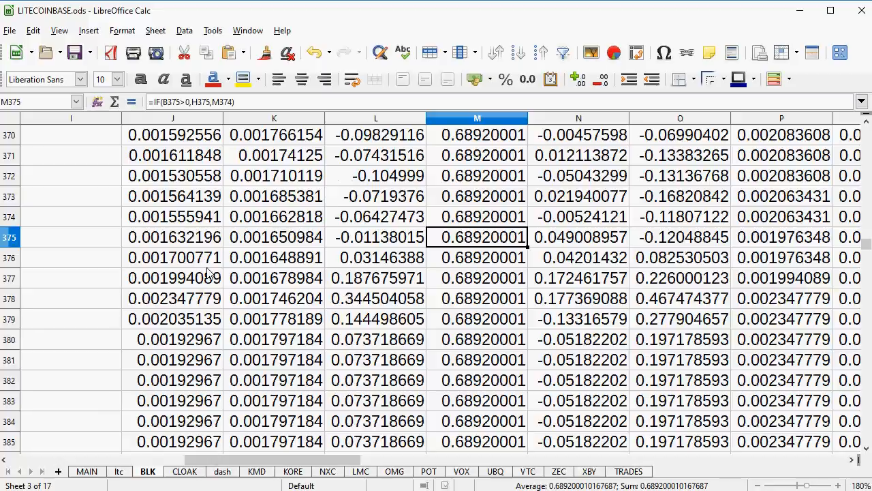
- Compare the carry-forward IF formulas in column J from row 376 to row 382 on the BLK sheet
click(191, 256)
click(186, 278)
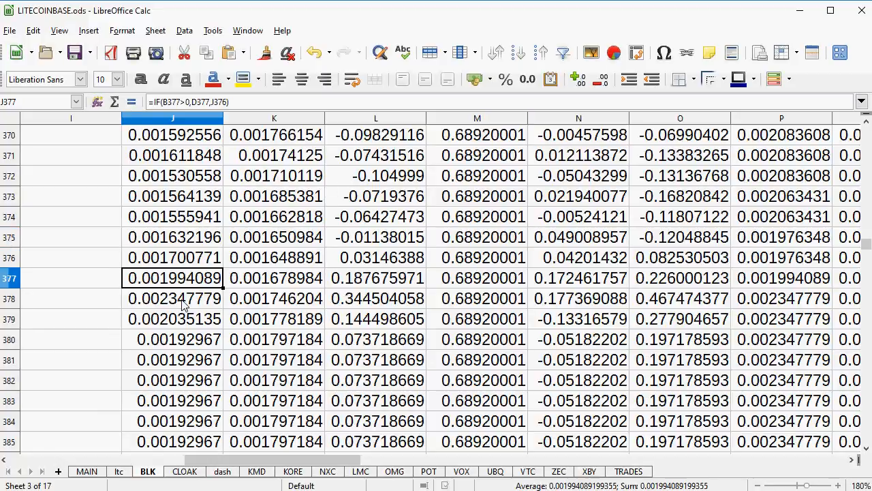
click(185, 300)
click(185, 326)
click(186, 344)
click(182, 364)
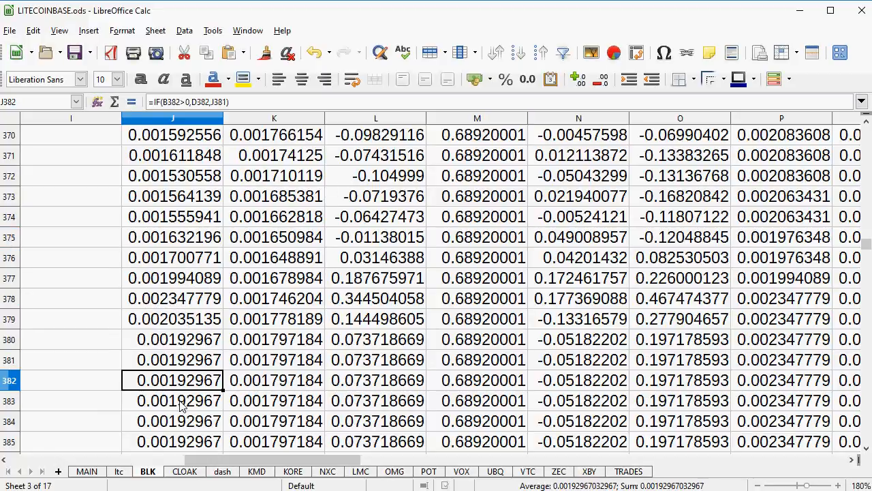
click(208, 379)
click(207, 339)
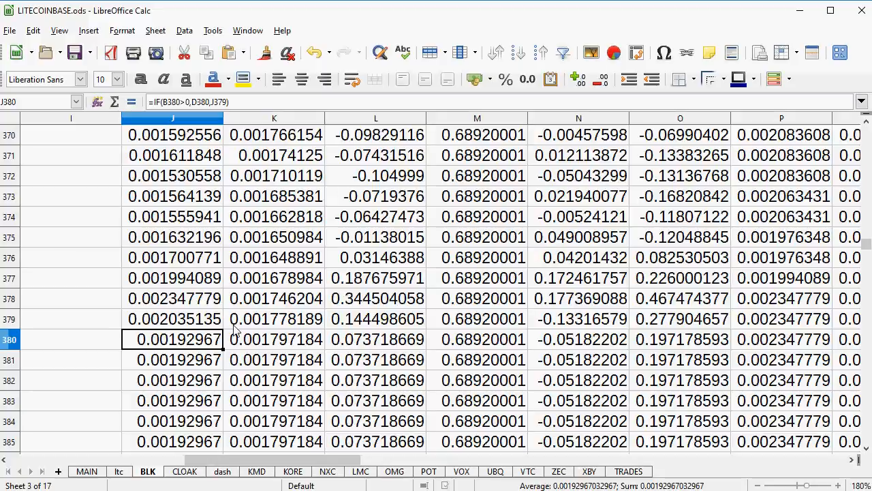
click(204, 386)
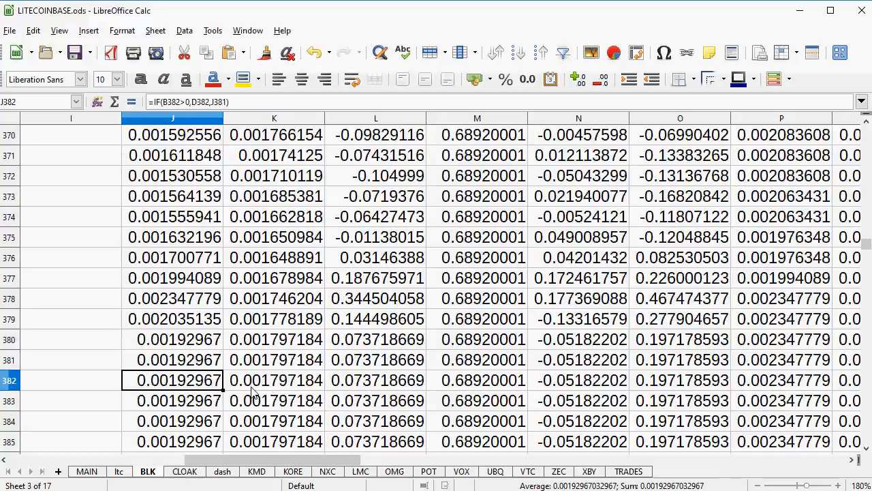
- Compare the price formulas in B380 and B381 with the empty input cell C381 on the BLK sheet
drag(227, 460, 31, 461)
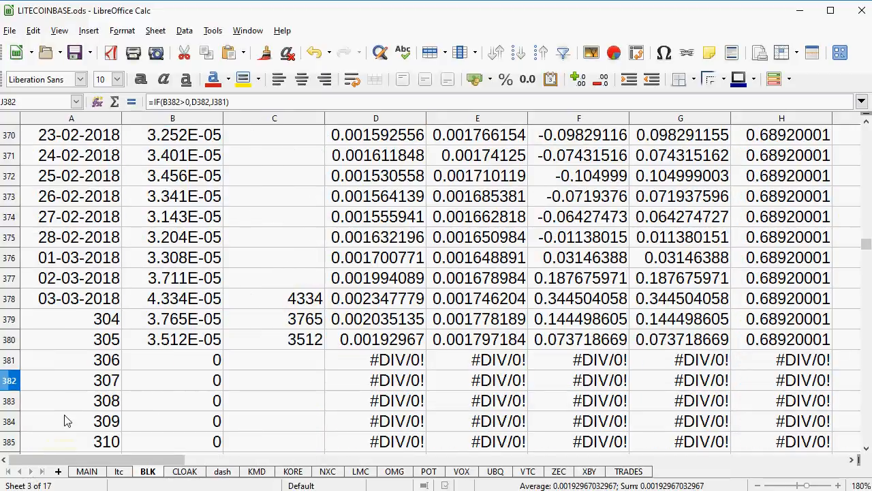
click(195, 344)
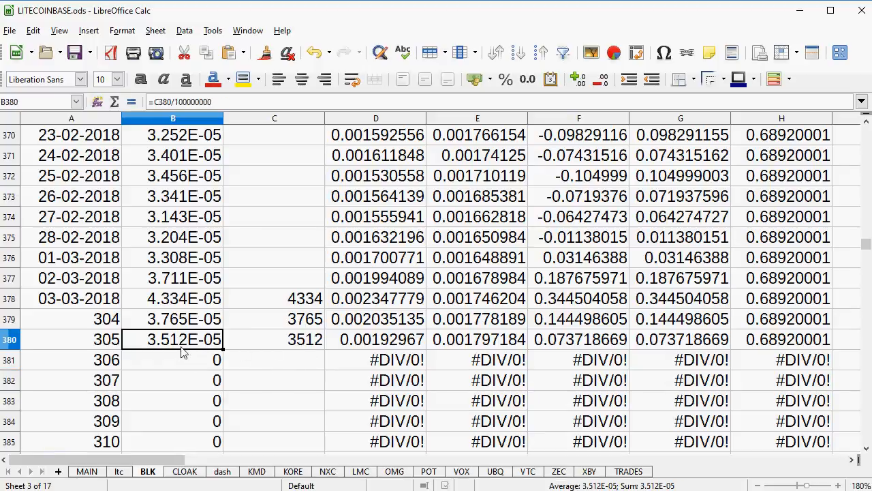
click(297, 355)
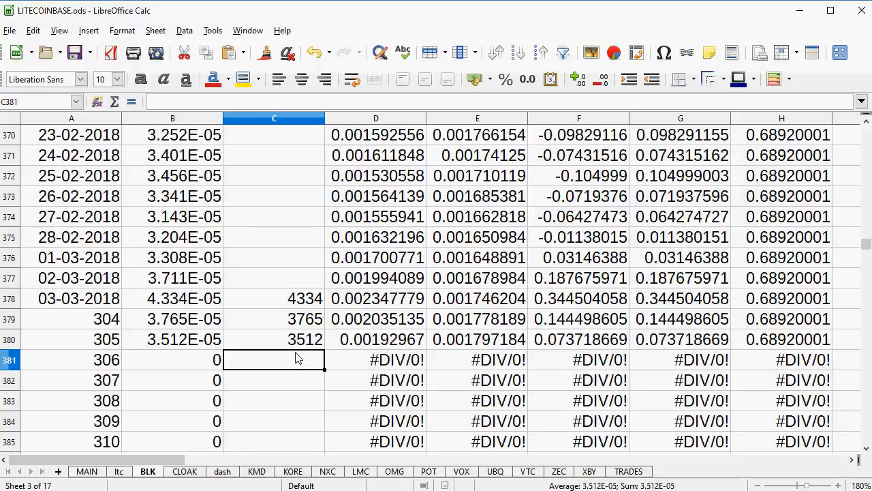
click(203, 361)
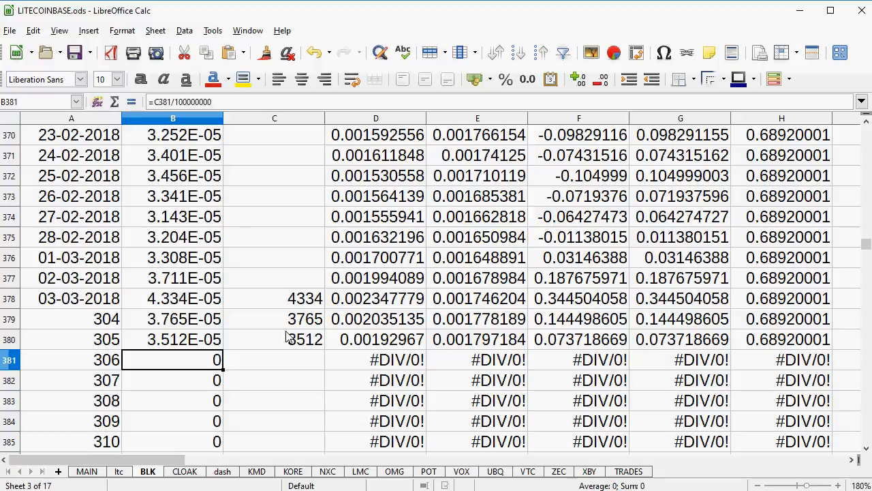
click(308, 362)
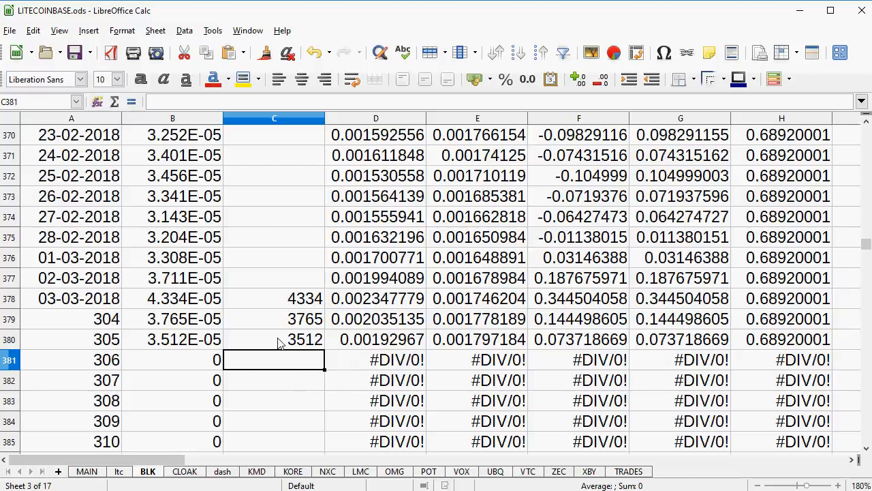
- Look at the prices on the dash sheet and check the reference behind CLOAK's 1Day figure in C3 of MAIN
click(221, 472)
click(204, 349)
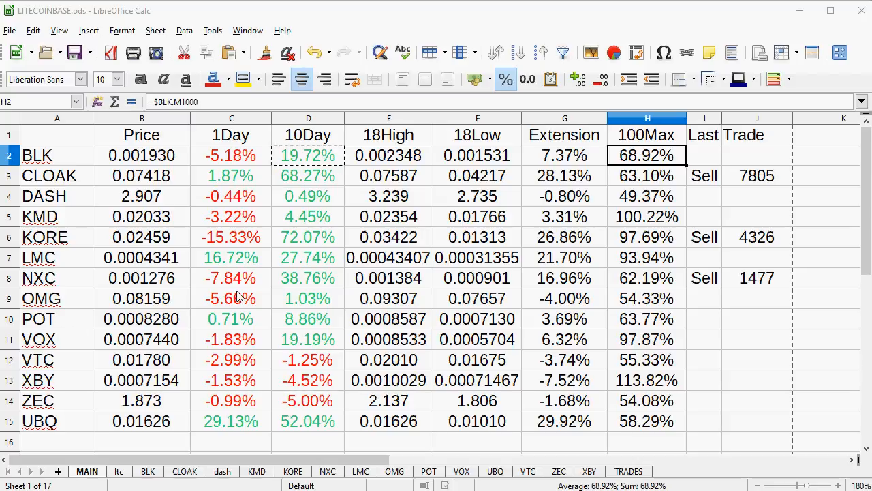
click(244, 179)
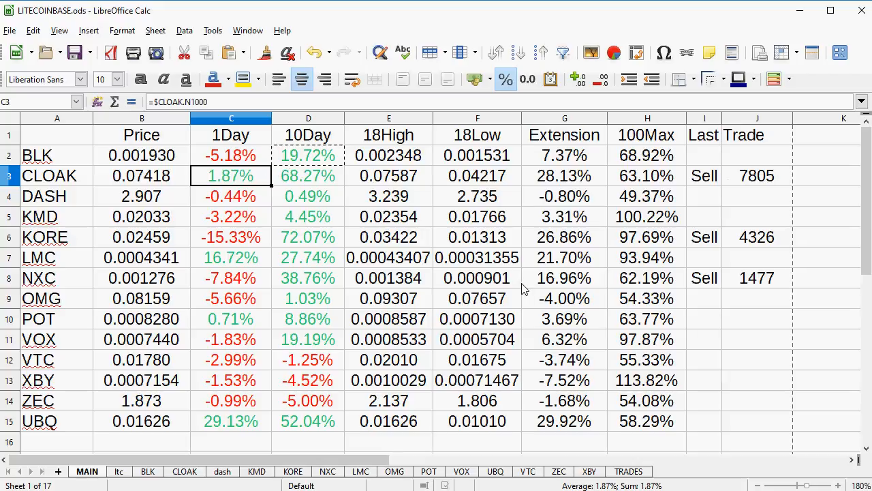
- Check on the BLK sheet how B379 and B380 derive from column C, and compare them with the direct price in B370
click(151, 472)
click(311, 348)
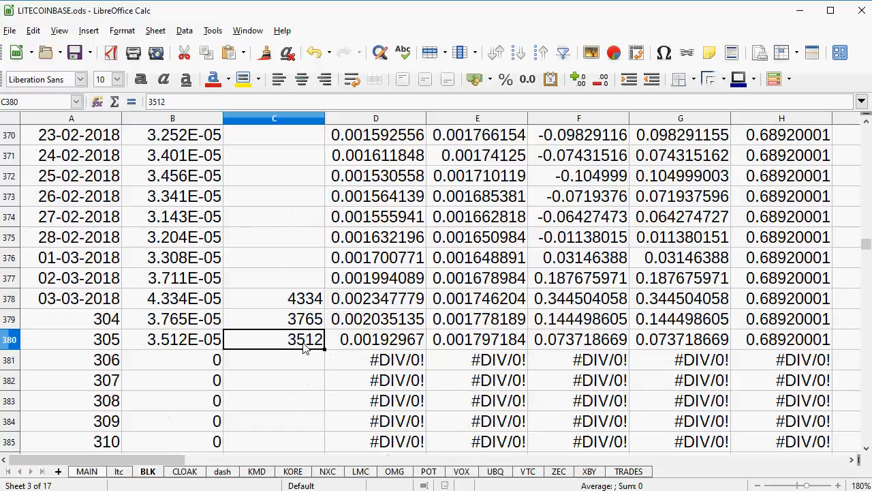
click(206, 347)
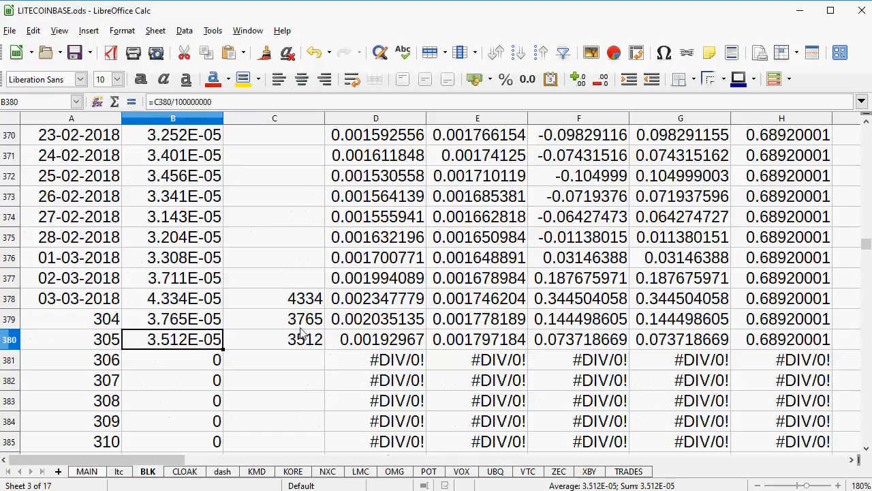
click(202, 327)
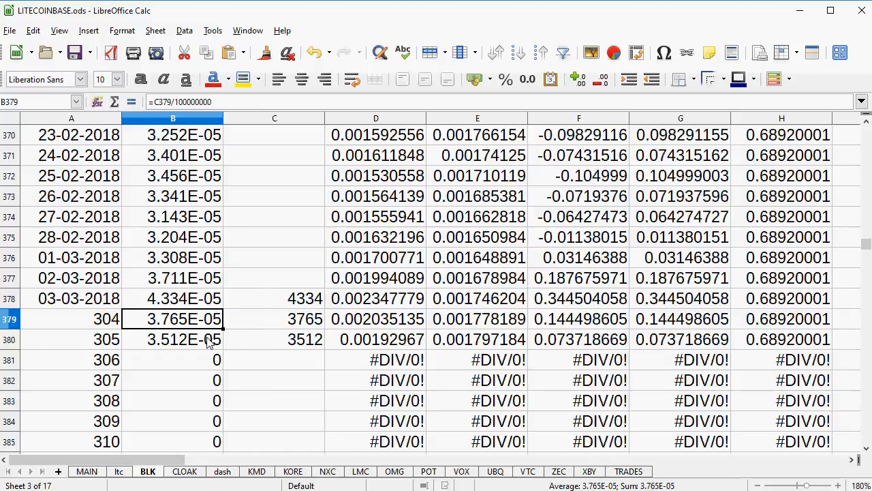
click(209, 343)
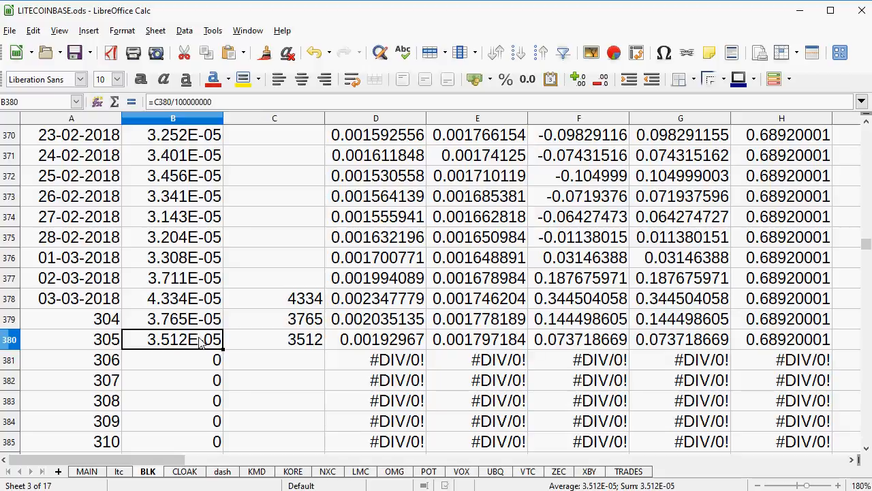
scroll(211, 226, up, 1)
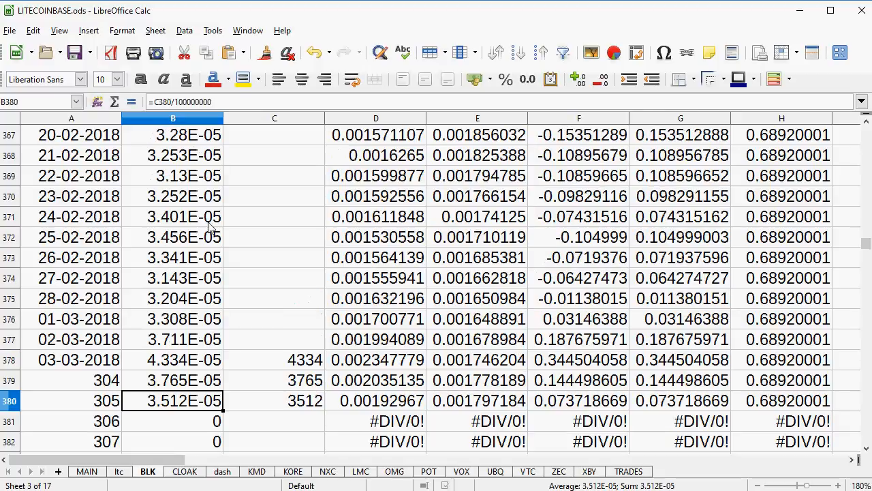
click(189, 197)
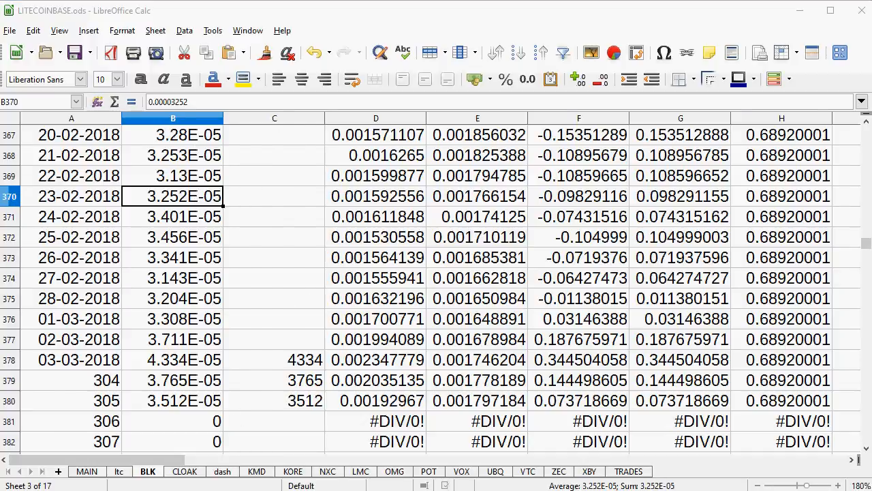
- Examine the 18High and 18Low figures in E2:F6 of MAIN alongside the BLK price history in B369:B377
key(ctrl+Page_Up)
key(ctrl+Page_Up)
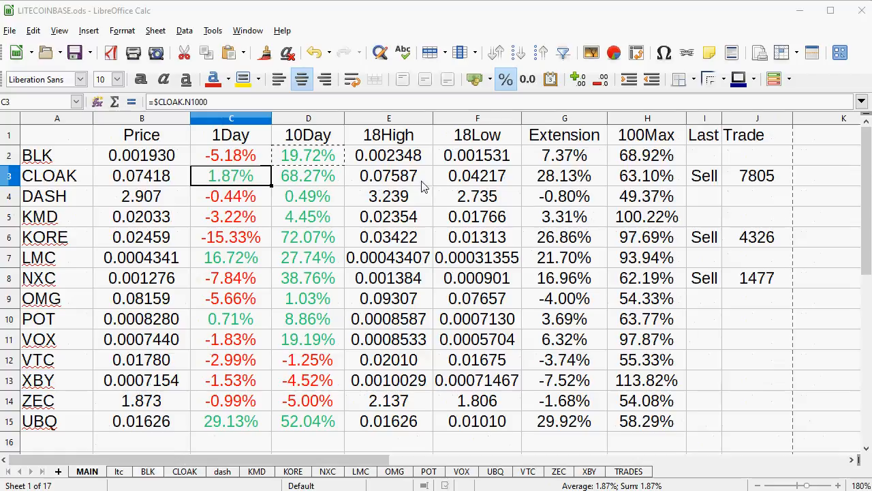
drag(395, 164, 498, 237)
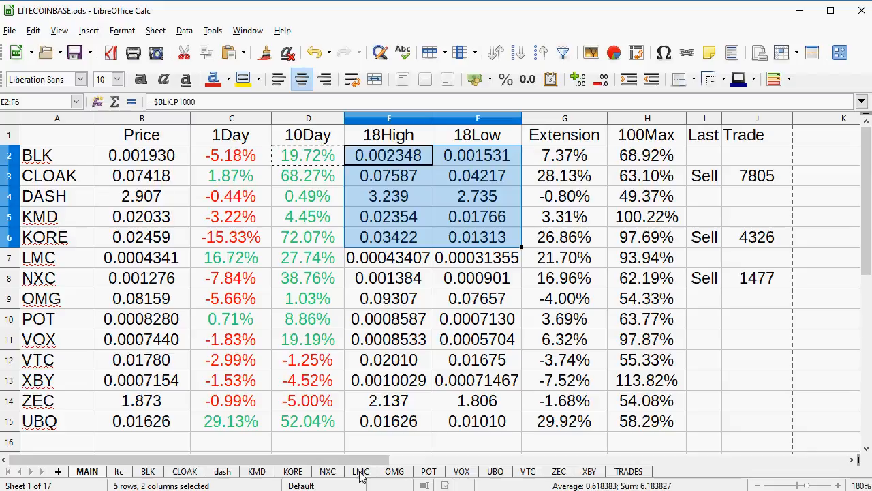
click(146, 472)
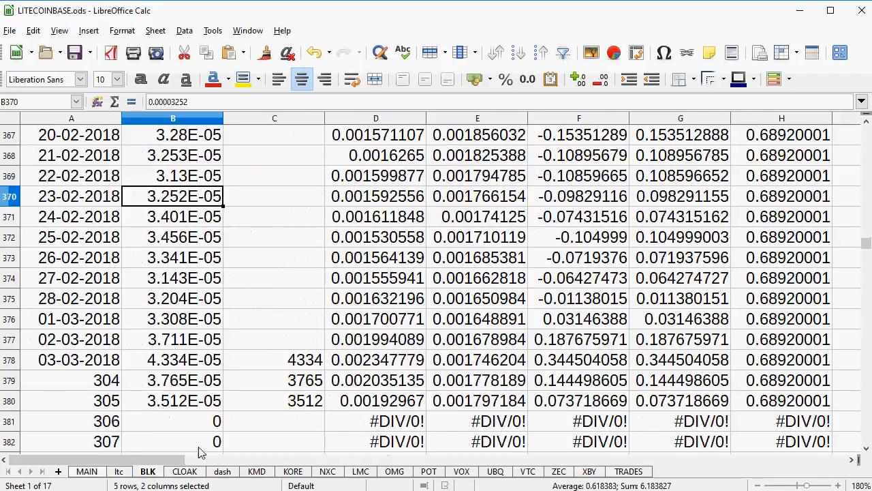
click(201, 257)
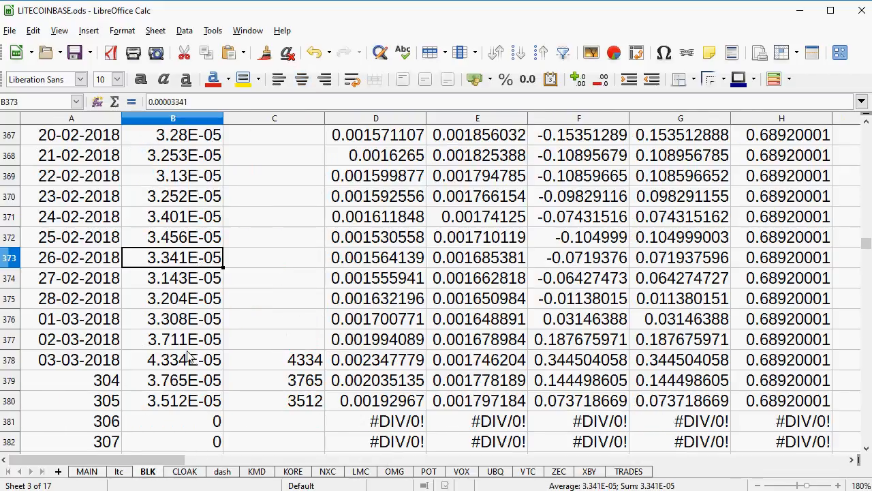
drag(194, 338, 212, 176)
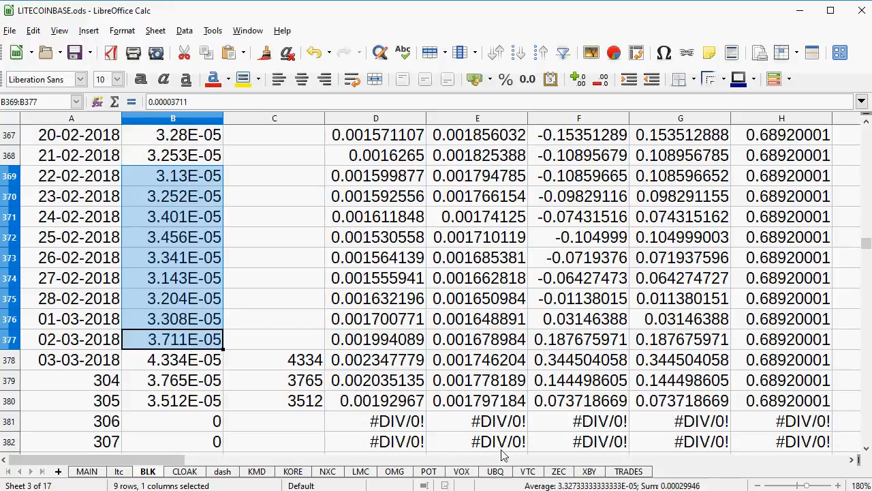
- Return to the MAIN sheet and review the summary rows for all coins down to UBQ
click(93, 476)
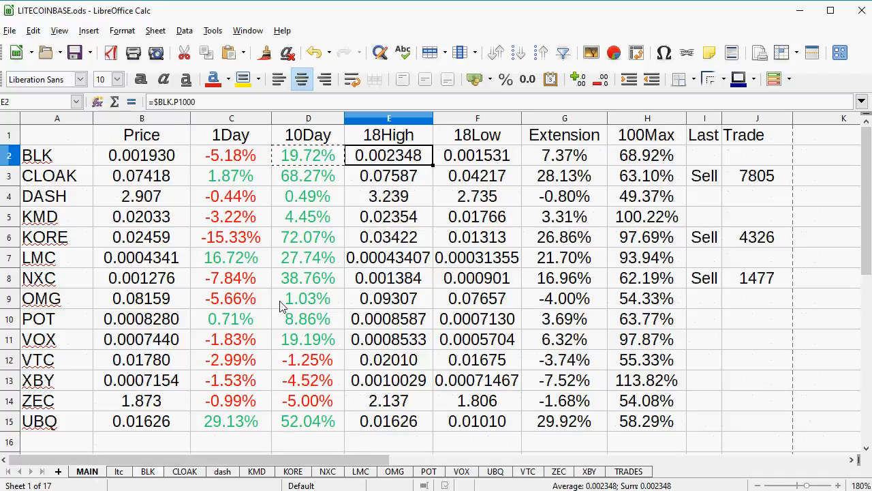
scroll(281, 306, down, 2)
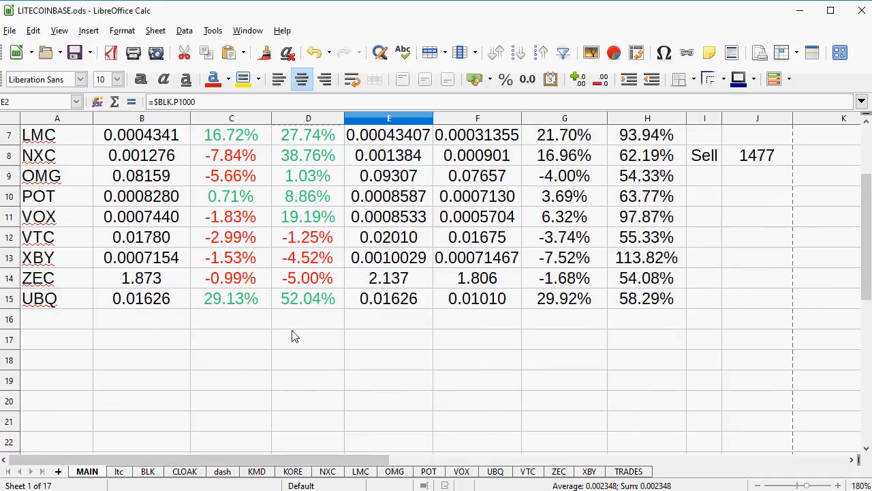
scroll(224, 314, up, 2)
scroll(224, 315, down, 1)
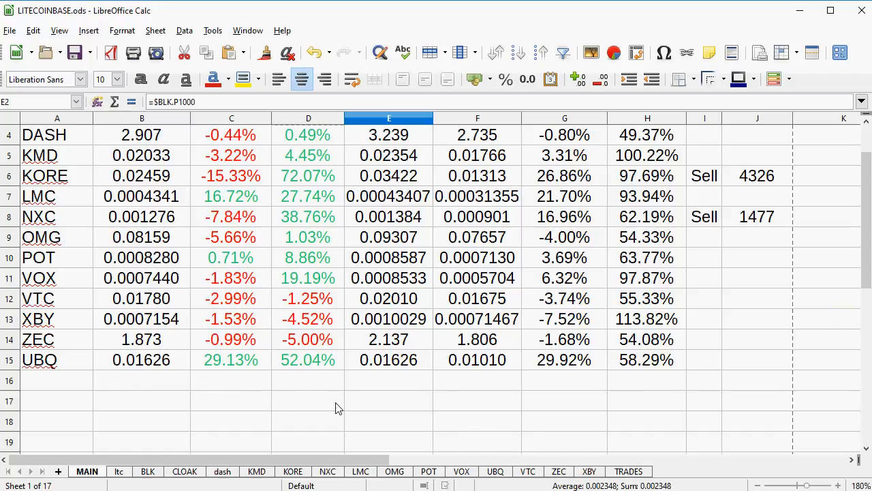
- Check the reference behind UBQ's 18High in E15 of MAIN and review the calculated columns around row 382 of the UBQ sheet
click(389, 365)
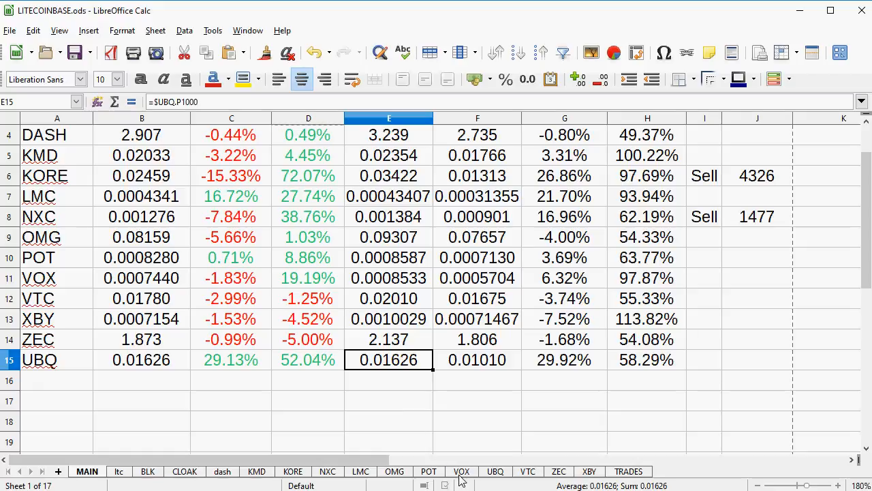
click(495, 473)
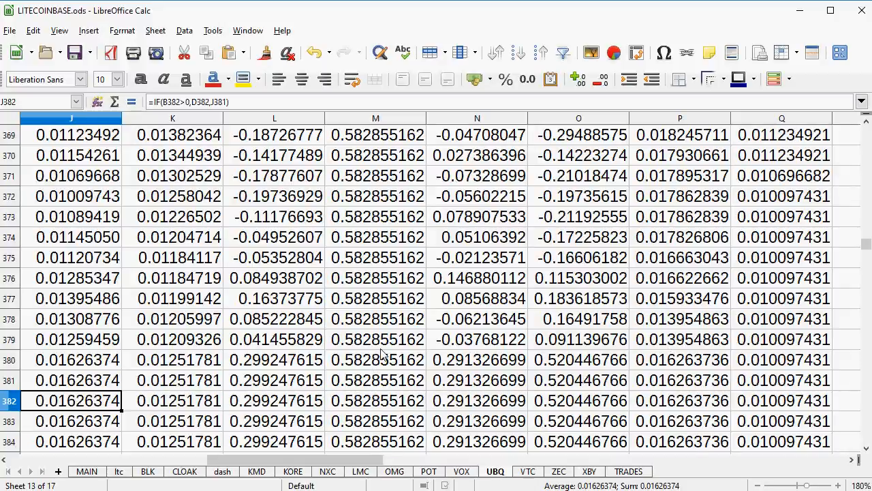
scroll(382, 353, down, 4)
scroll(382, 353, up, 3)
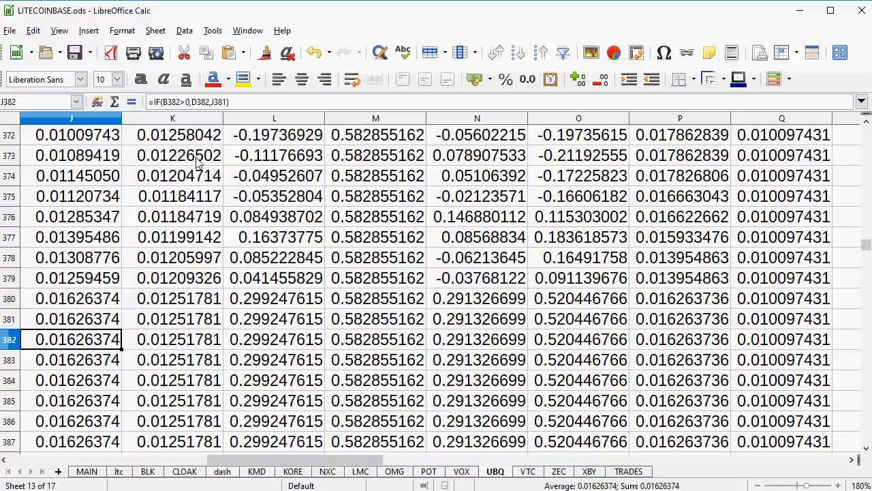
click(66, 372)
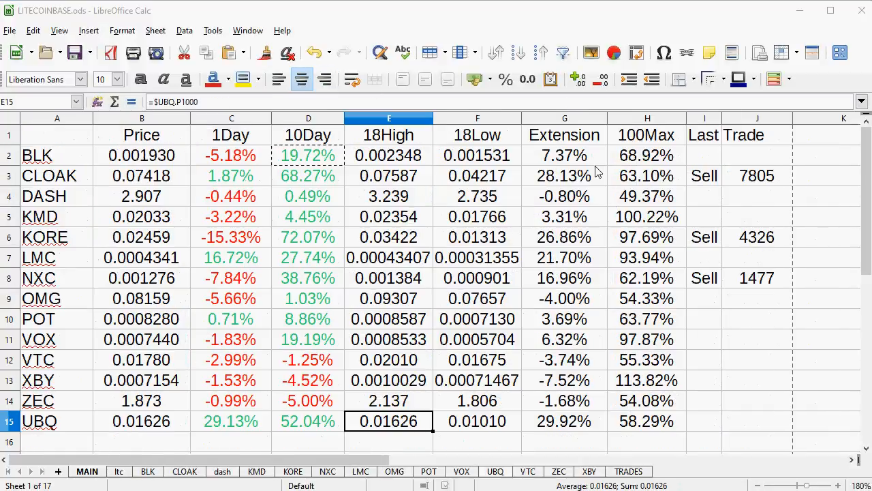
- Examine the Extension figures in G2:G15 of MAIN, plus the references behind BLK's Extension and 100Max
drag(566, 156, 549, 428)
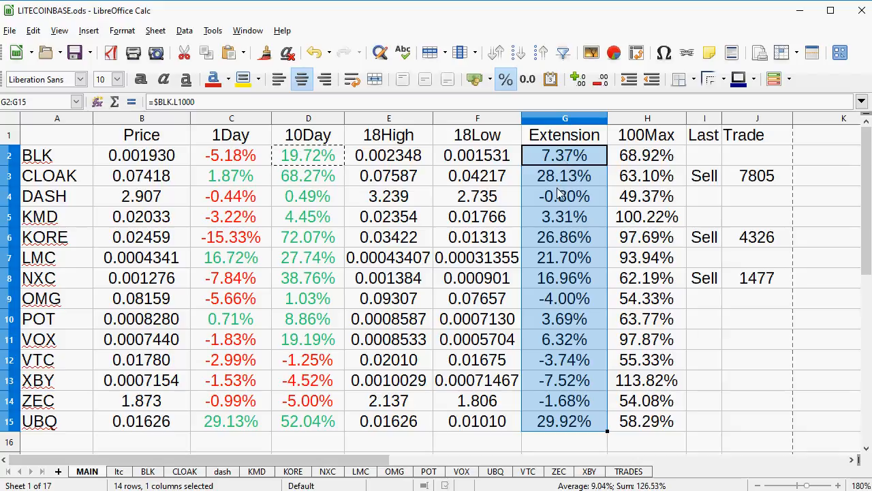
click(567, 152)
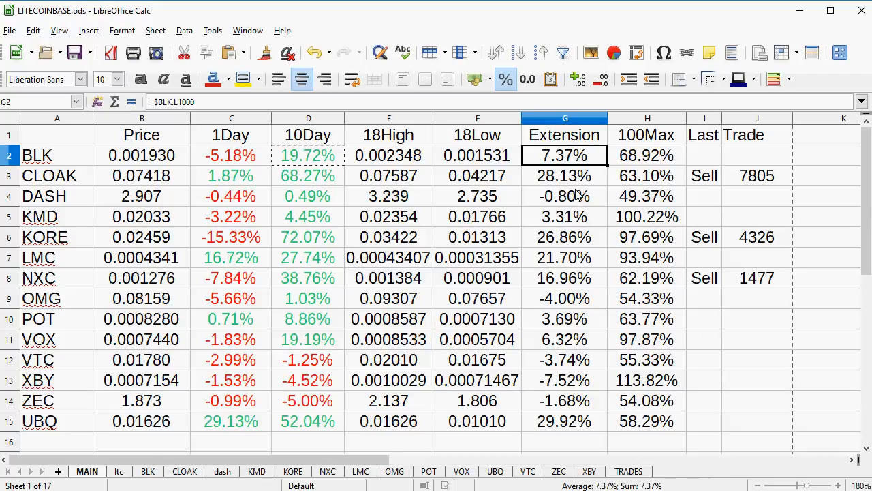
click(645, 165)
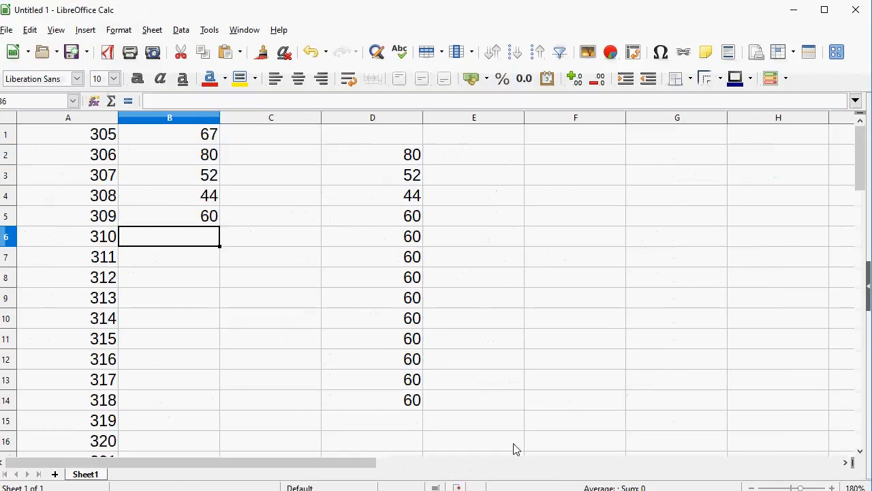
- In the Untitled 1 spreadsheet, enter =RANDBETWEEN(-20;20) in cell F3
click(499, 203)
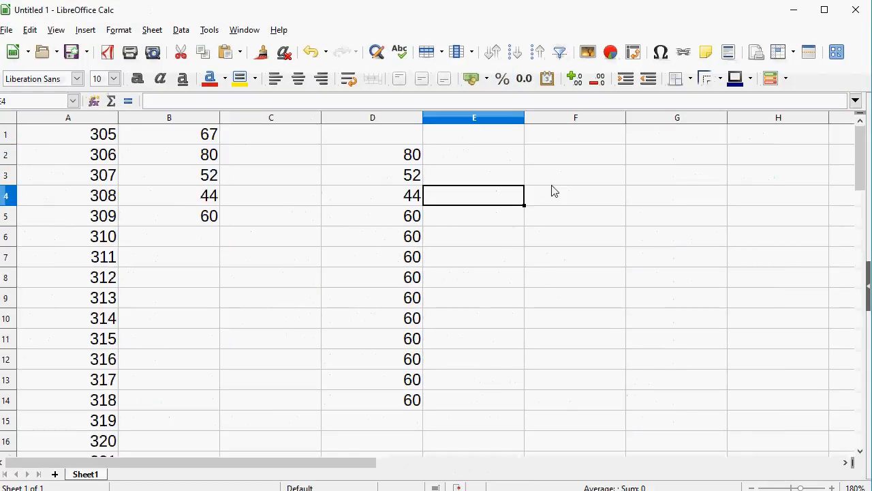
click(570, 182)
text(8)
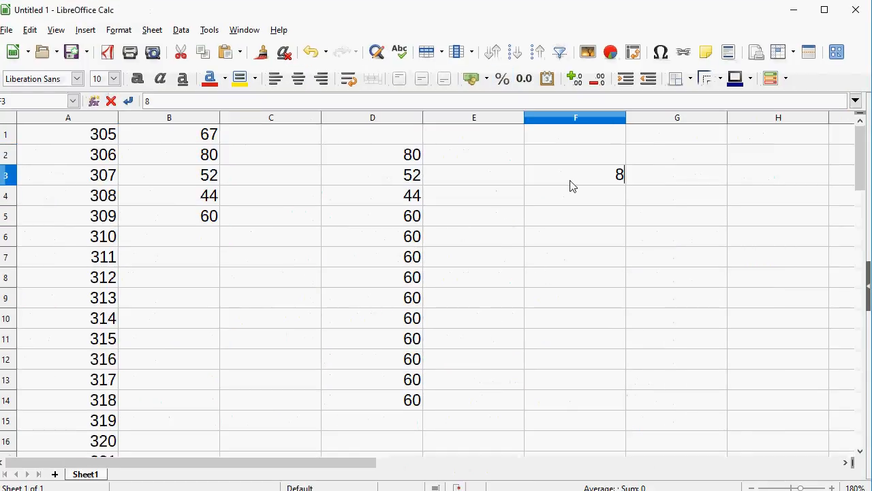
key(BackSpace)
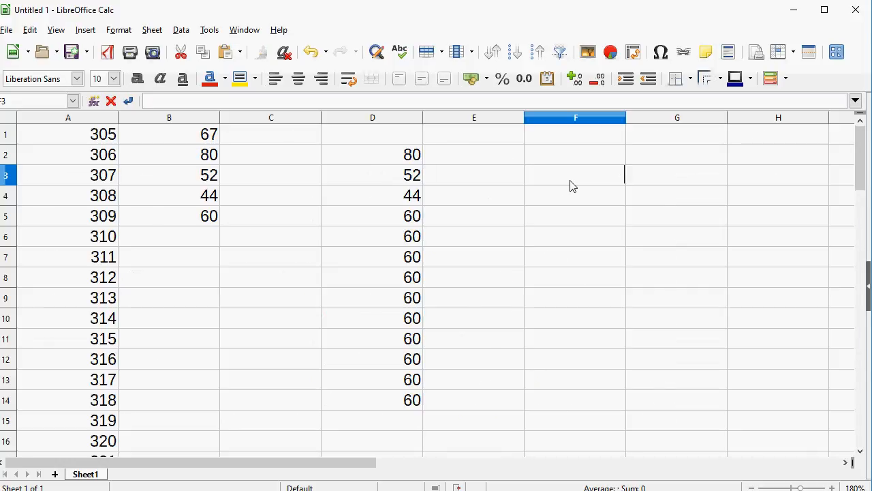
text(=randbet)
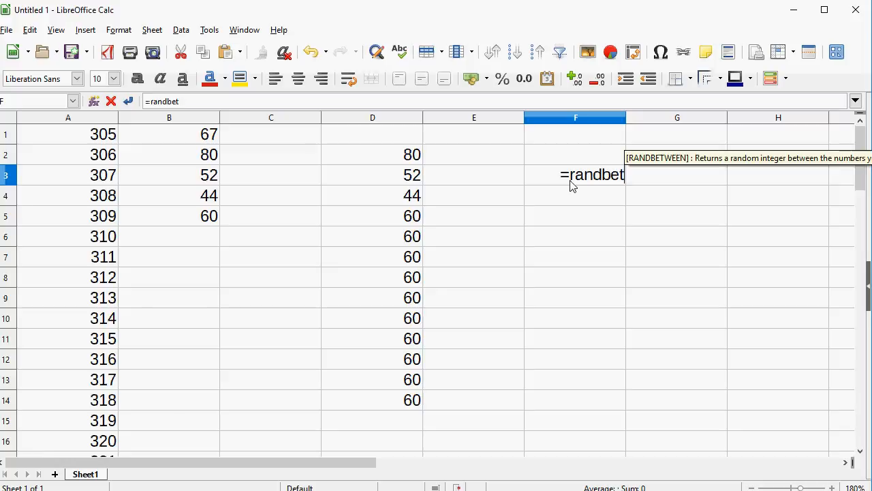
text(ween(-20;20)
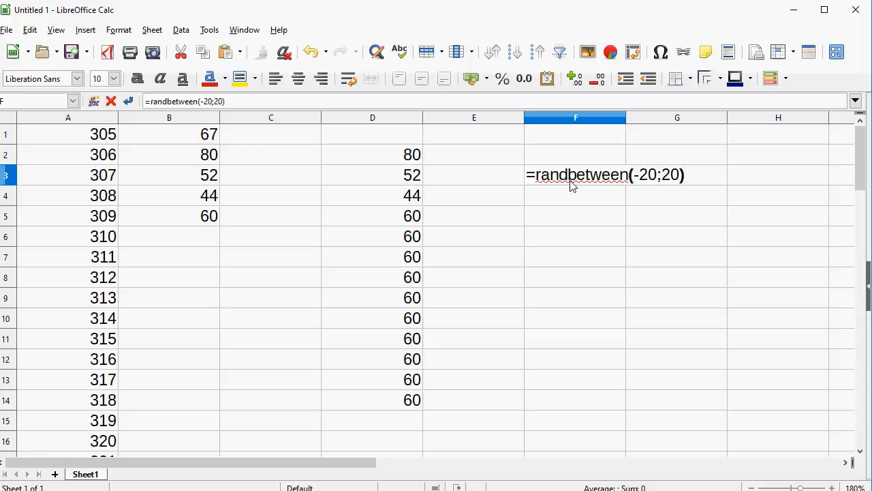
key(Return)
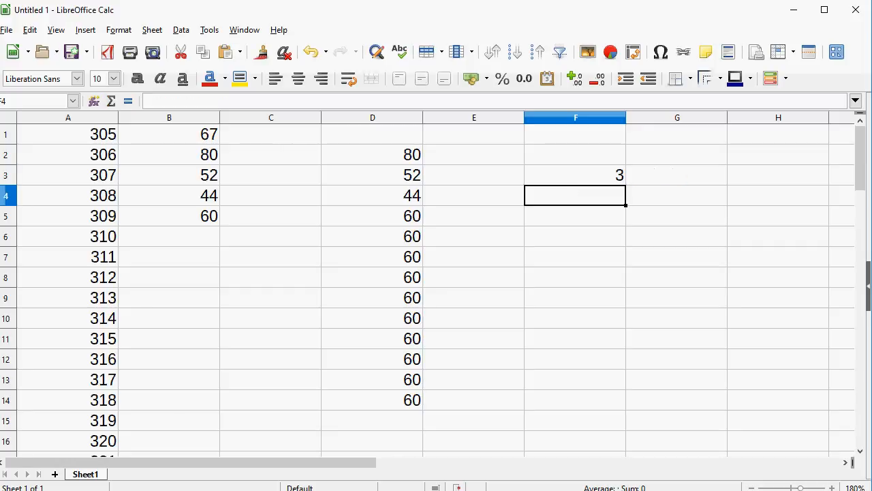
- Copy the random-number formula from F3 into F4:F19
click(585, 178)
right_click(586, 173)
click(620, 199)
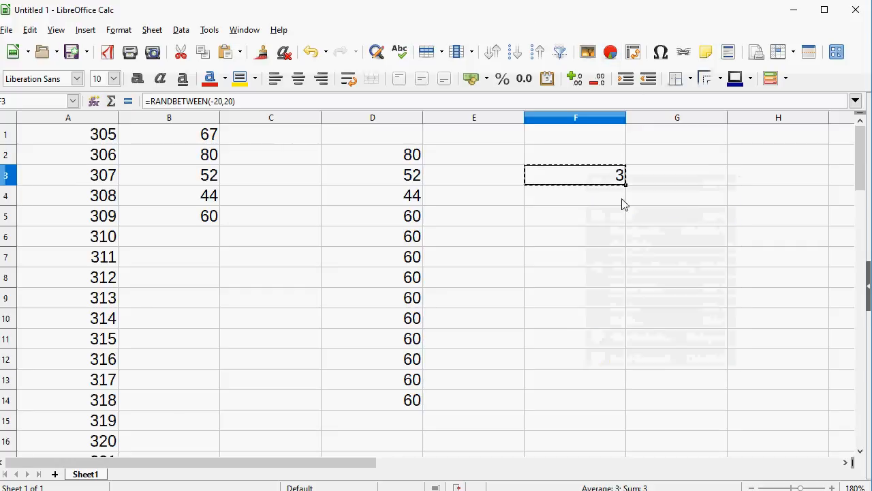
drag(622, 199, 592, 384)
right_click(592, 384)
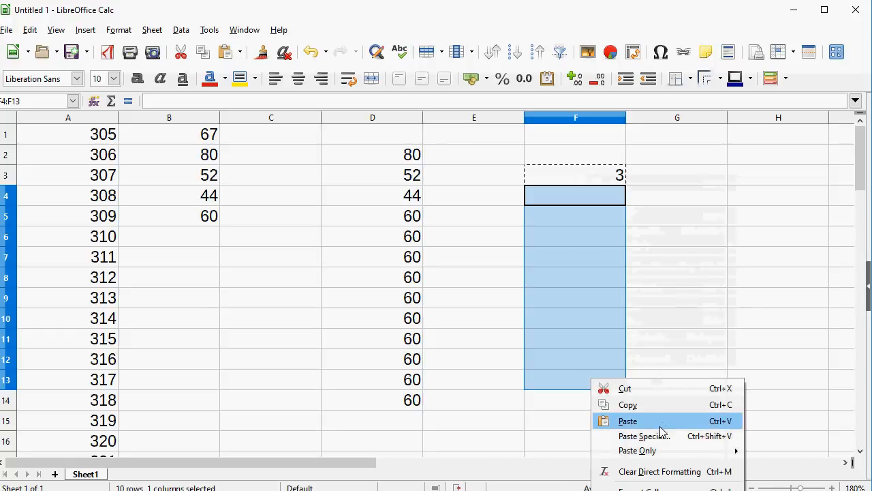
click(628, 421)
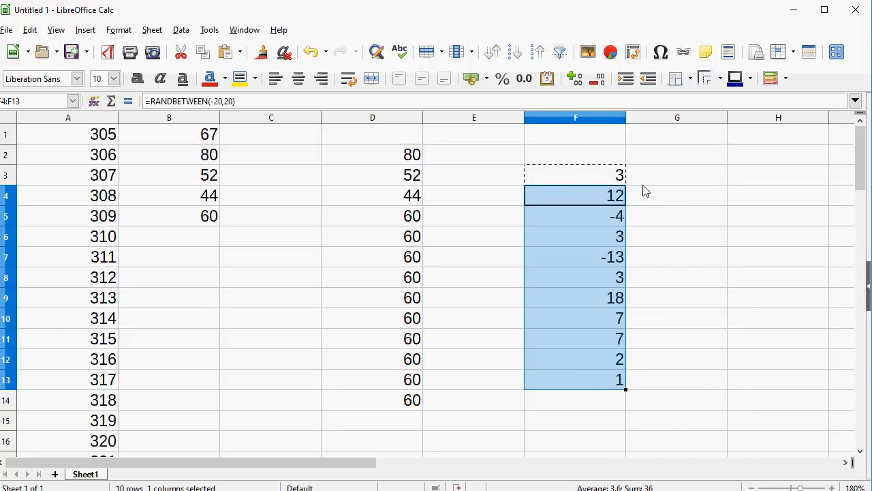
scroll(594, 338, down, 1)
drag(594, 341, 589, 445)
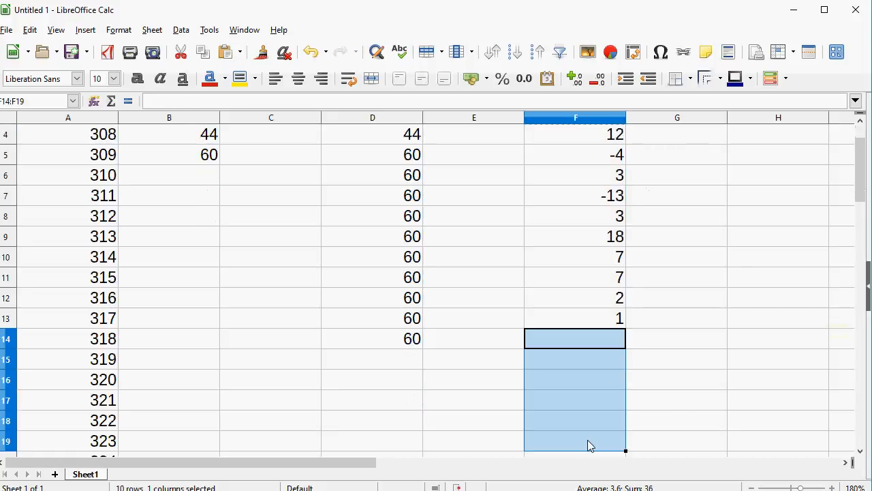
right_click(589, 446)
click(649, 263)
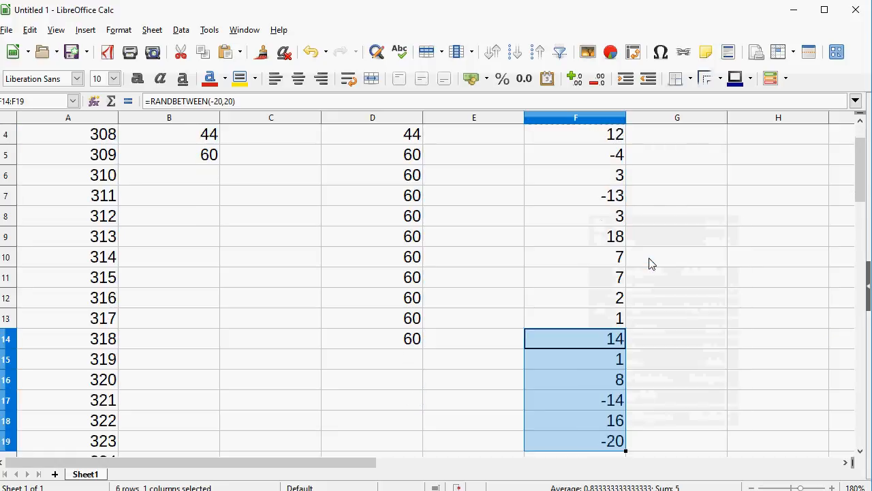
- Add a SUM formula in F23 that totals the random numbers in column F
scroll(650, 264, down, 1)
scroll(650, 263, up, 2)
scroll(640, 287, down, 3)
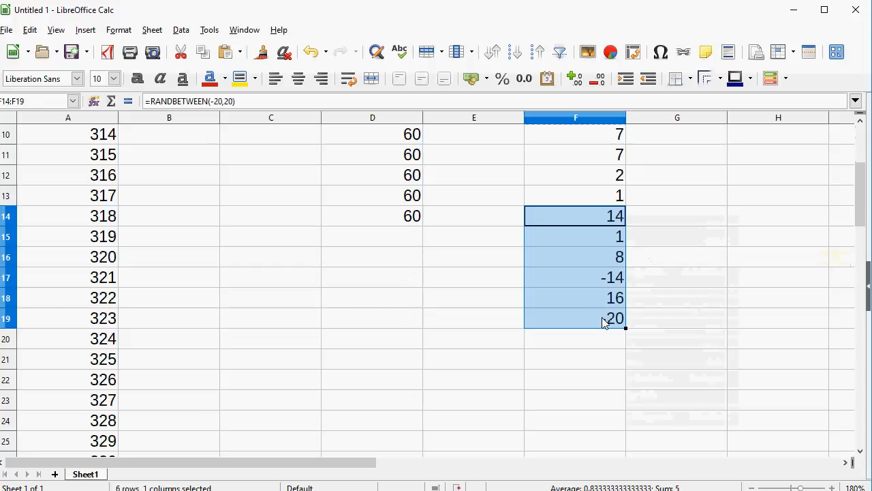
click(583, 399)
text(=sum()
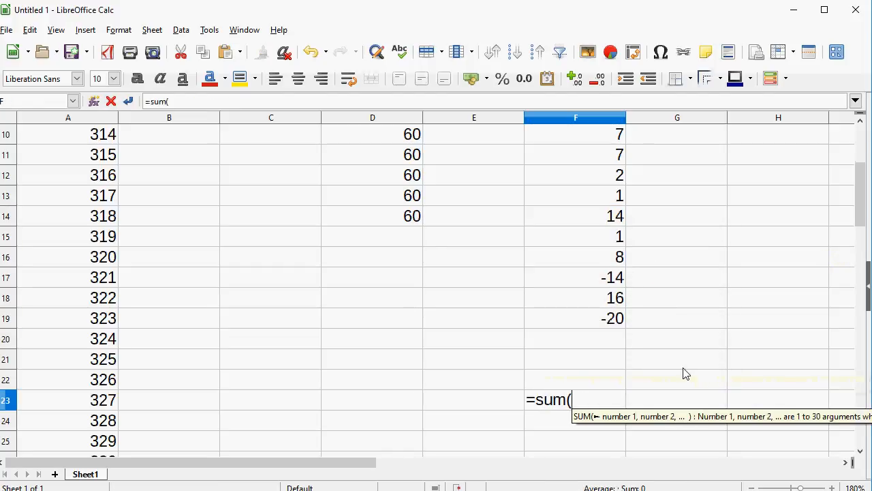
drag(616, 337, 600, 185)
key(Return)
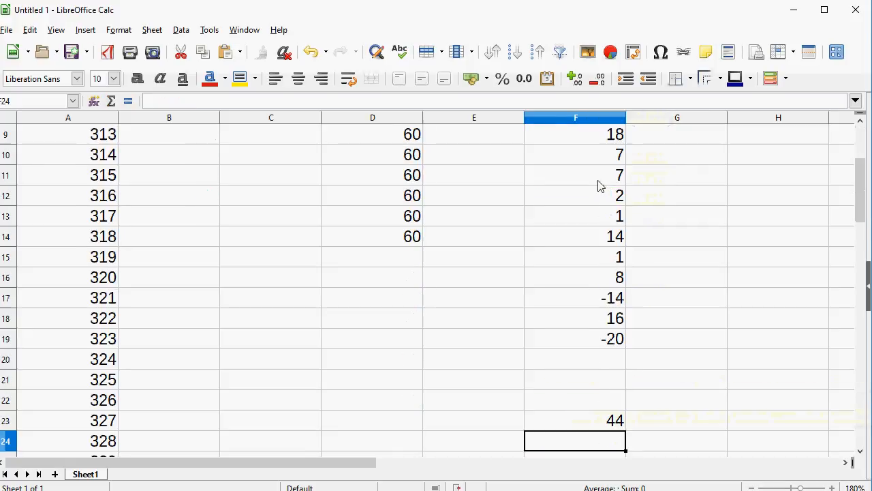
- Enter =IF(F3>0;F3;-F3) in G3 to turn the random number beside it into a positive value
scroll(602, 198, up, 3)
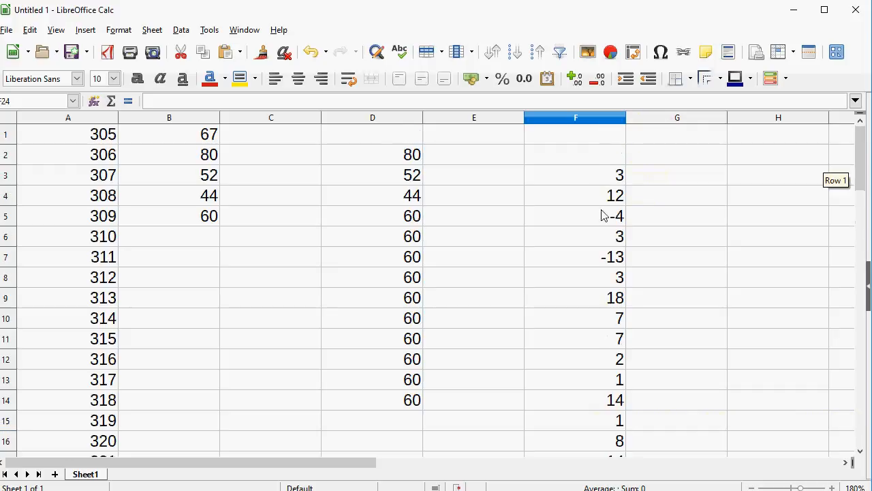
click(678, 176)
text(=)
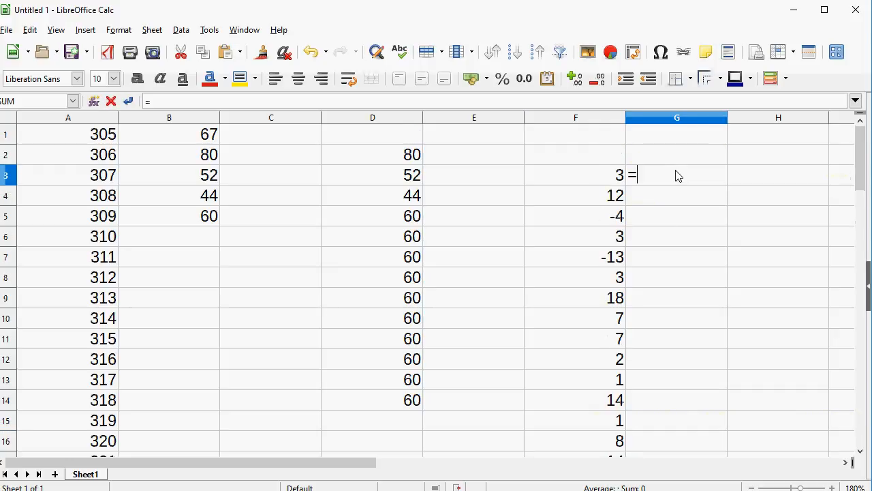
text(if()
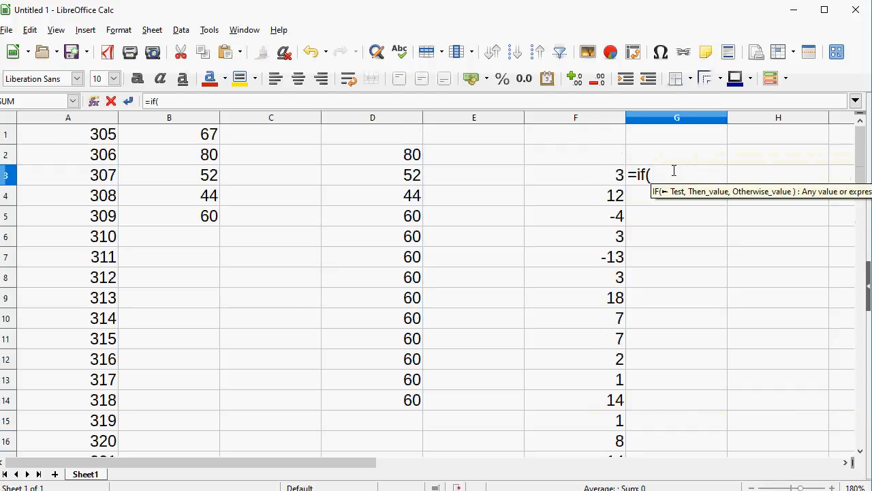
click(609, 176)
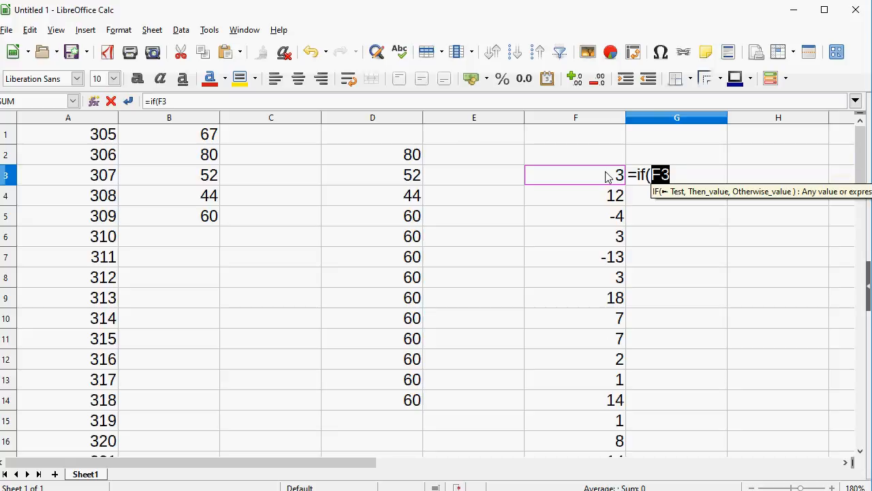
text(>0)
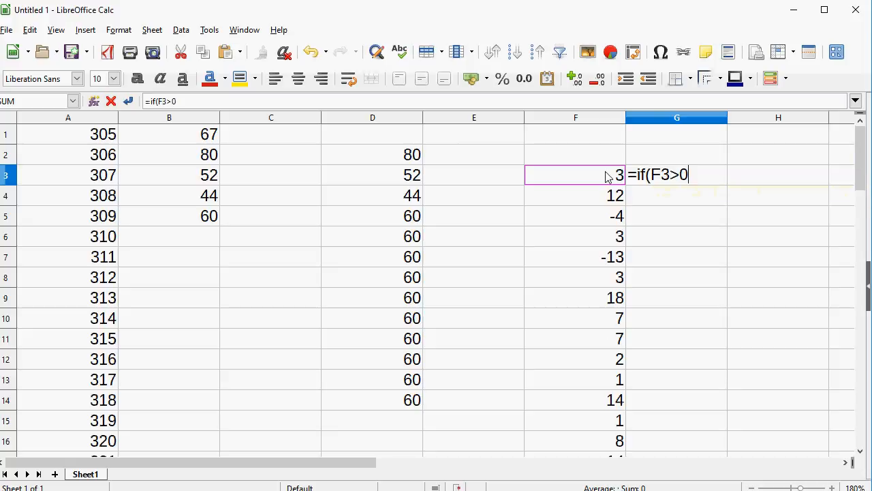
text(;)
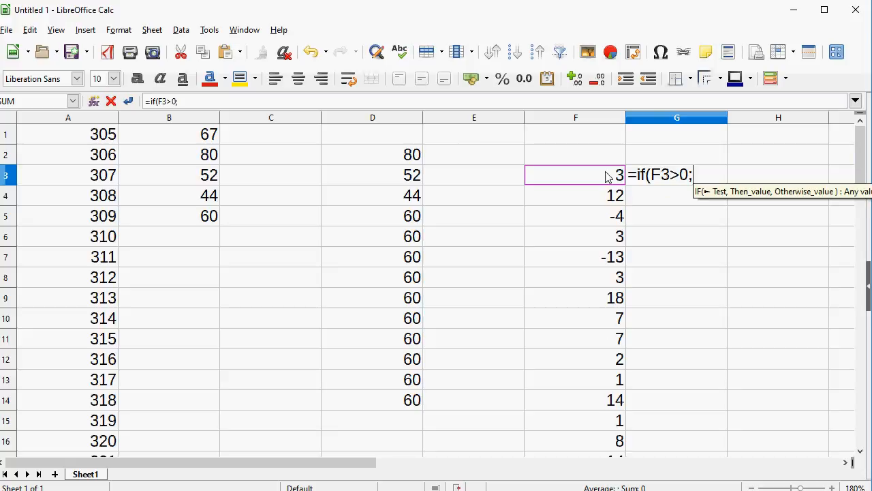
click(609, 176)
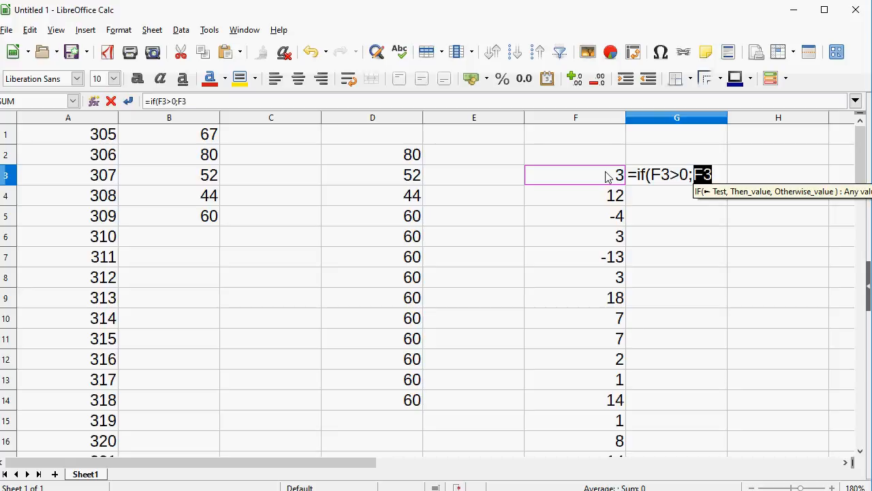
text(;)
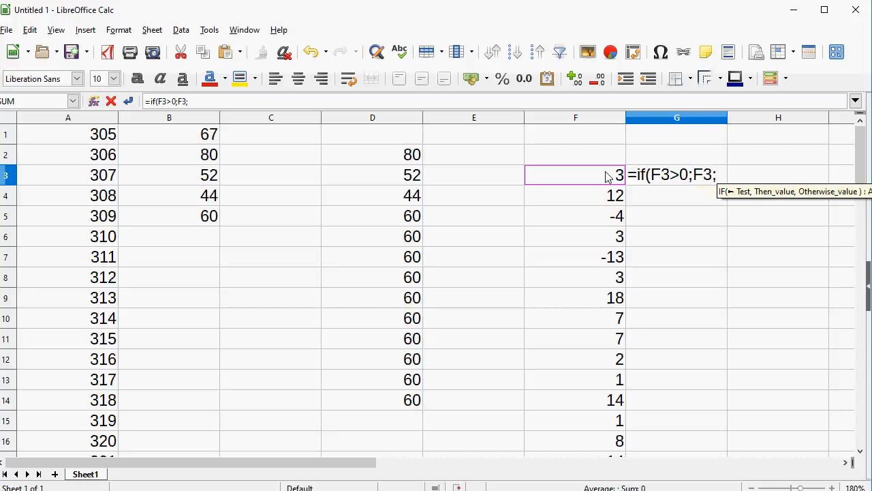
text(-)
click(609, 176)
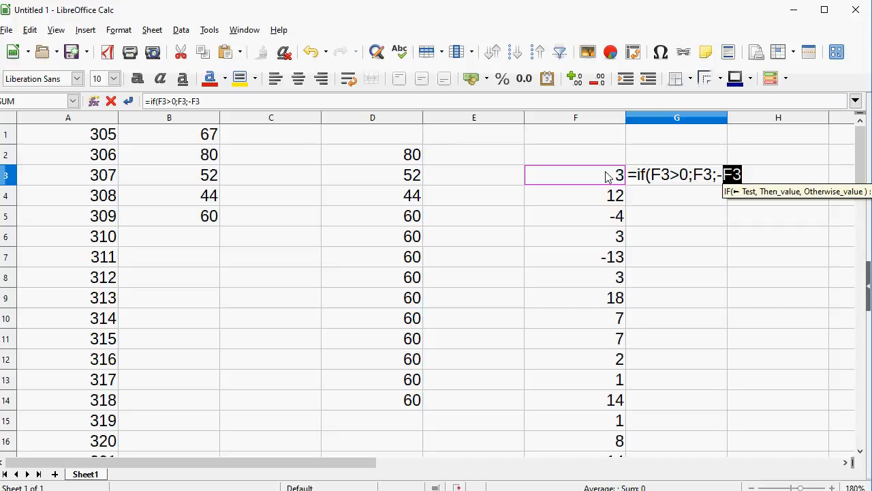
key(Return)
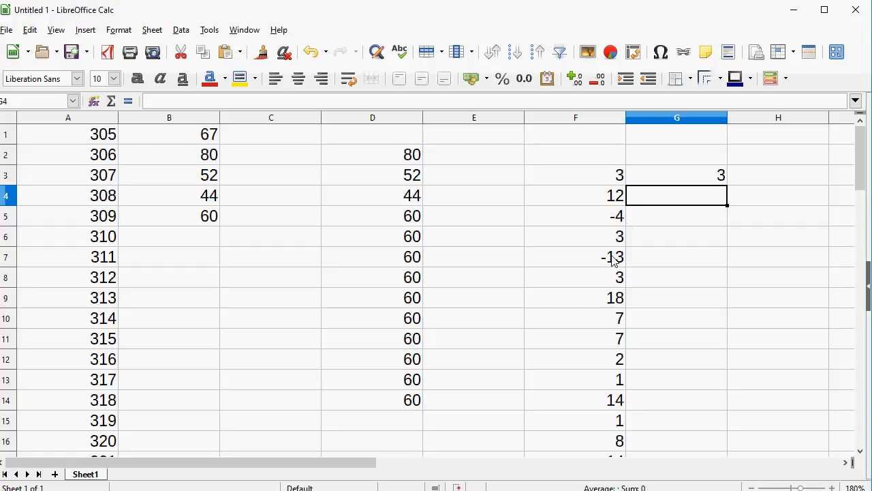
- Copy the IF formula from G3 into G4:G13
right_click(691, 183)
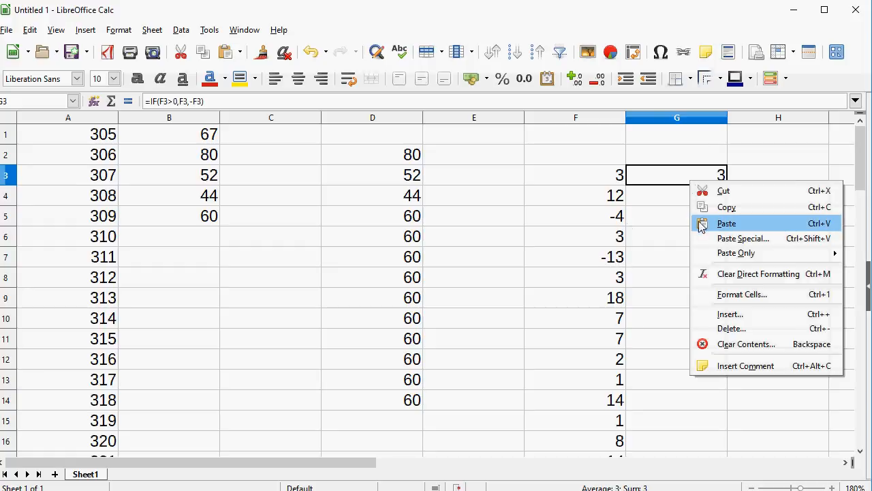
click(705, 208)
drag(702, 197, 665, 380)
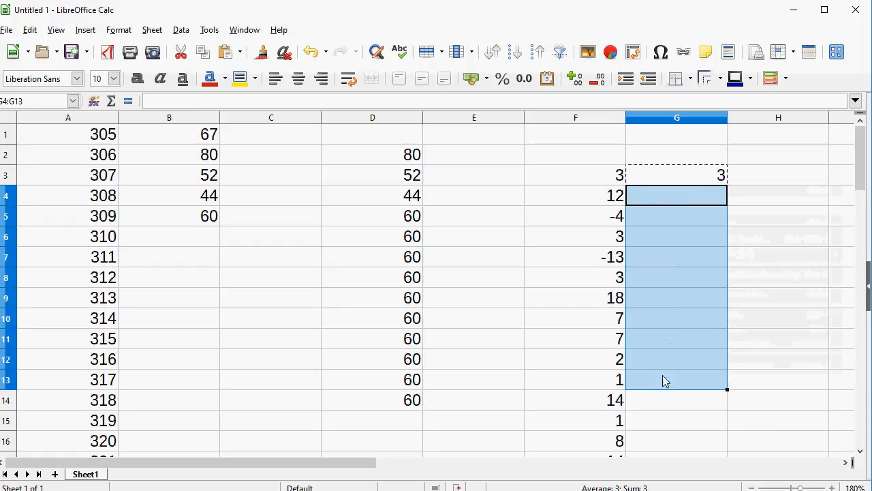
right_click(662, 382)
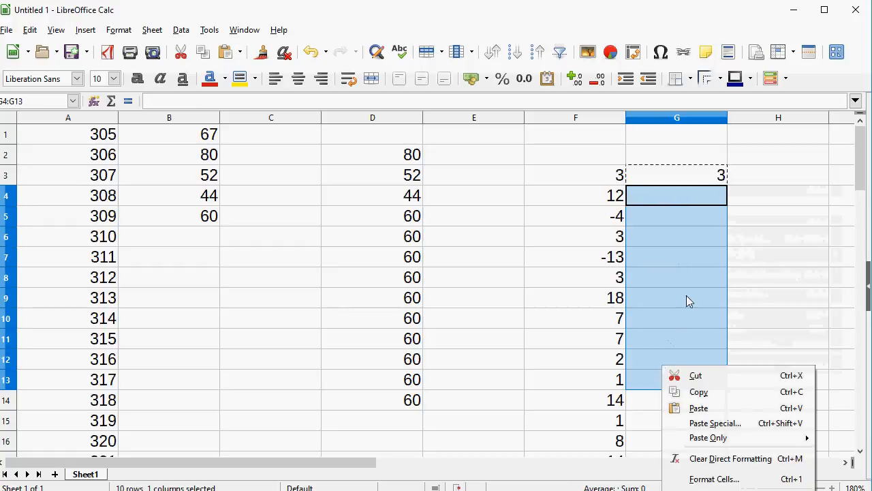
click(695, 408)
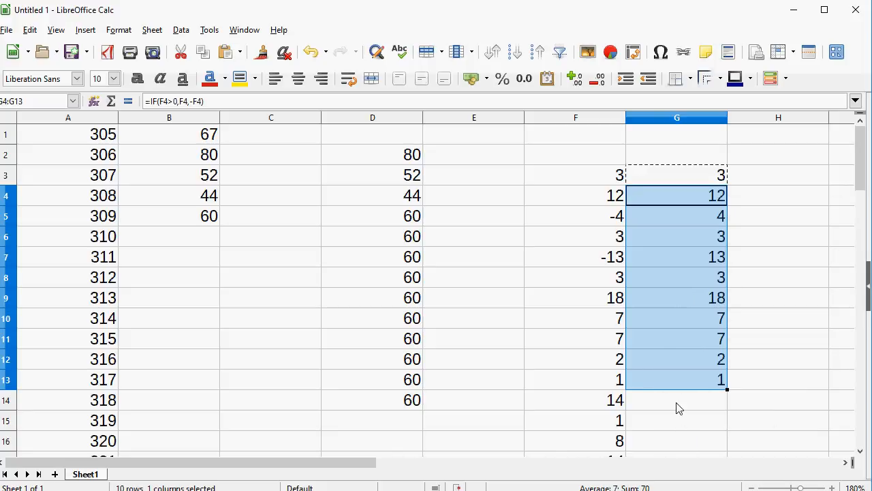
- Copy the positive-value IF formula into G14:G19 beside the remaining random numbers
scroll(678, 407, down, 2)
drag(703, 287, 675, 389)
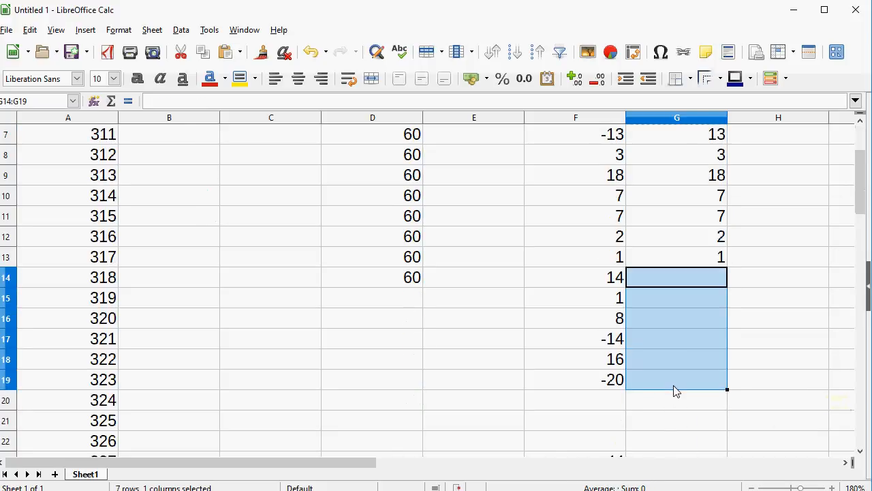
right_click(675, 389)
click(708, 429)
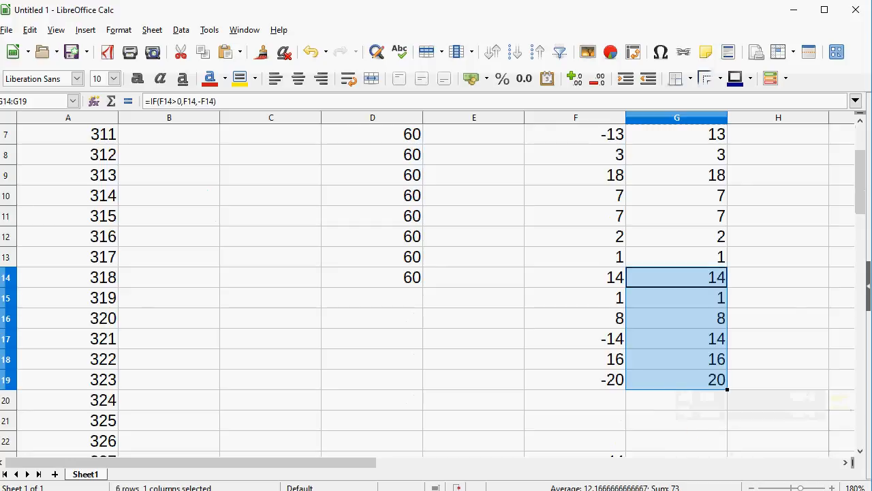
click(672, 420)
scroll(557, 268, up, 2)
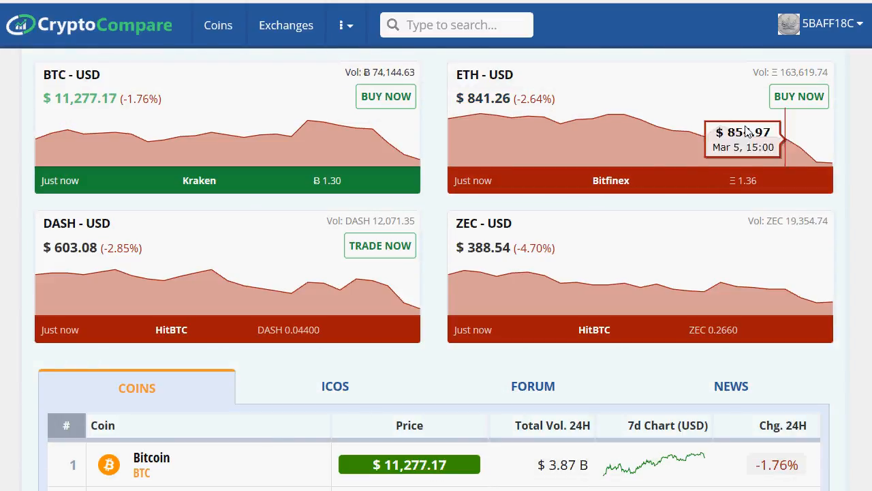
- On the CryptoCompare website, search for coval and open the advanced chart of Circuits of Value (COVAL)
click(482, 26)
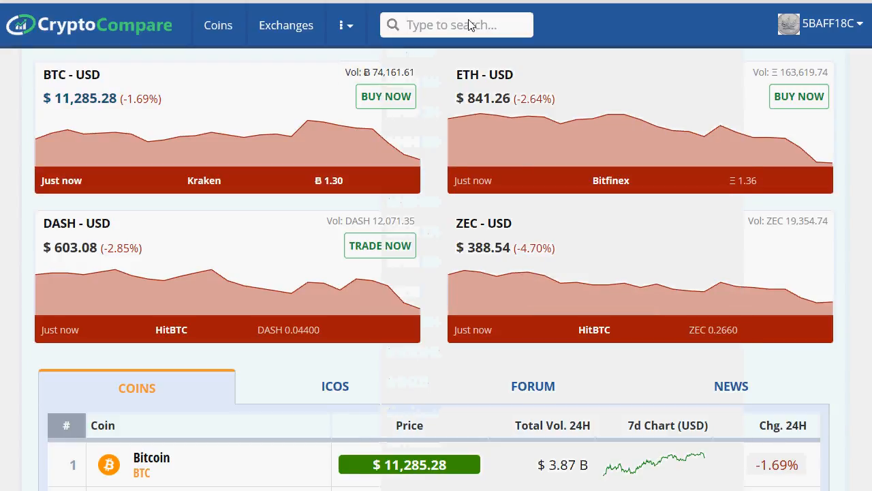
text(coval)
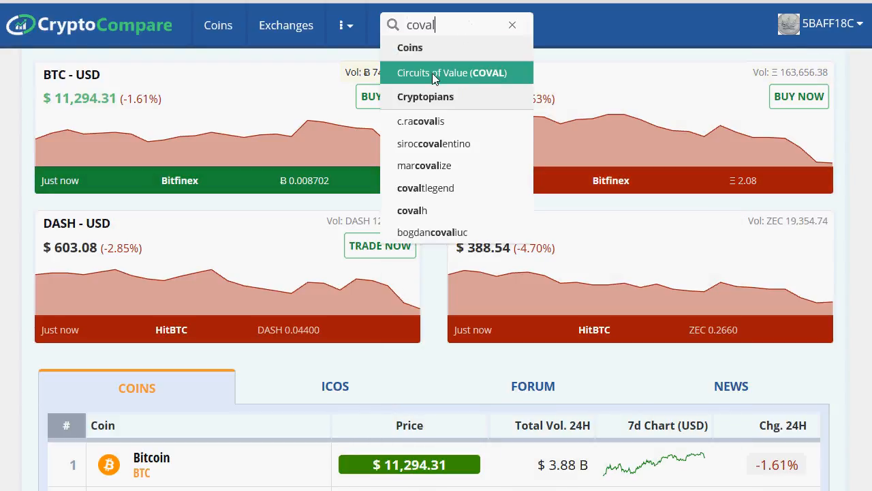
click(433, 73)
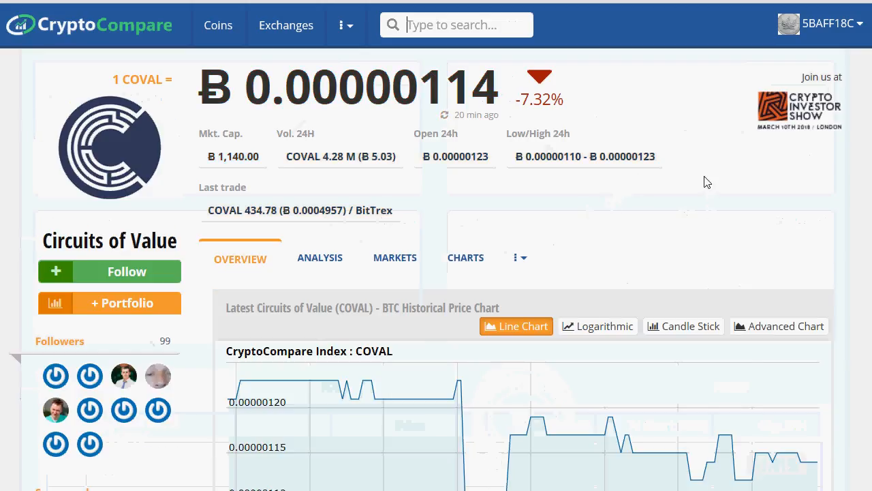
click(784, 327)
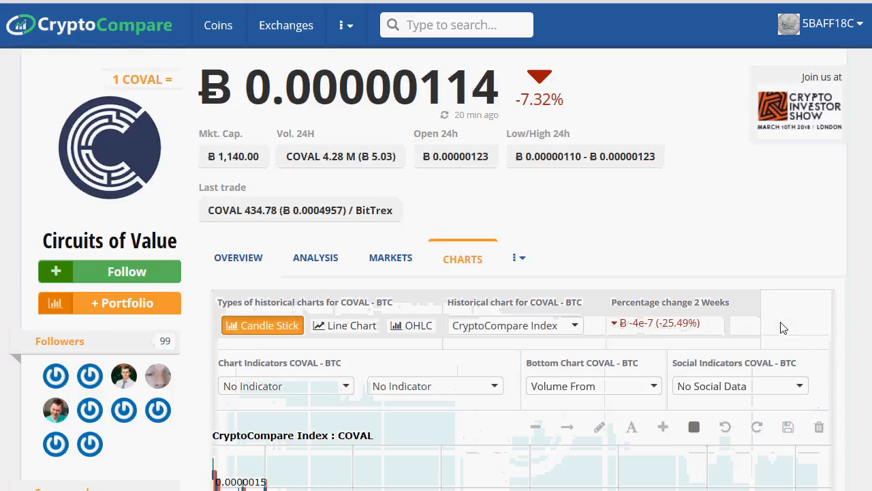
- Set the COVAL historical price chart to the 12 Months range
scroll(781, 317, down, 5)
scroll(777, 311, down, 5)
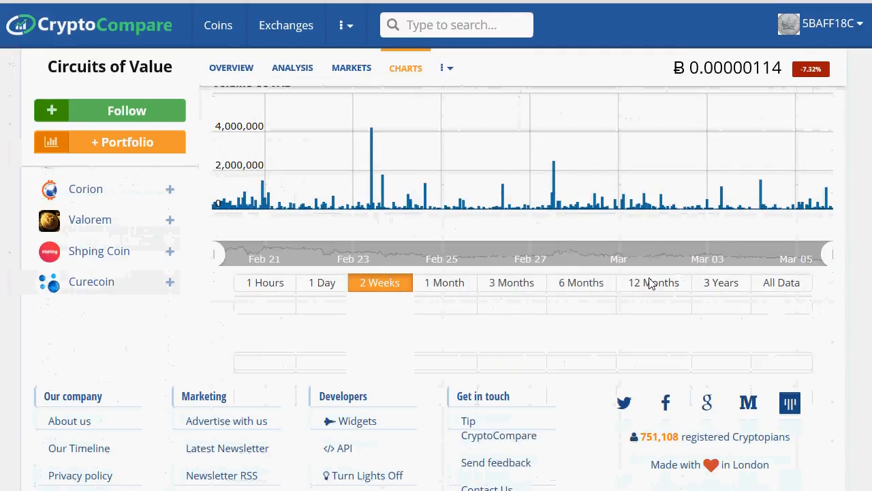
click(651, 283)
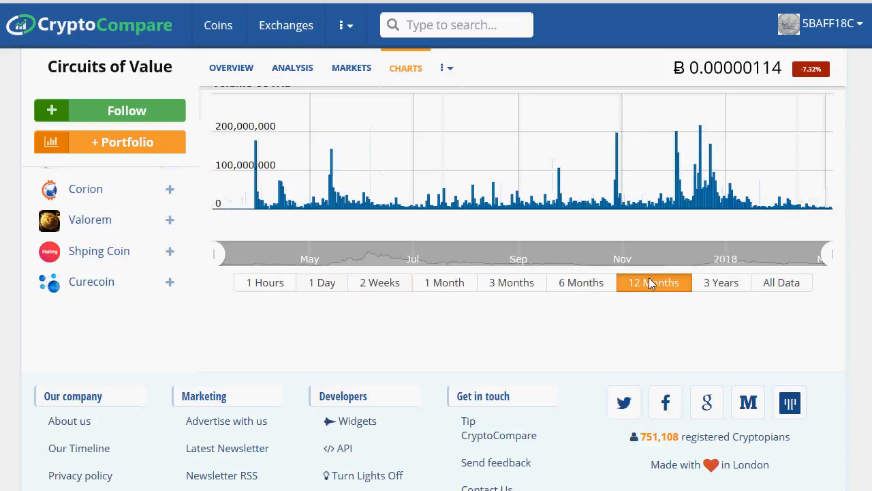
scroll(649, 280, up, 4)
scroll(651, 284, up, 1)
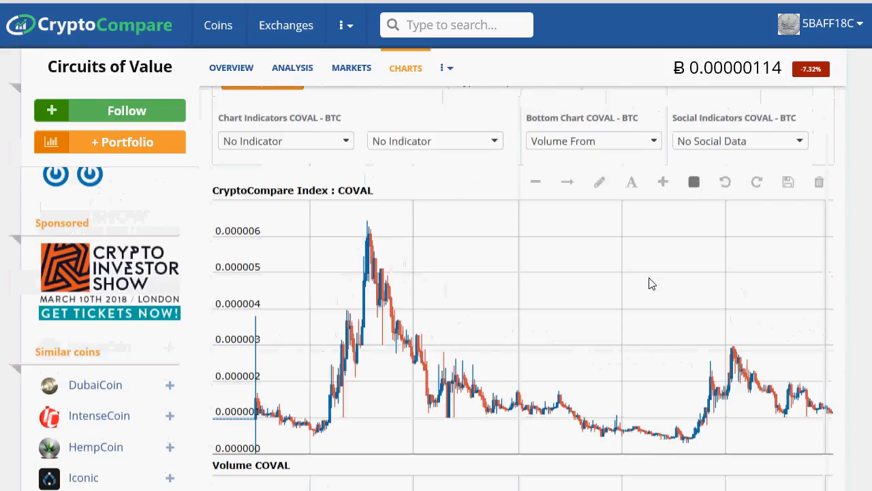
- Open the COVAL chart data exported as XLSX and widen the timeDate column enough to show full dates
mouse_move(789, 191)
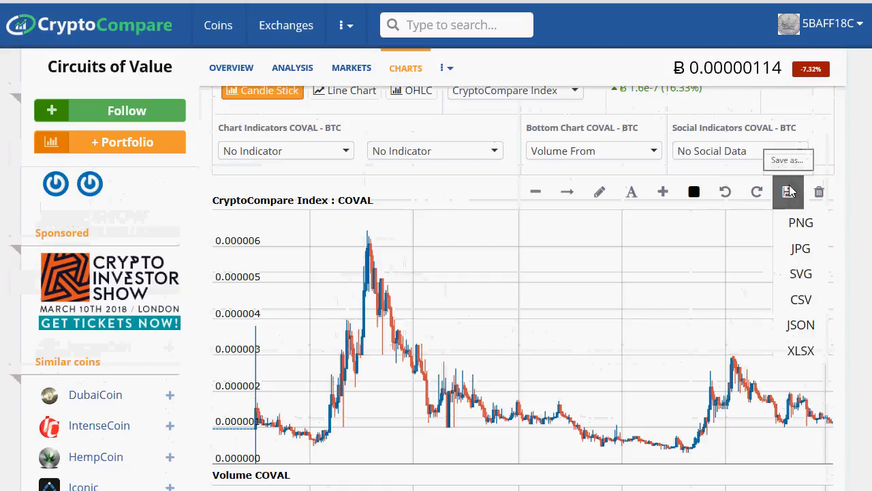
click(798, 354)
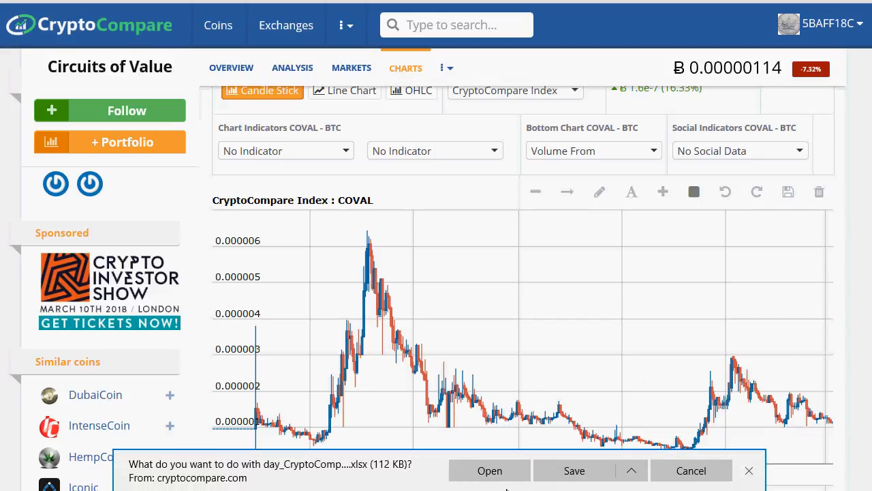
click(491, 471)
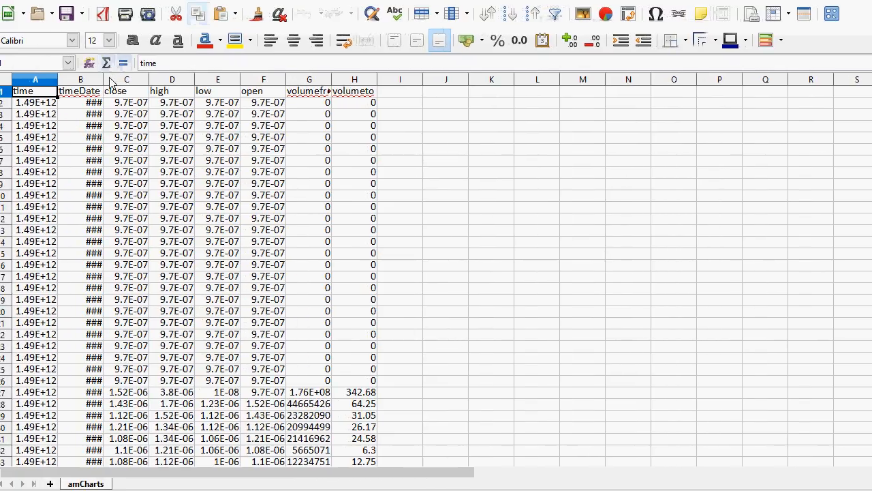
drag(103, 80, 155, 81)
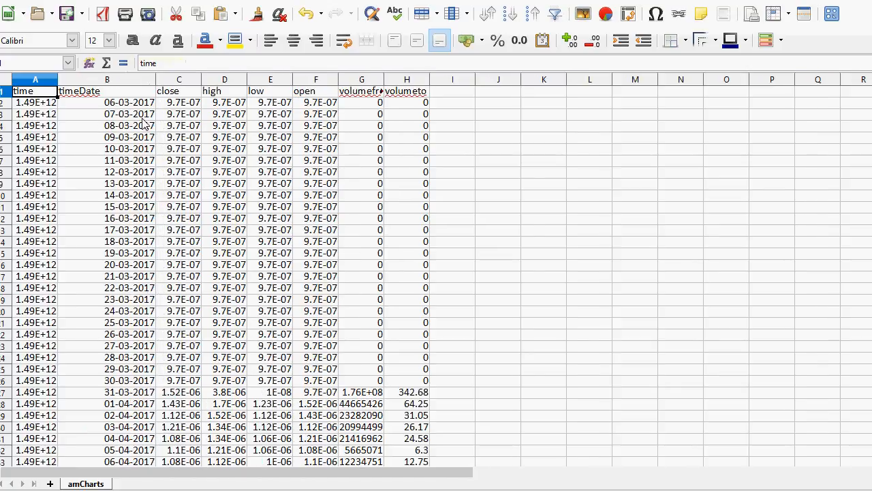
- Examine the exported timeDate, close, high, low, open and volume columns, including the volume figures from early April 2017
click(117, 107)
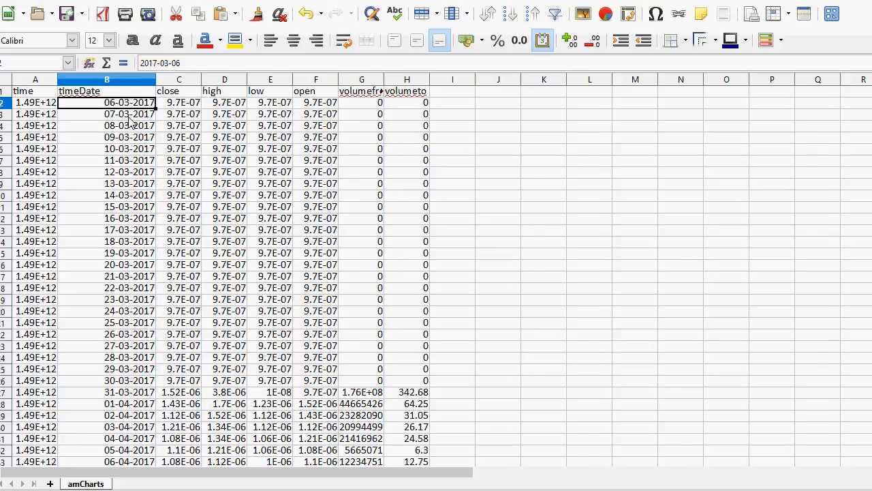
click(185, 92)
click(232, 88)
click(266, 90)
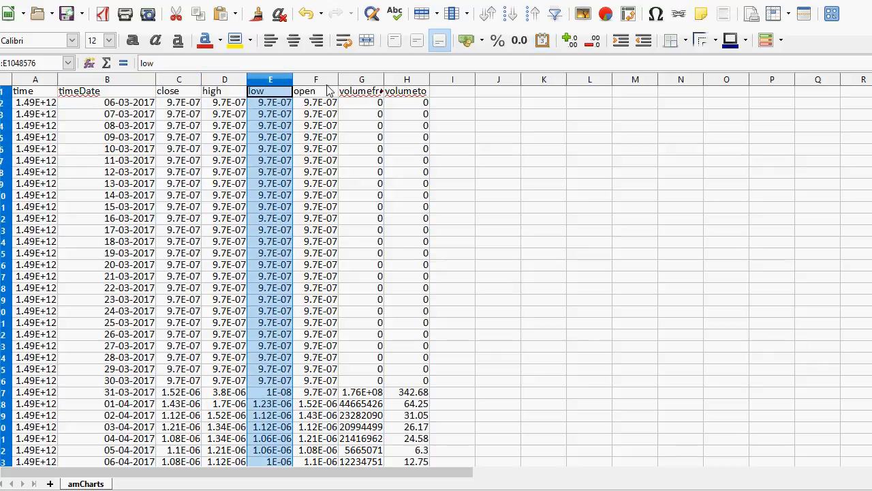
click(318, 93)
click(374, 450)
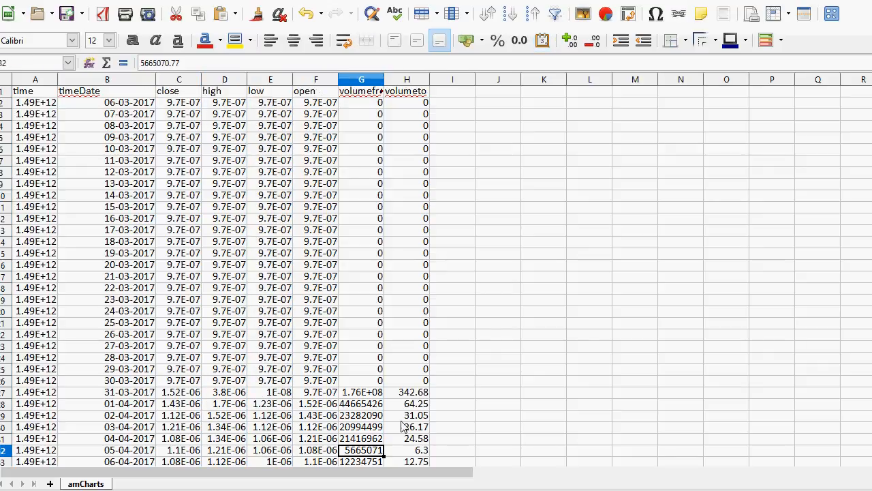
scroll(495, 275, down, 2)
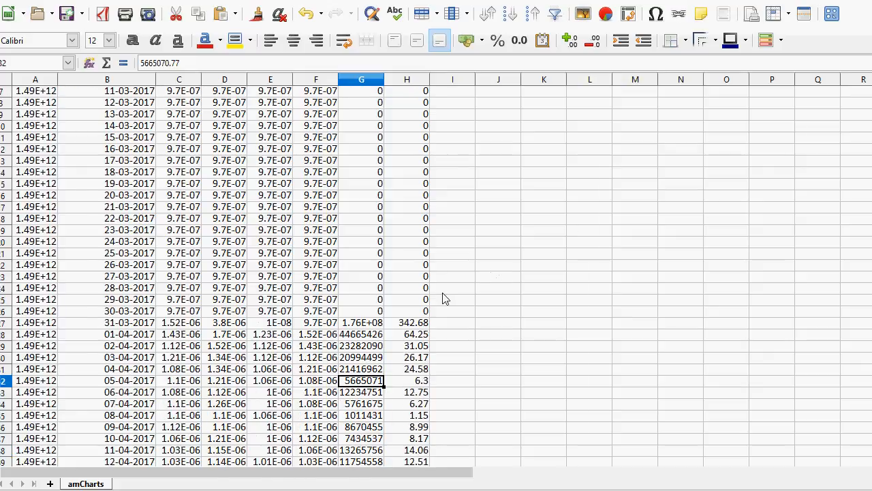
drag(434, 361, 370, 361)
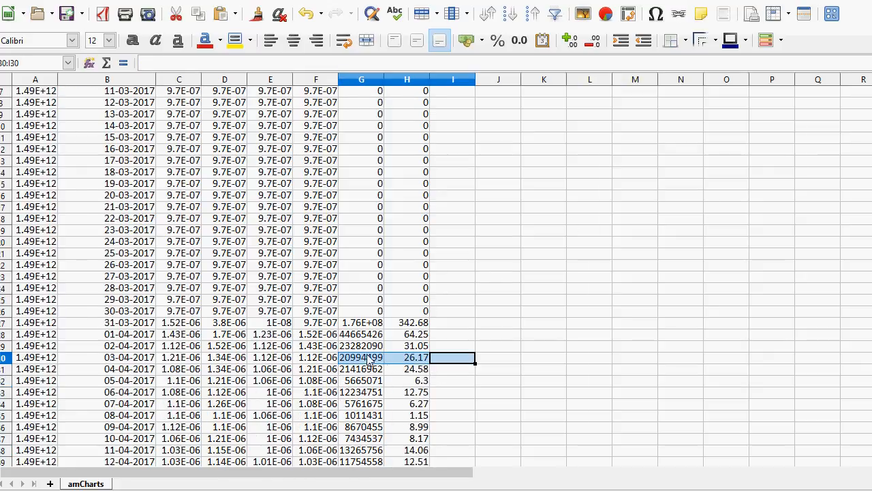
scroll(352, 342, up, 2)
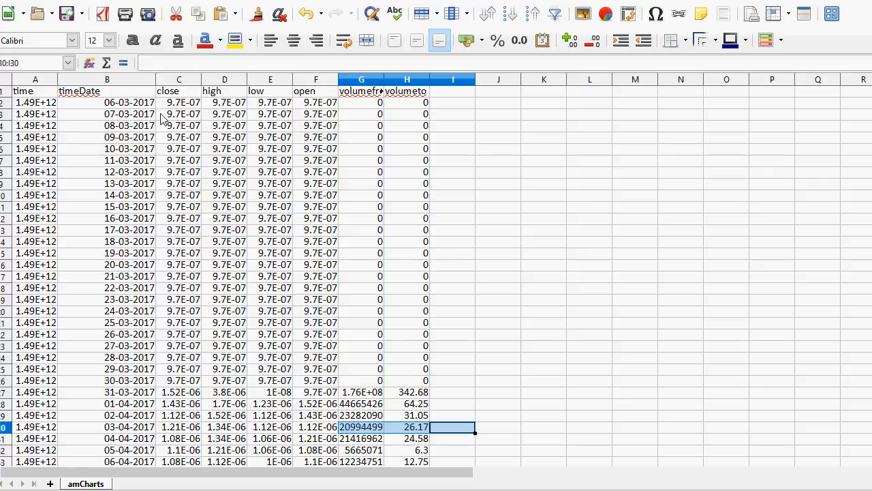
- Compare the daily high and low prices, and check the close column down to late April 2017
drag(205, 106, 273, 101)
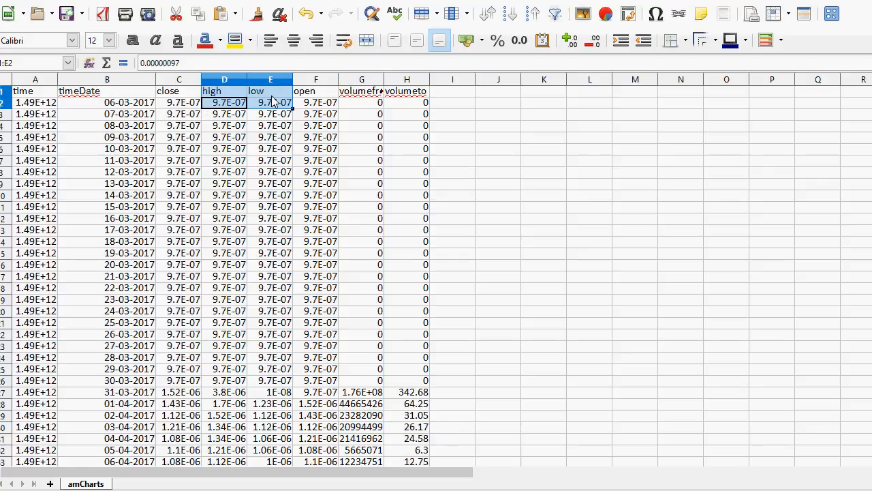
click(263, 139)
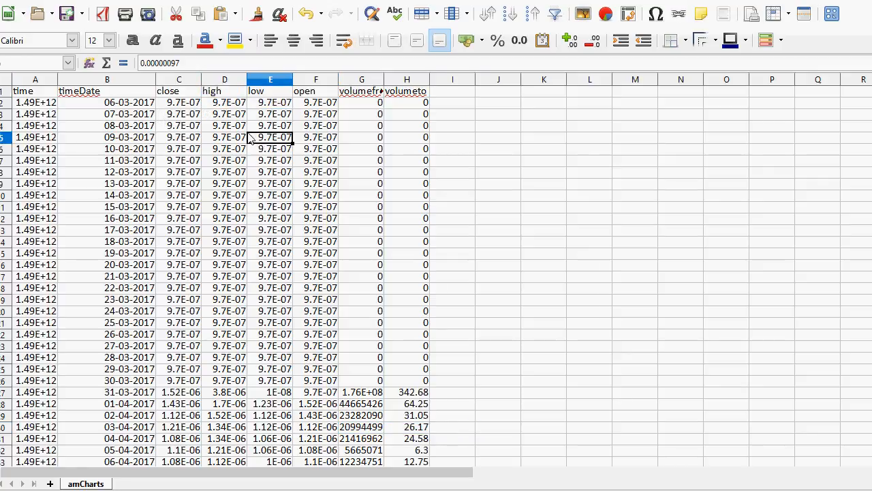
click(227, 104)
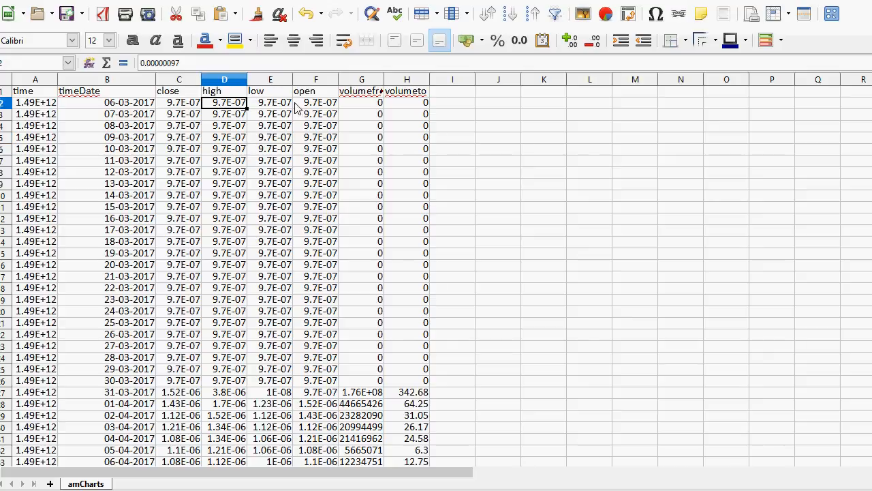
click(224, 207)
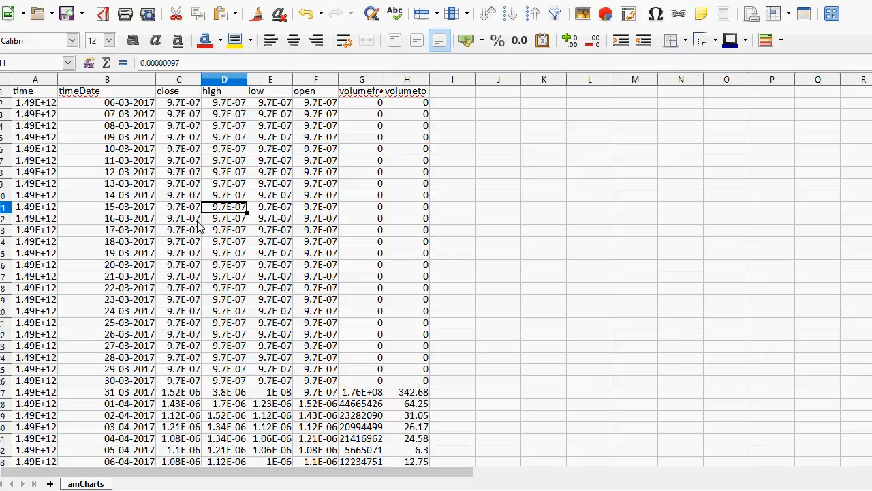
scroll(200, 228, down, 3)
scroll(194, 248, up, 3)
click(184, 253)
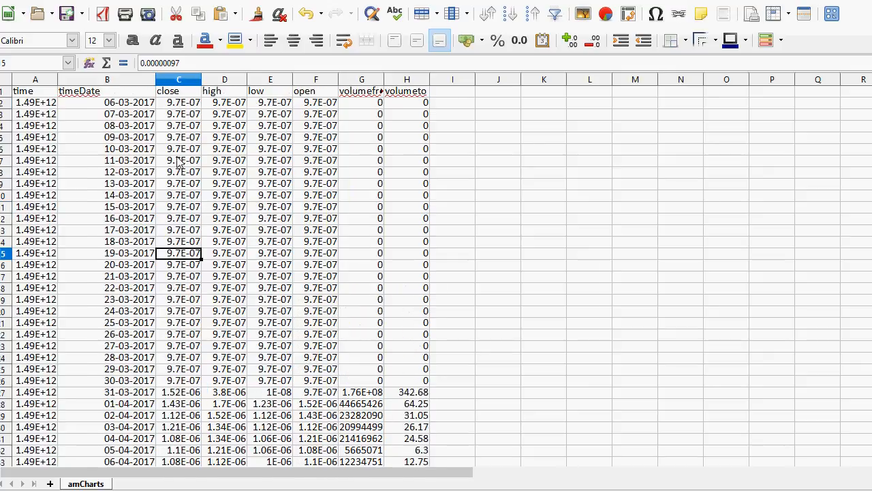
click(177, 150)
scroll(178, 177, down, 5)
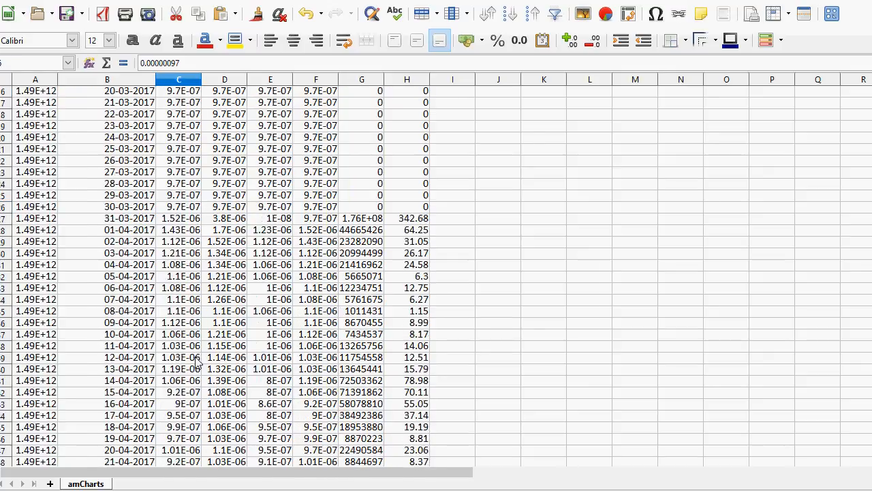
click(195, 357)
scroll(184, 416, down, 2)
click(184, 415)
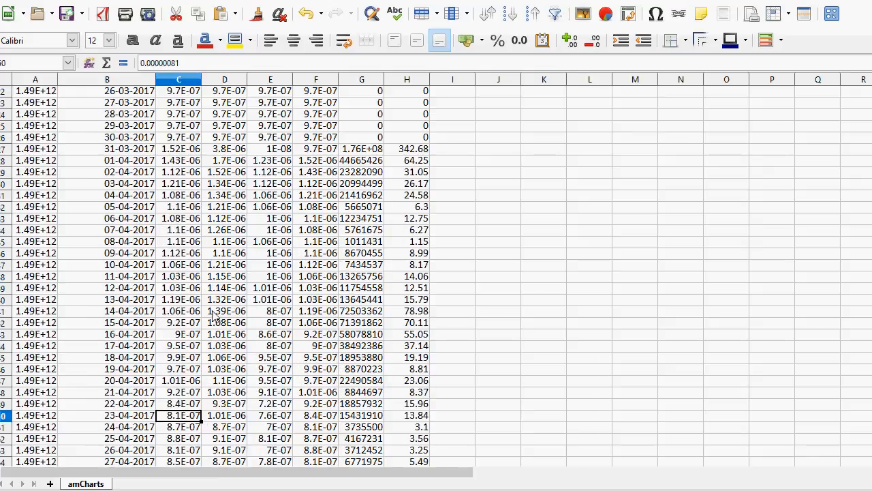
scroll(210, 305, up, 7)
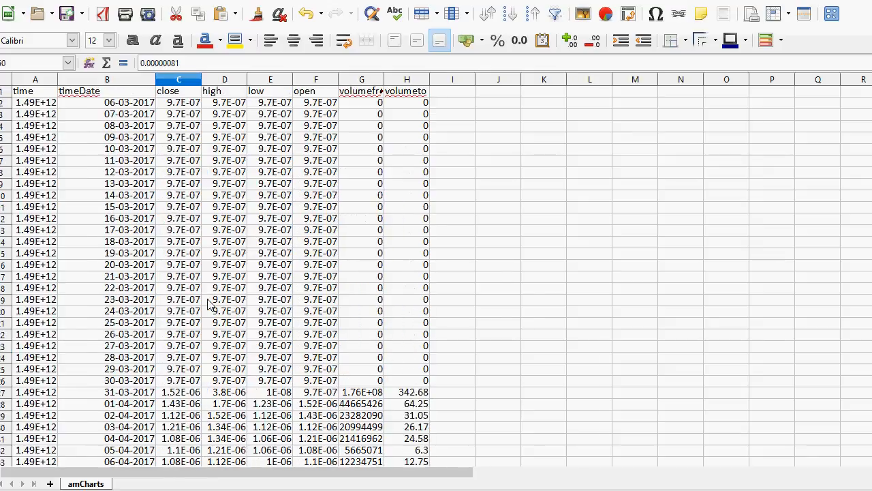
- Copy the timeDate and close data in B2:C408
click(129, 104)
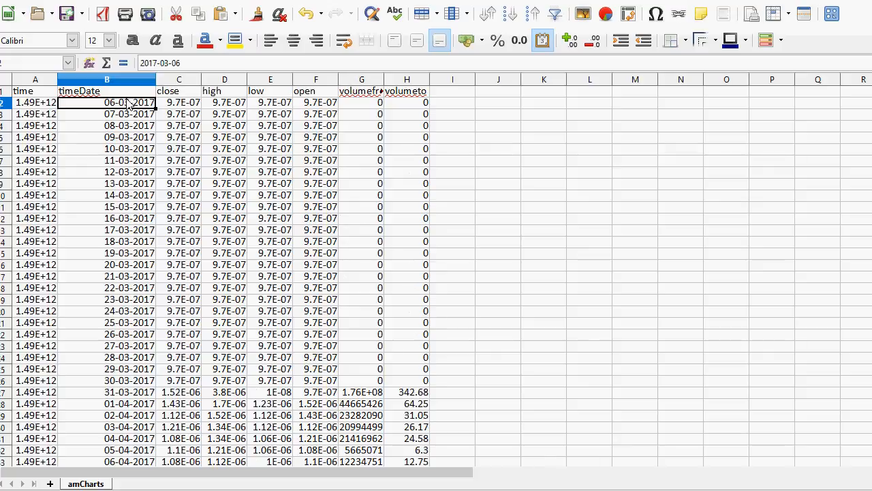
drag(133, 104, 181, 268)
right_click(171, 234)
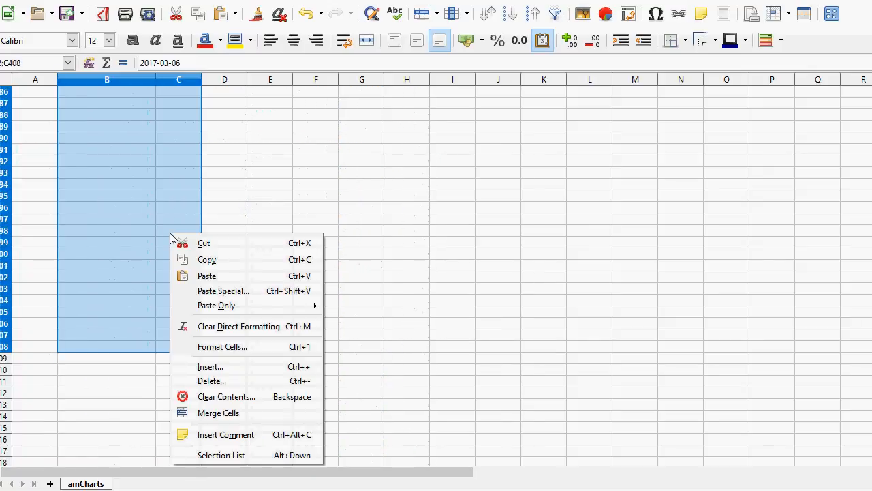
click(216, 260)
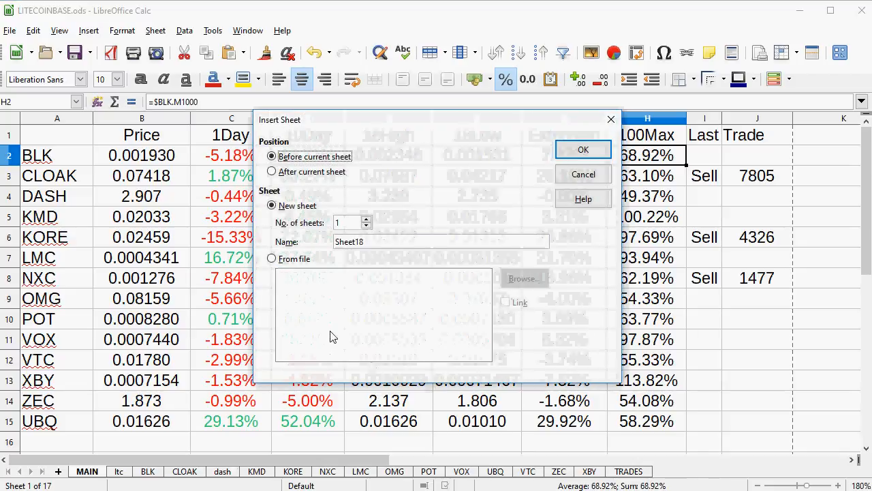
- Insert a new sheet named COVAL in LITECOINBASE.ods and place it between the CLOAK and dash sheets
double_click(386, 239)
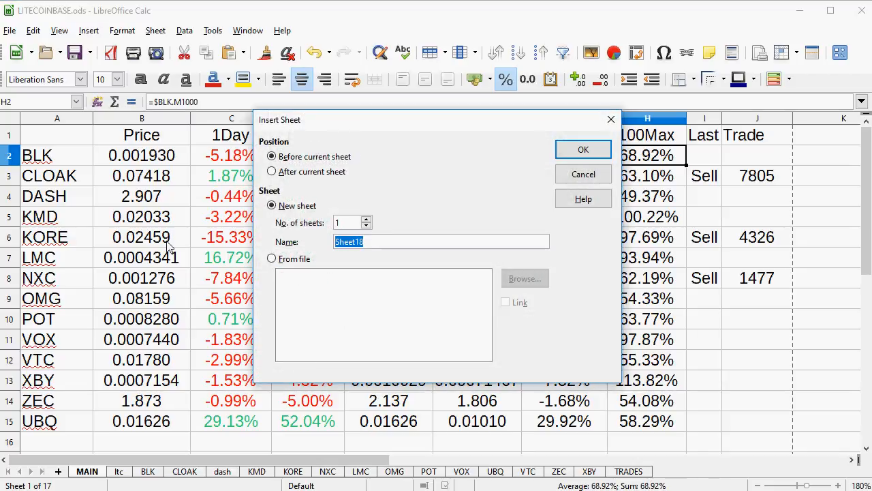
text(COVAL)
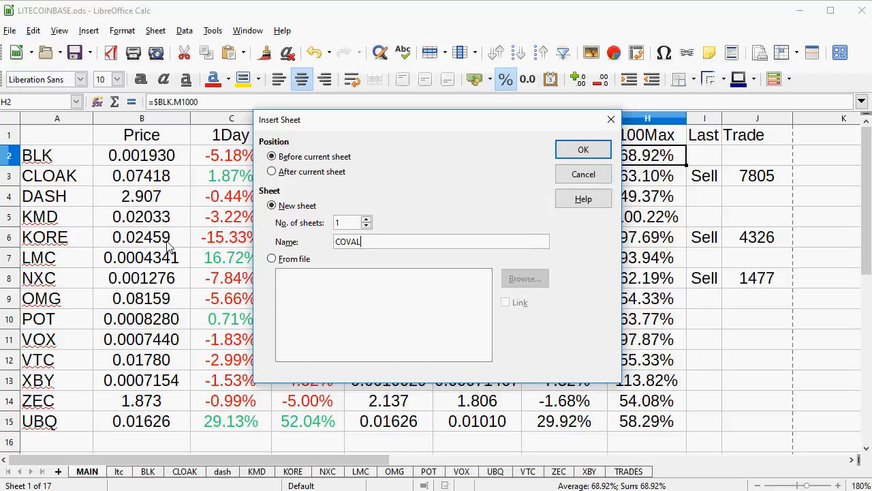
key(Return)
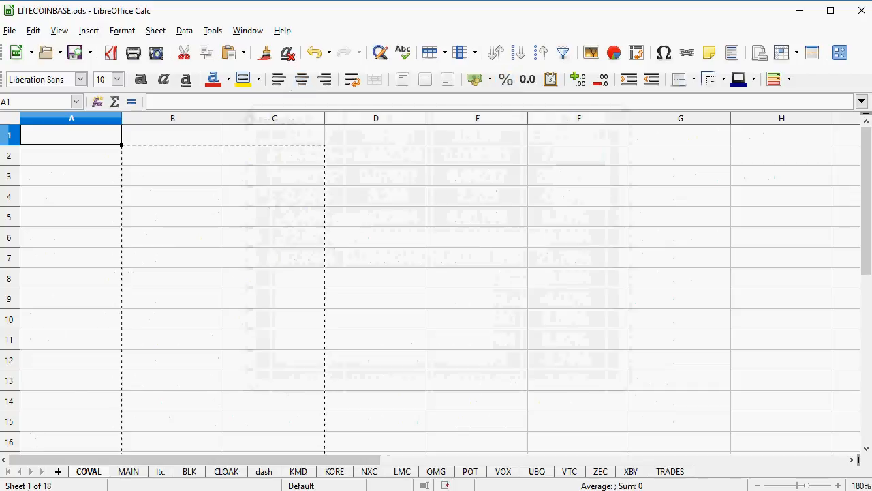
drag(92, 475, 258, 480)
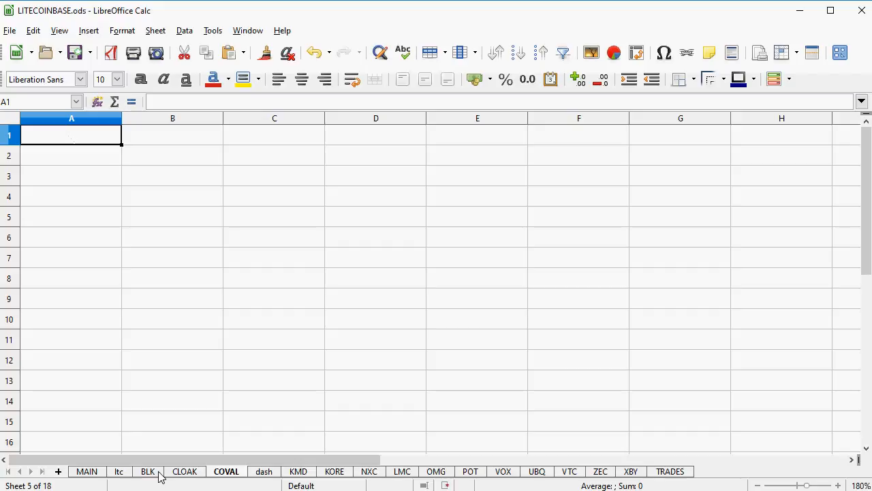
- Find the row dated 06-03-2017 on the dash sheet, matching the first date of the copied price data
click(262, 473)
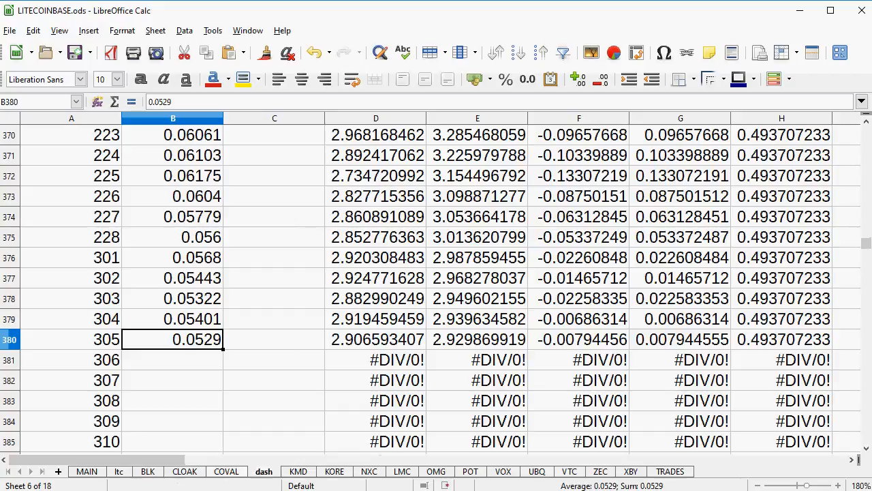
drag(866, 243, 865, 129)
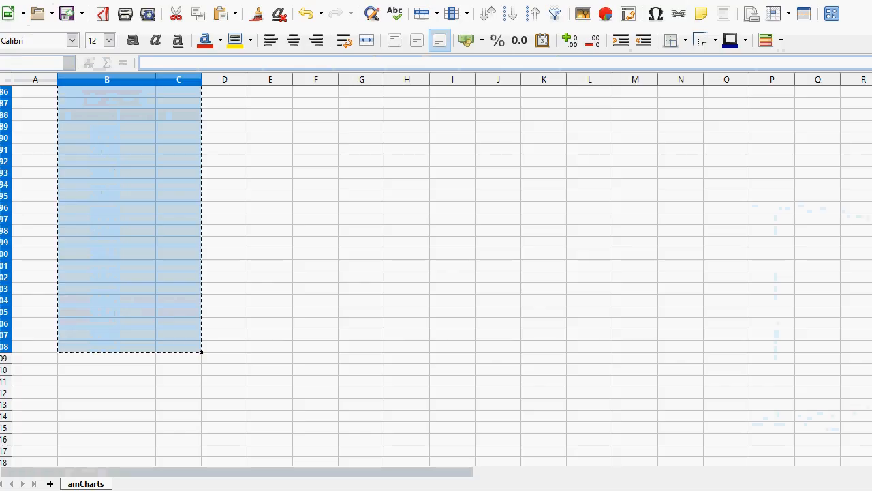
scroll(330, 387, up, 20)
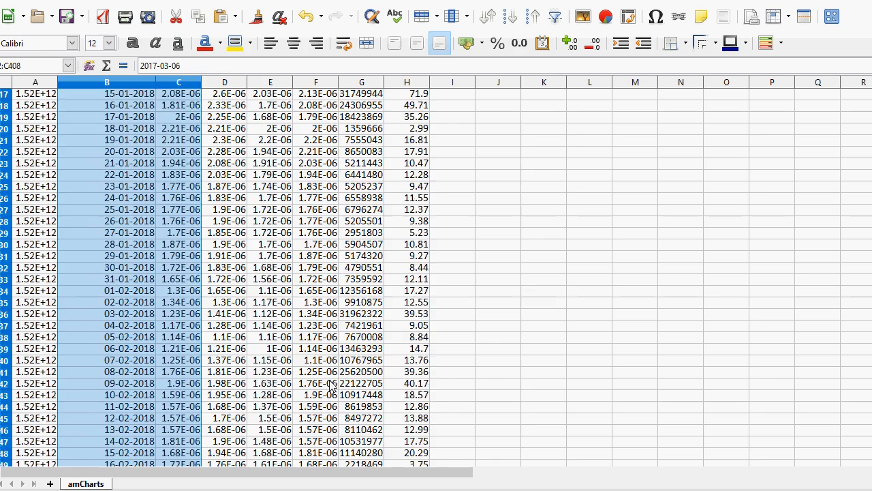
scroll(331, 386, up, 20)
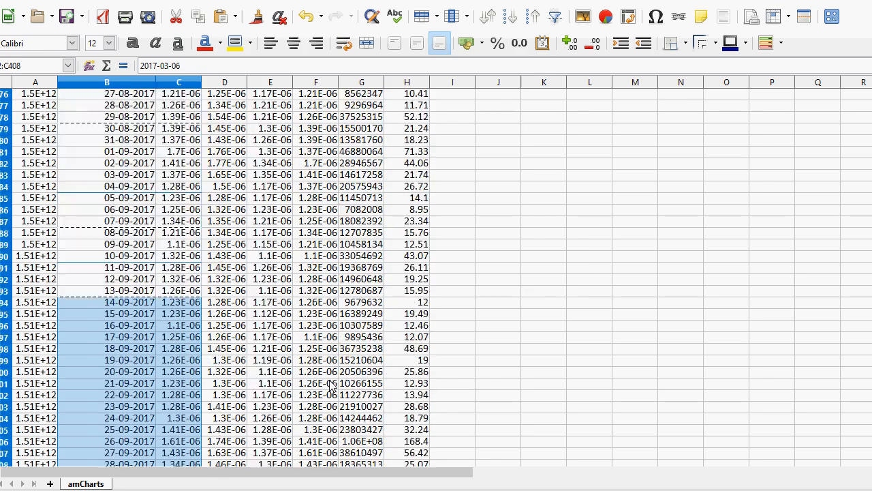
scroll(330, 385, up, 20)
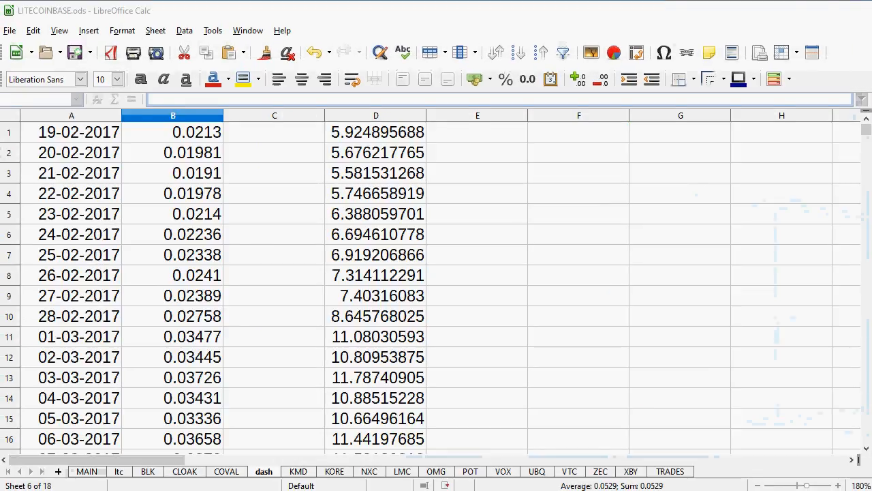
scroll(194, 265, down, 1)
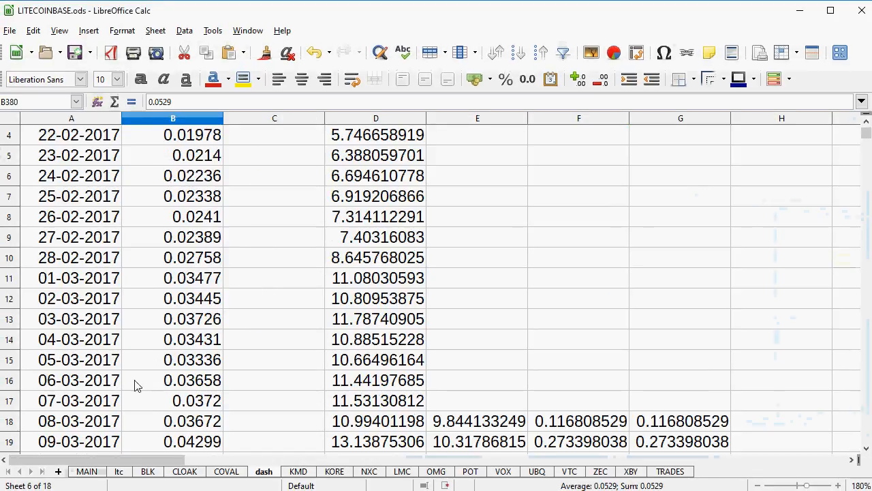
click(89, 383)
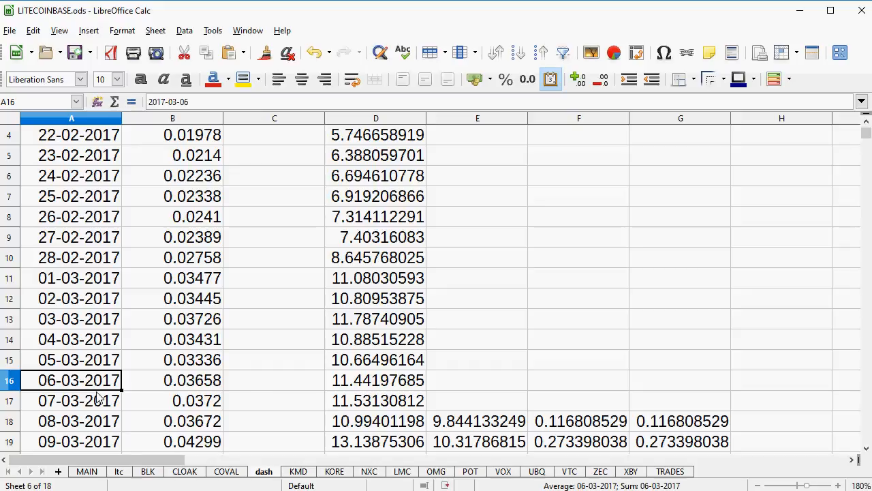
- Paste the copied dates and closing prices into the COVAL sheet starting at A16, and check the pasted rows
click(225, 474)
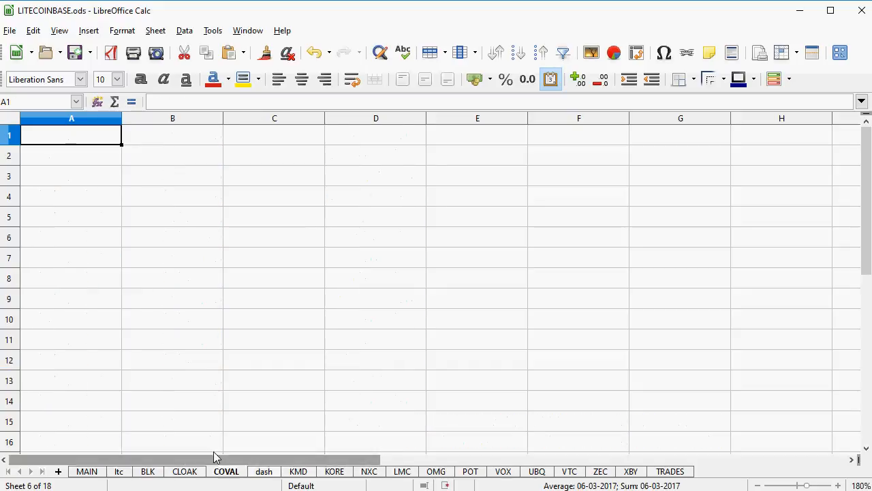
scroll(73, 335, down, 2)
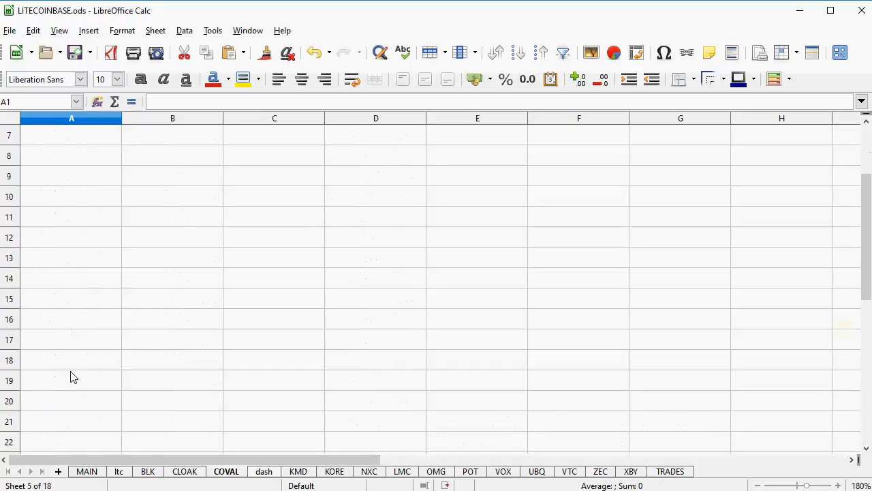
click(48, 325)
right_click(49, 323)
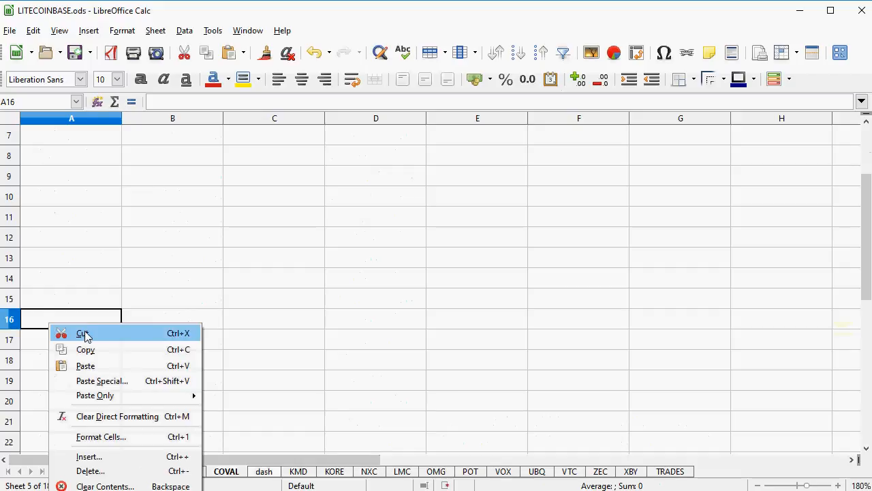
click(85, 366)
scroll(150, 317, down, 6)
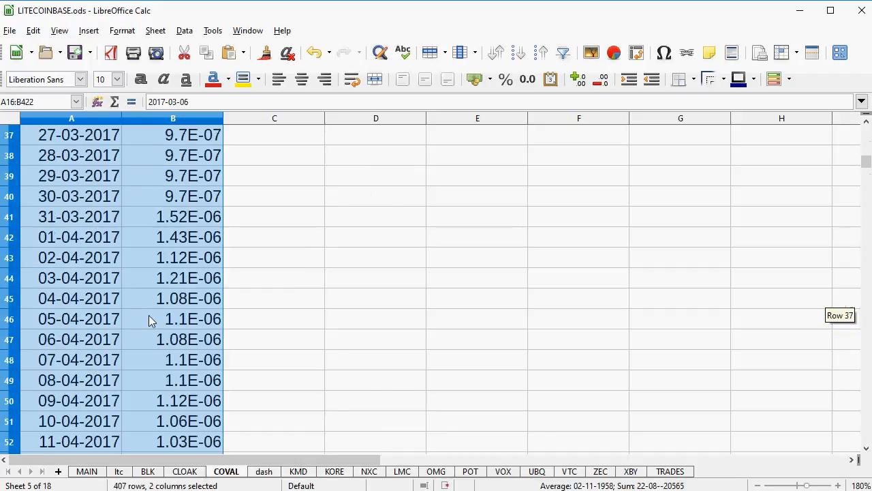
scroll(195, 318, up, 9)
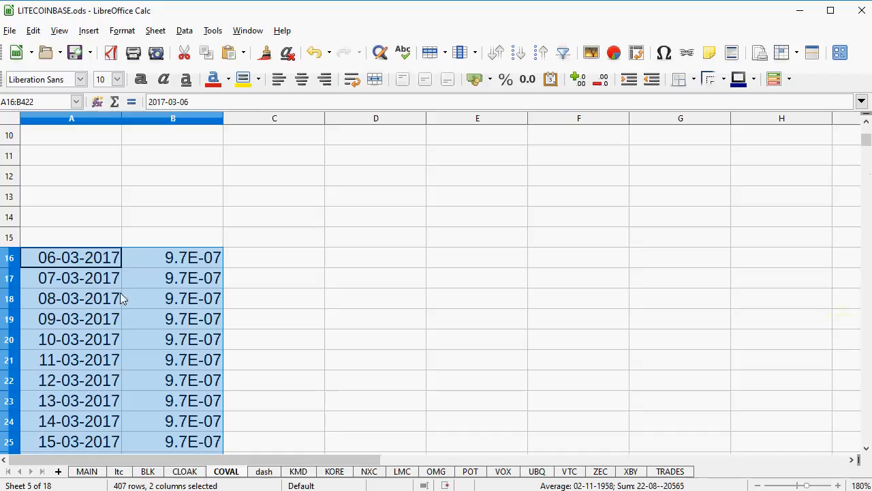
click(115, 261)
click(154, 263)
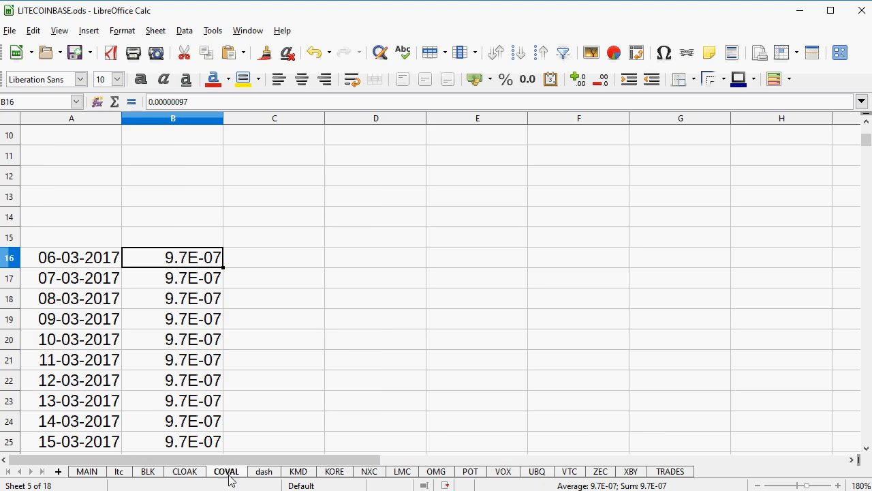
- On the dash sheet, review the calculated columns beside the dates and inspect the litecoin price ratio formula in D37
click(265, 476)
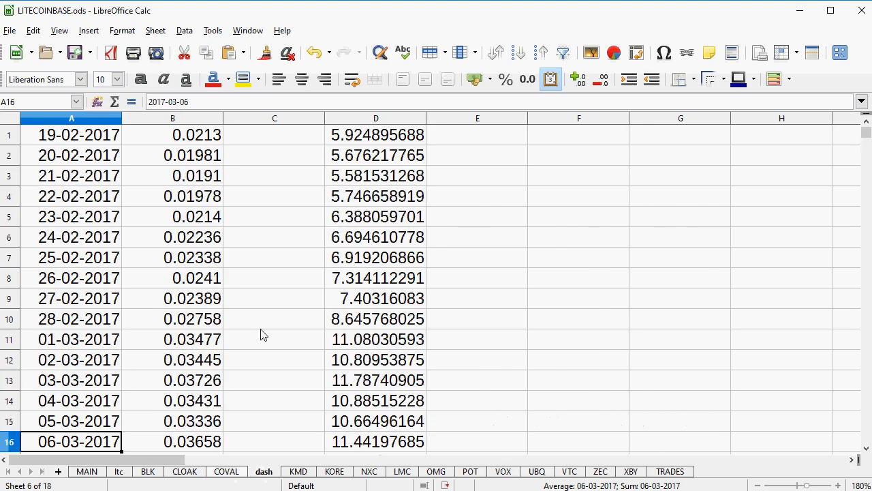
scroll(264, 335, down, 17)
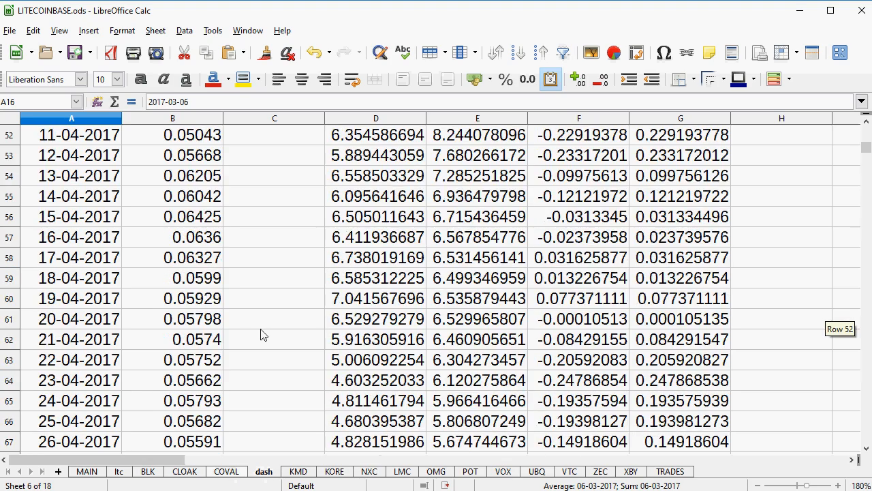
scroll(264, 334, up, 6)
scroll(264, 334, up, 10)
scroll(264, 335, down, 5)
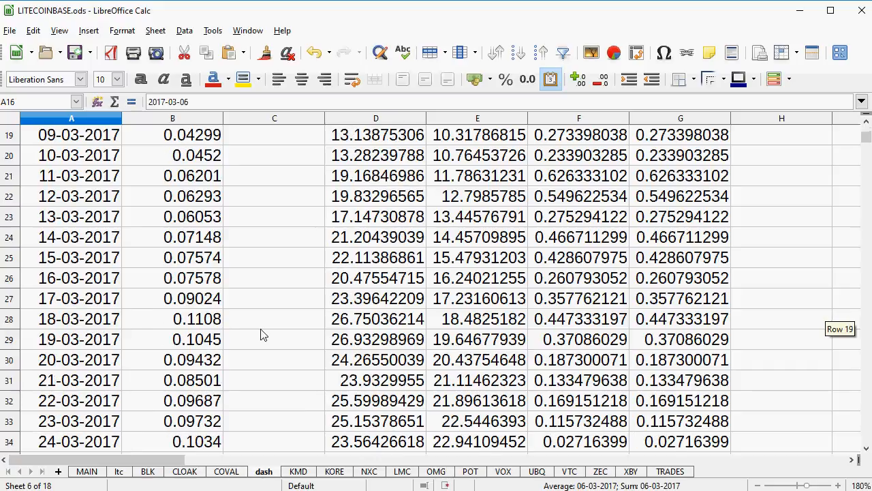
scroll(265, 334, down, 2)
click(355, 379)
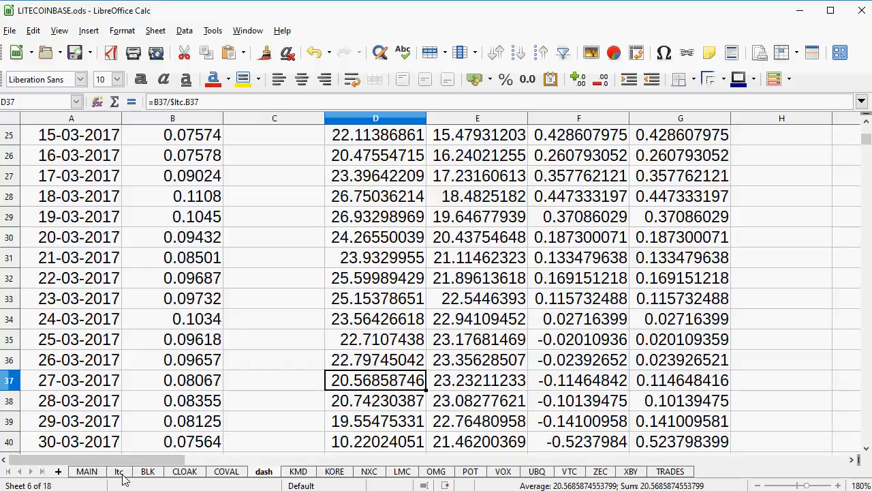
- Inspect the 18-day weighted average formula in E37, the deviation formula in F38 and the IF formula in G38
click(477, 380)
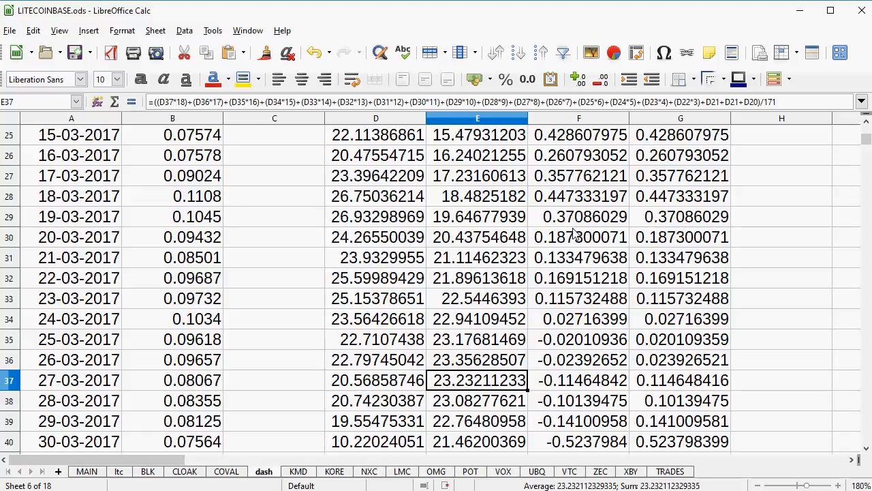
triple_click(150, 101)
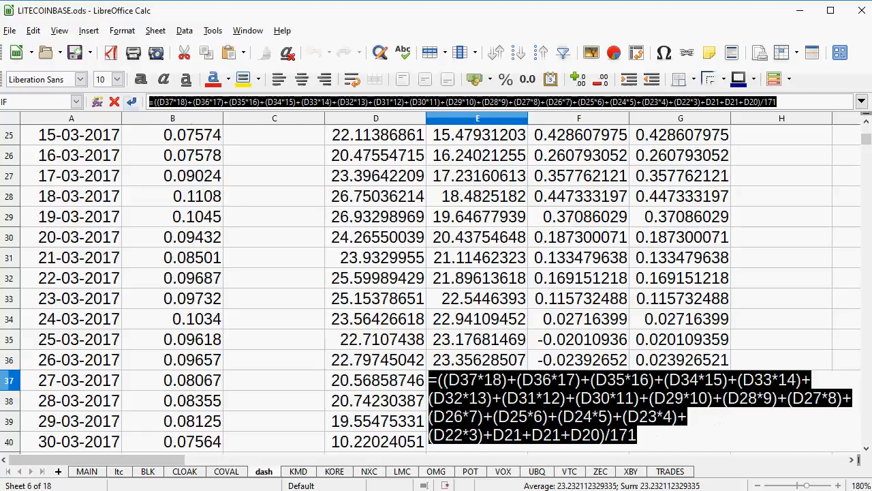
scroll(648, 213, down, 1)
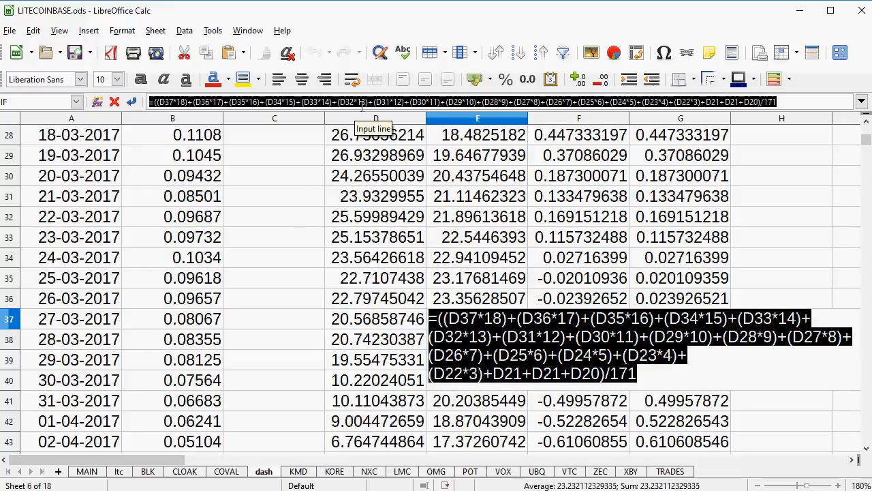
key(Return)
key(Right)
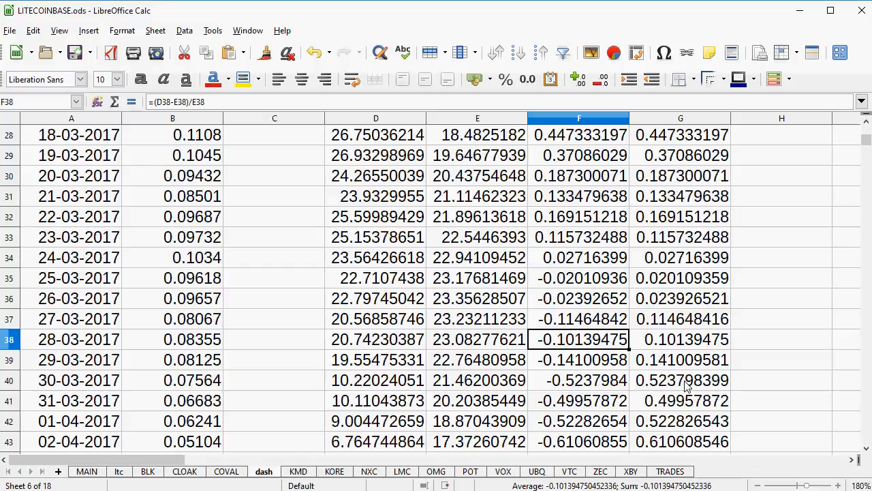
click(660, 338)
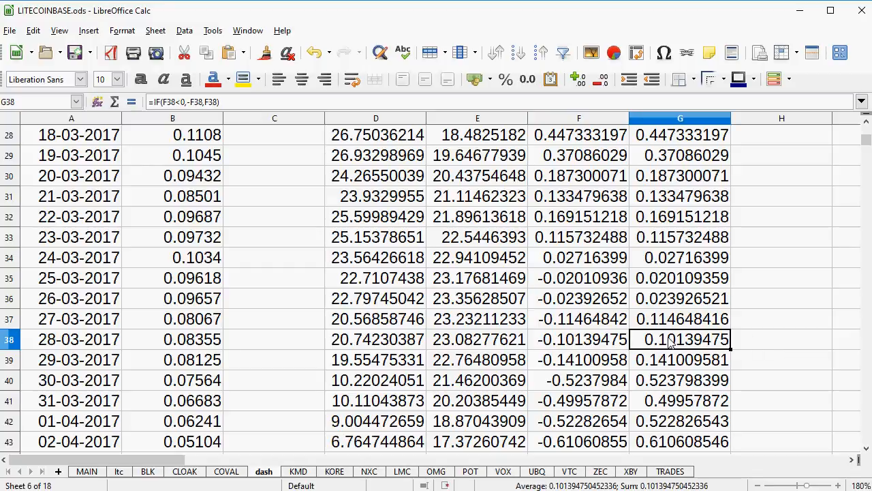
- Examine the dash calculations down to row 361, including where column H and columns J to Q begin
mouse_move(126, 461)
mouse_down()
mouse_move(146, 462)
mouse_move(118, 463)
mouse_up()
scroll(295, 364, down, 20)
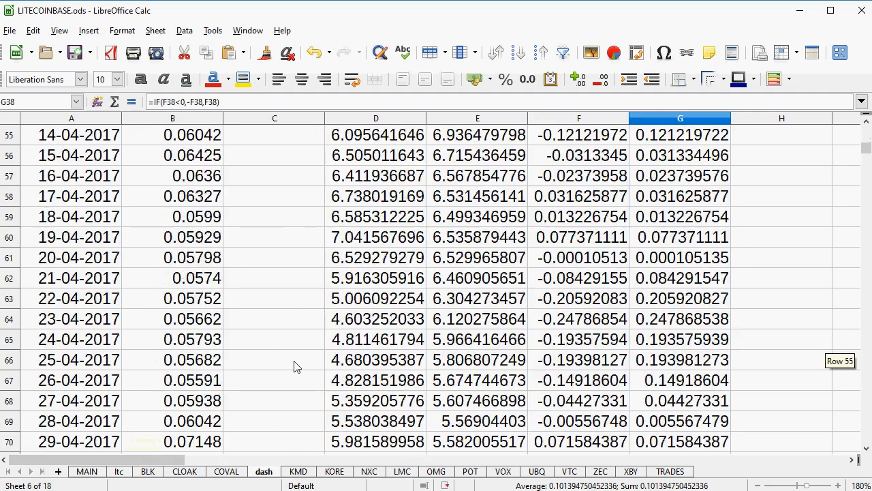
scroll(295, 366, down, 20)
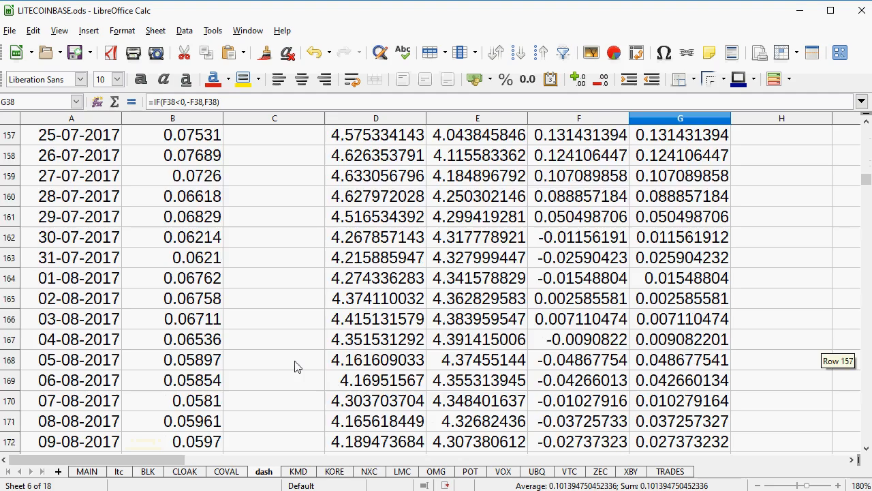
scroll(296, 366, down, 4)
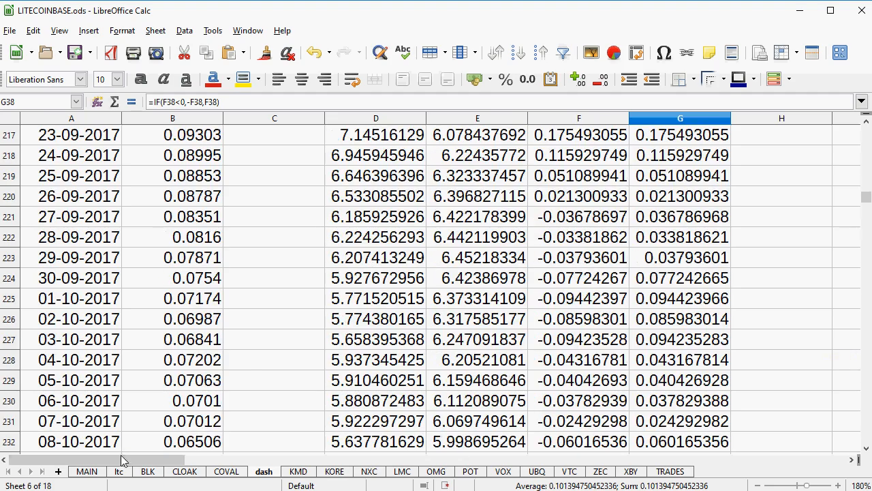
drag(125, 461, 165, 460)
scroll(341, 401, down, 20)
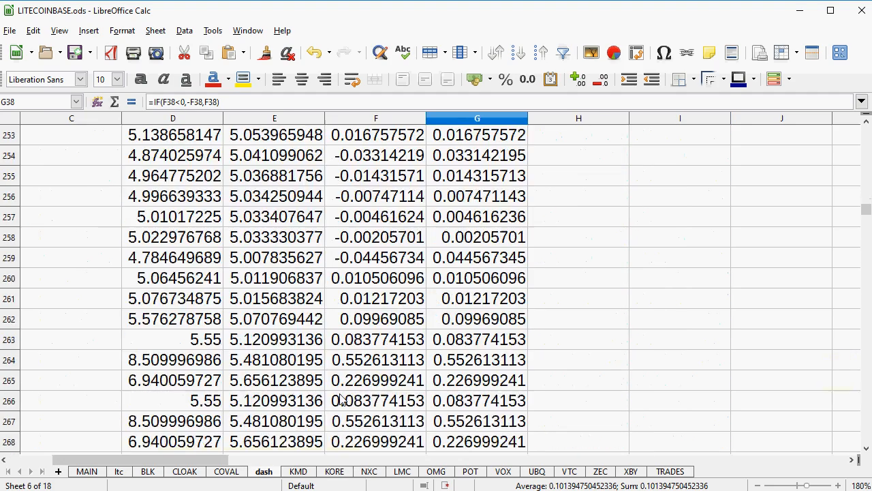
scroll(340, 400, down, 17)
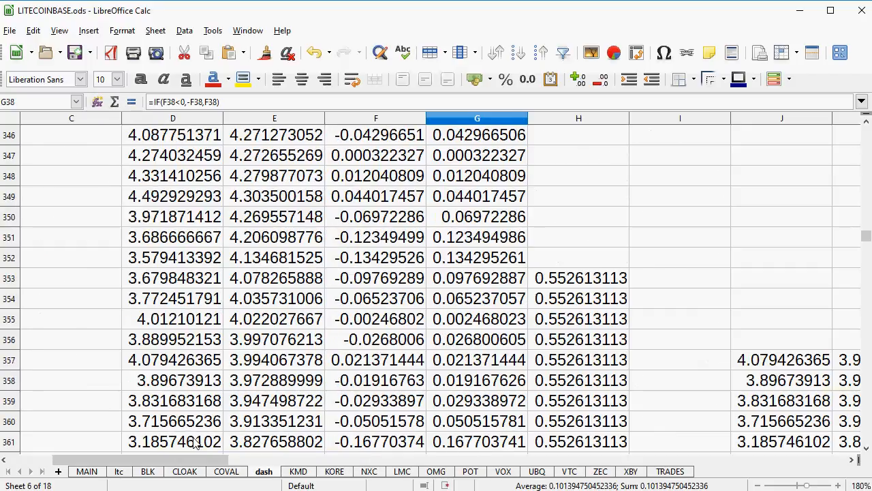
drag(75, 455, 252, 443)
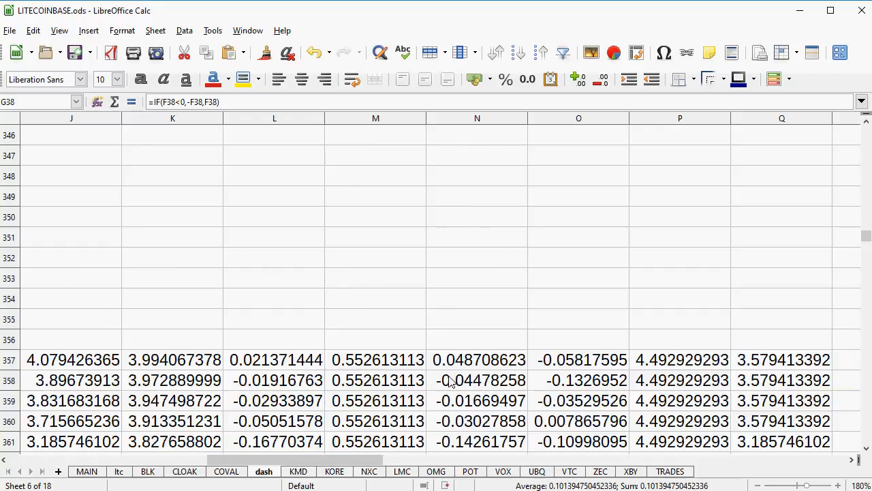
- Inspect the IF formula in J357, compare it with the price and ratio in row 357, and open the MAIN sheet
click(665, 342)
click(448, 346)
click(275, 322)
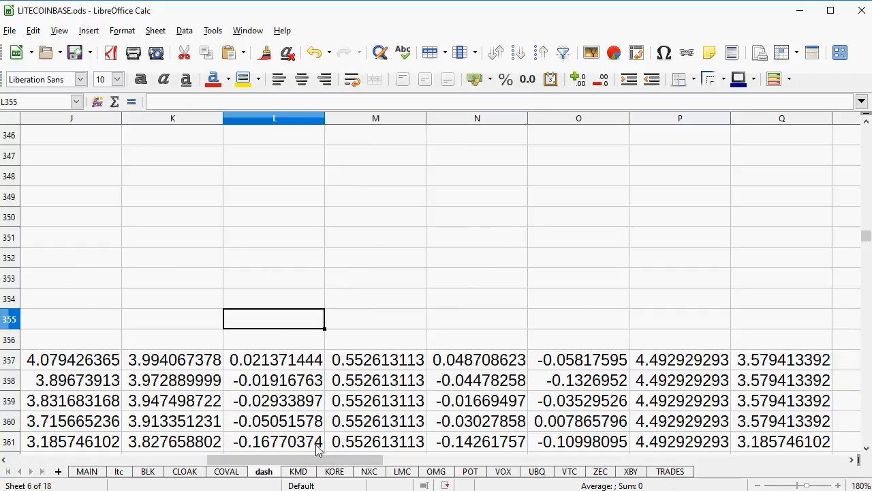
drag(300, 460, 236, 460)
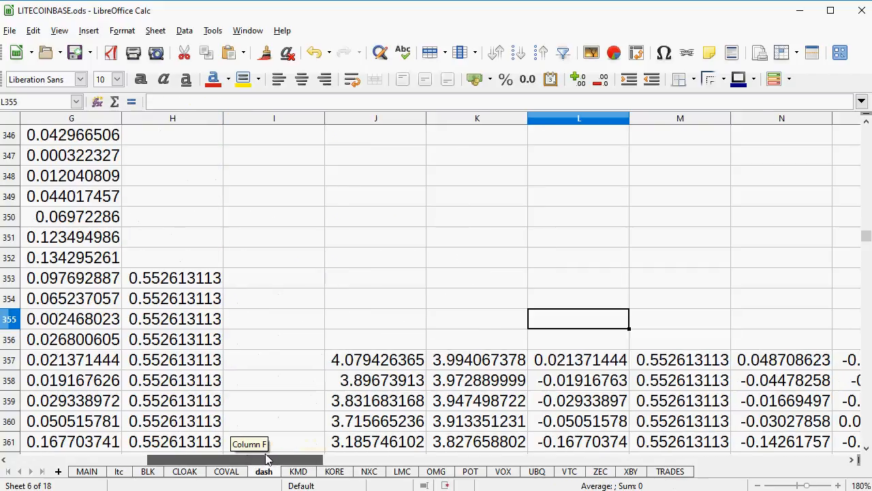
click(345, 385)
click(363, 366)
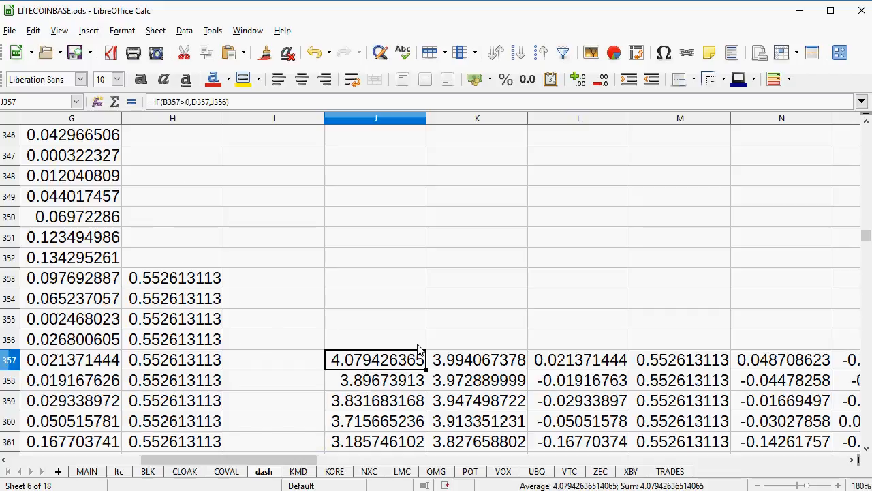
scroll(388, 338, down, 2)
drag(300, 463, 109, 462)
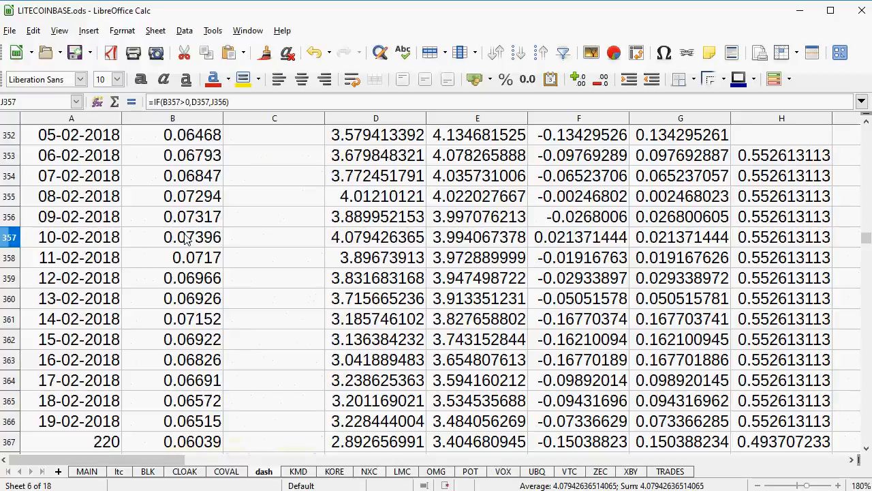
drag(159, 461, 313, 471)
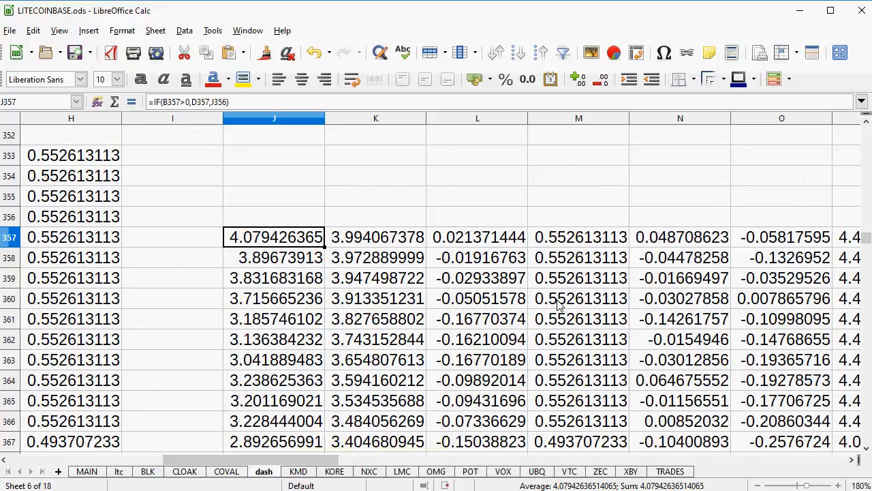
drag(205, 458, 138, 402)
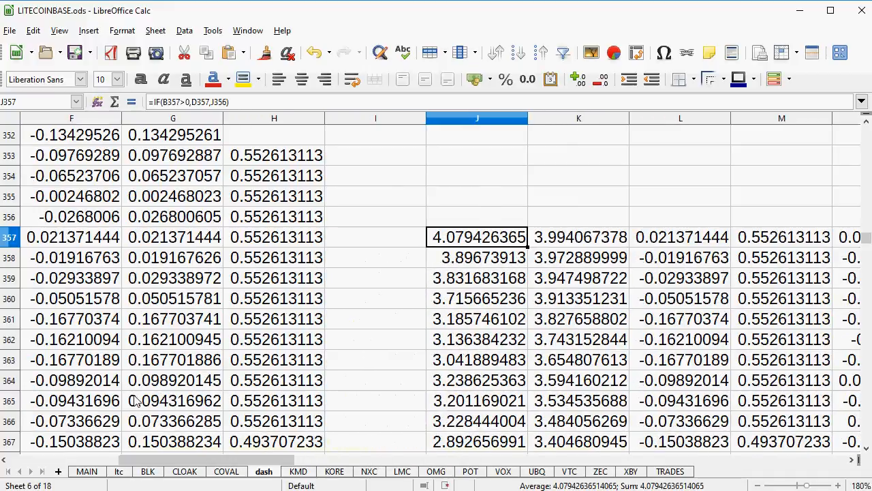
click(86, 470)
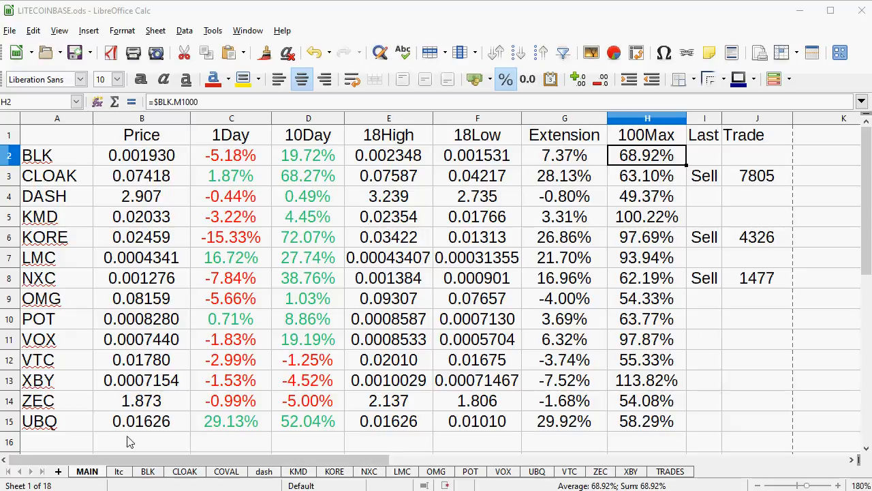
- On the ltc sheet, examine the litecoin price column and the next daily entry cell B381
click(119, 472)
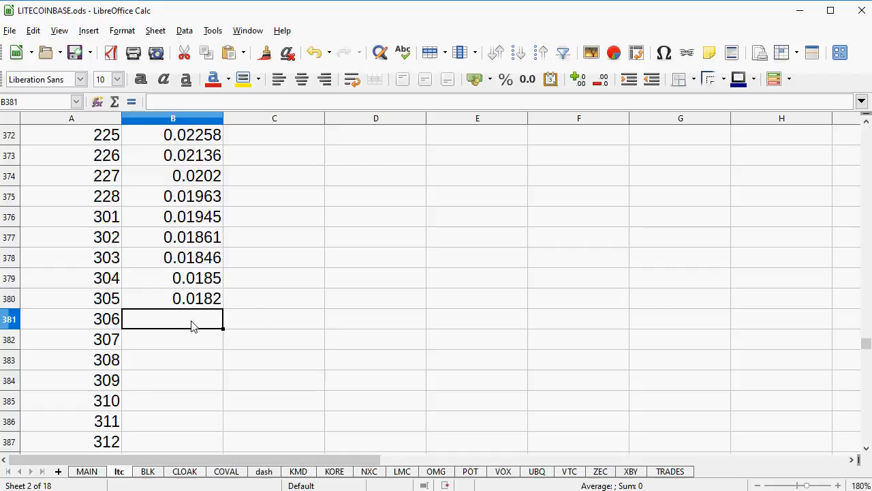
click(270, 326)
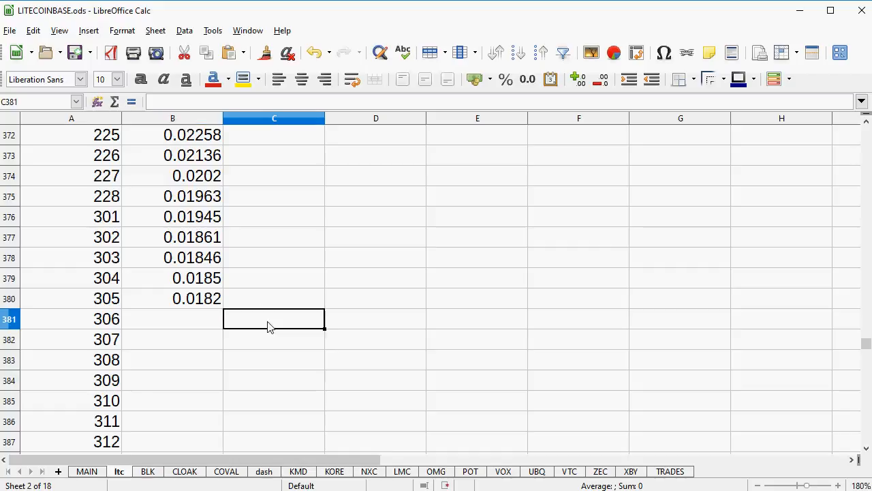
click(205, 319)
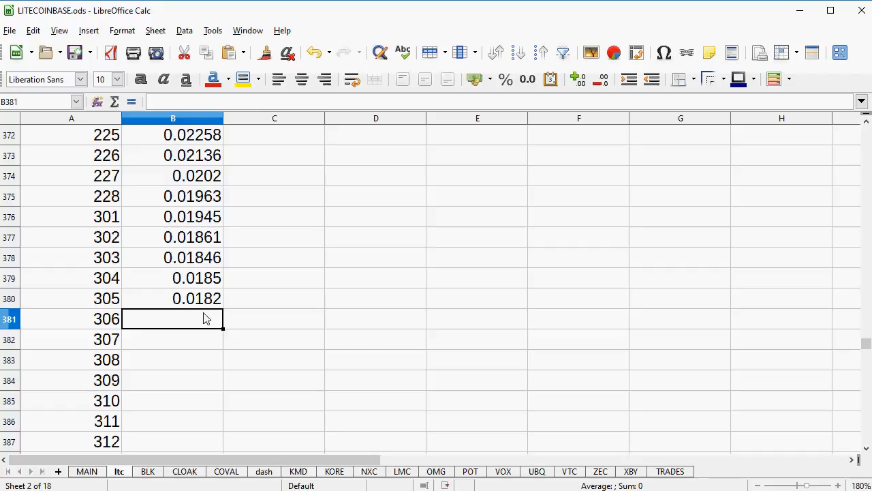
scroll(186, 308, up, 5)
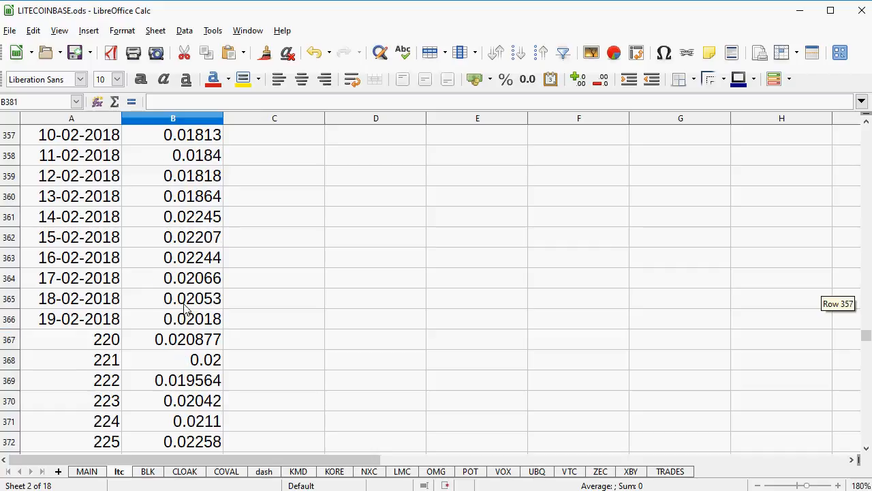
scroll(185, 308, down, 5)
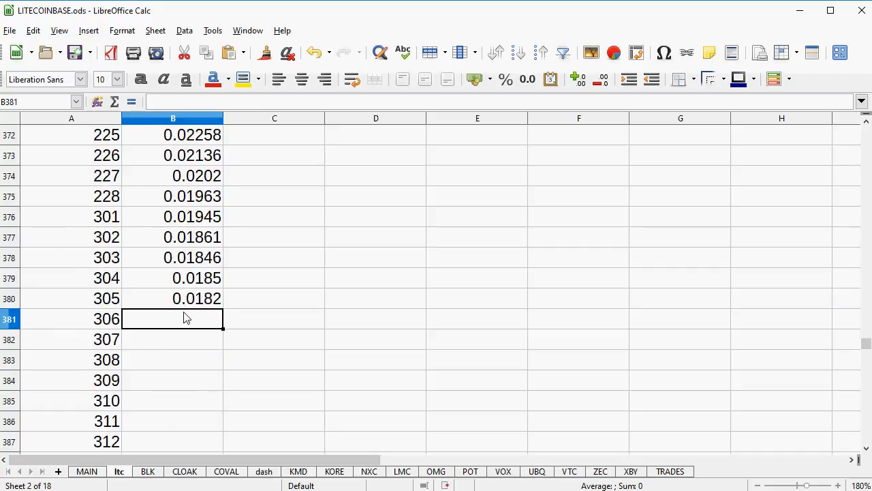
- Check the next daily price entry cells: C381 on the BLK sheet and B381 on the CLOAK sheet
click(148, 472)
scroll(163, 442, down, 2)
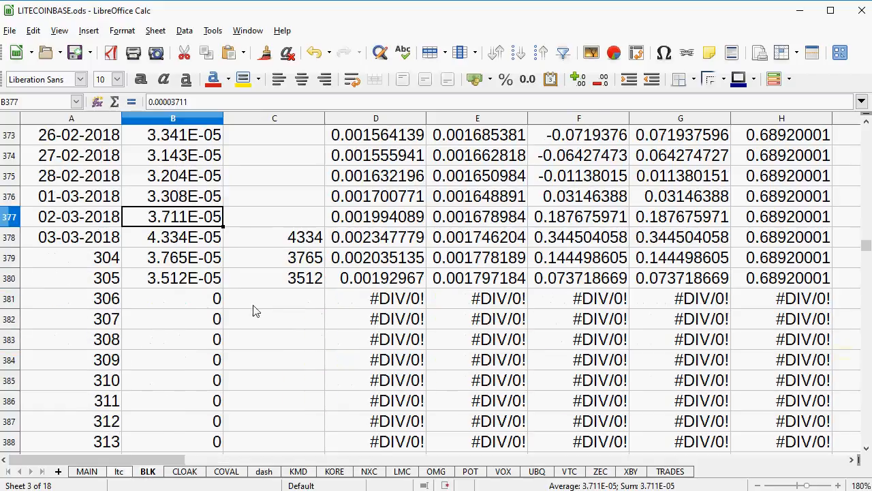
click(263, 307)
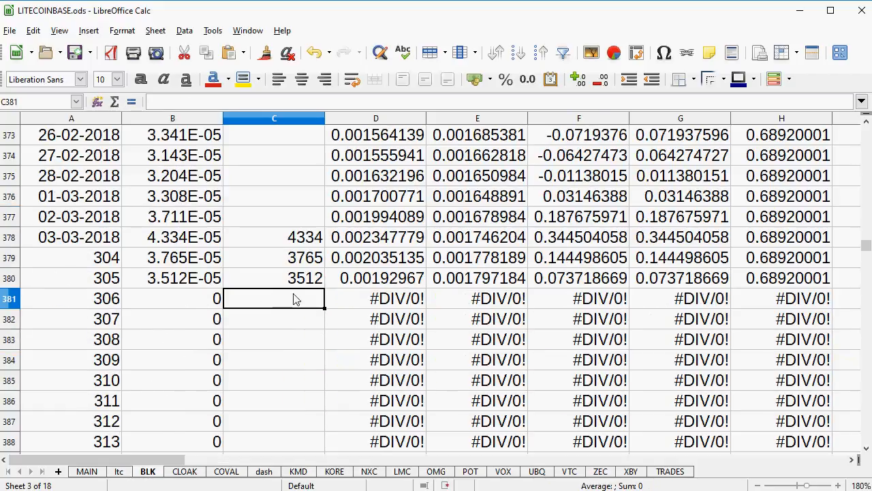
click(183, 471)
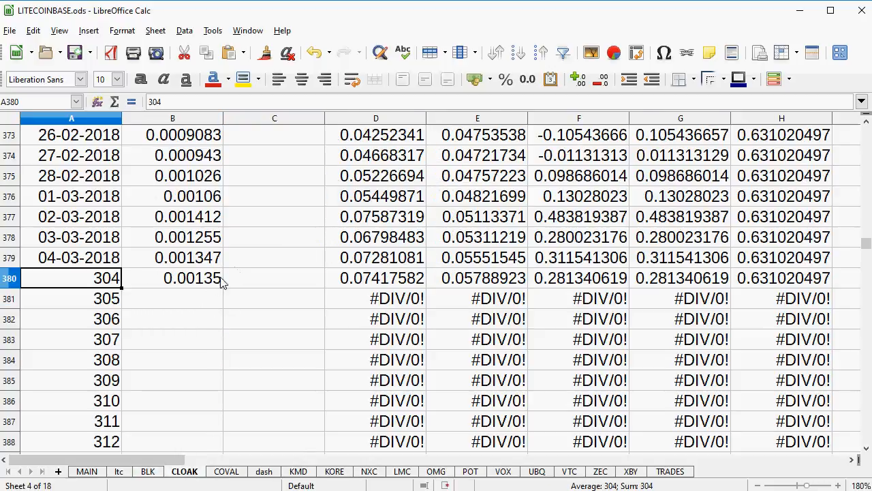
click(184, 306)
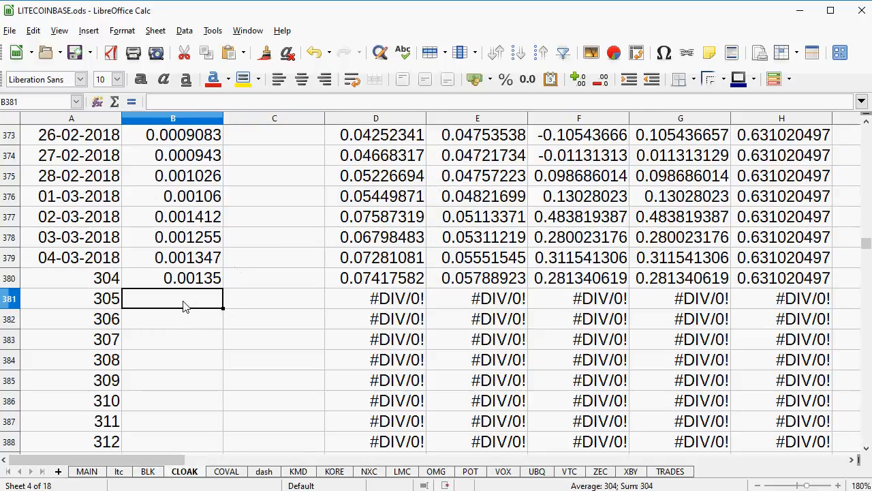
- On the KMD sheet, examine the price entry cell B381 and inspect the litecoin ratio formula in D381 and the IF formula in G381
click(225, 471)
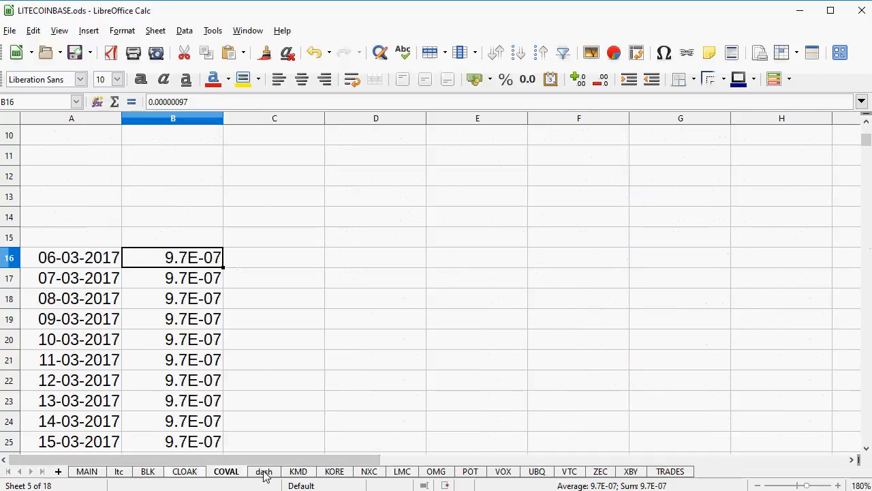
click(264, 471)
click(304, 472)
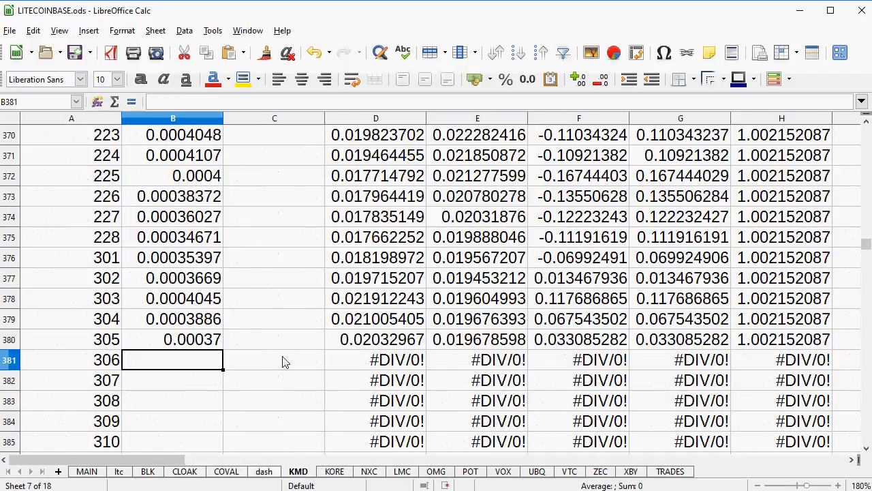
click(183, 399)
click(181, 364)
click(379, 363)
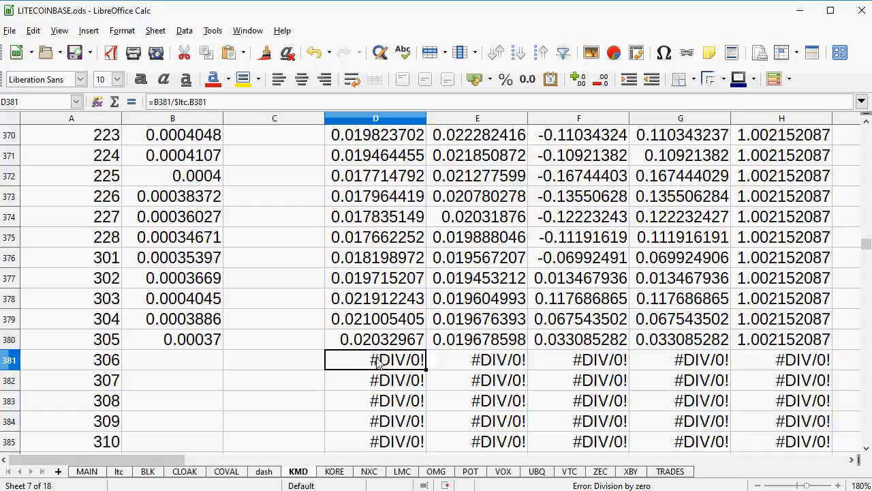
click(190, 365)
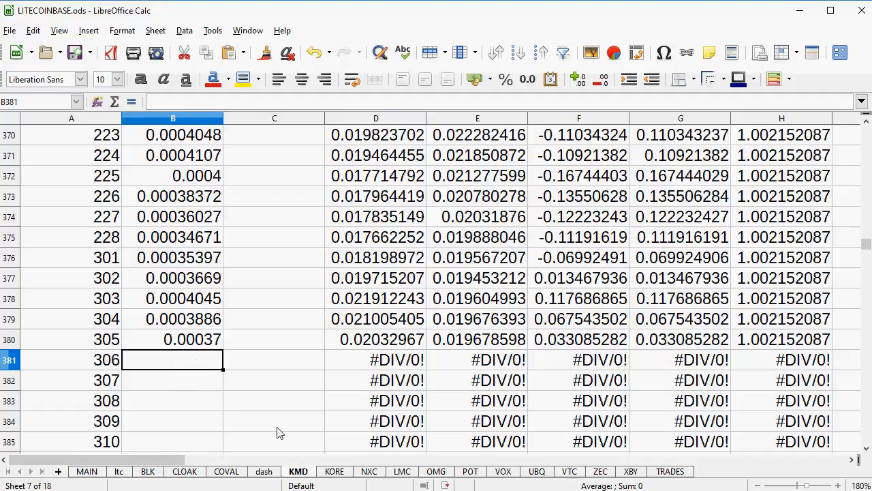
click(570, 373)
click(669, 369)
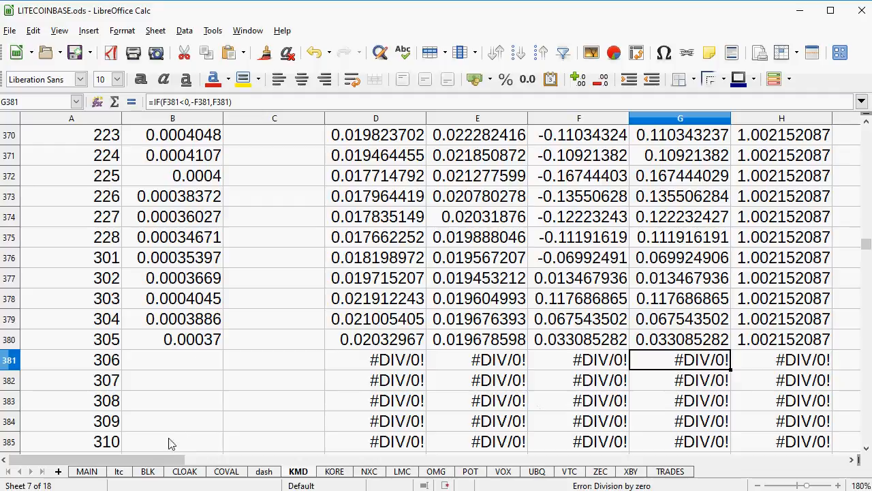
- Move the BLK sheet between dash and KMD, and inspect its IF formula in J381
drag(148, 471, 240, 470)
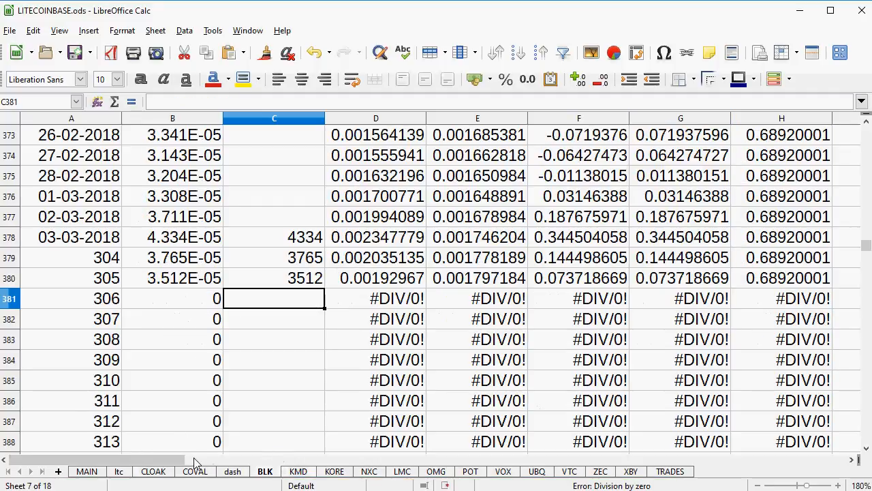
drag(143, 461, 318, 461)
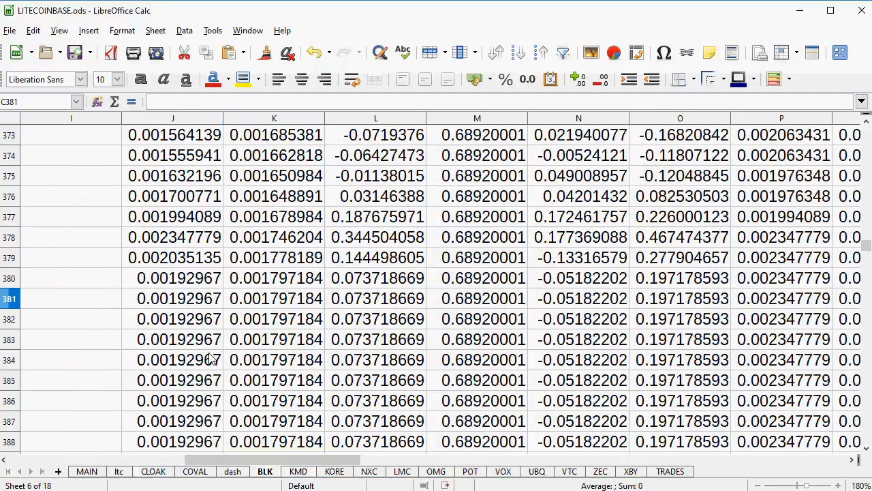
click(187, 300)
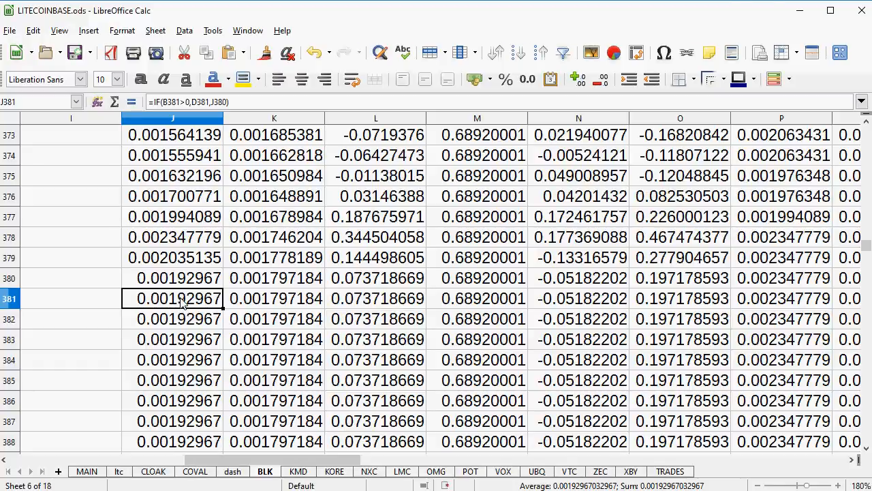
drag(244, 461, 29, 471)
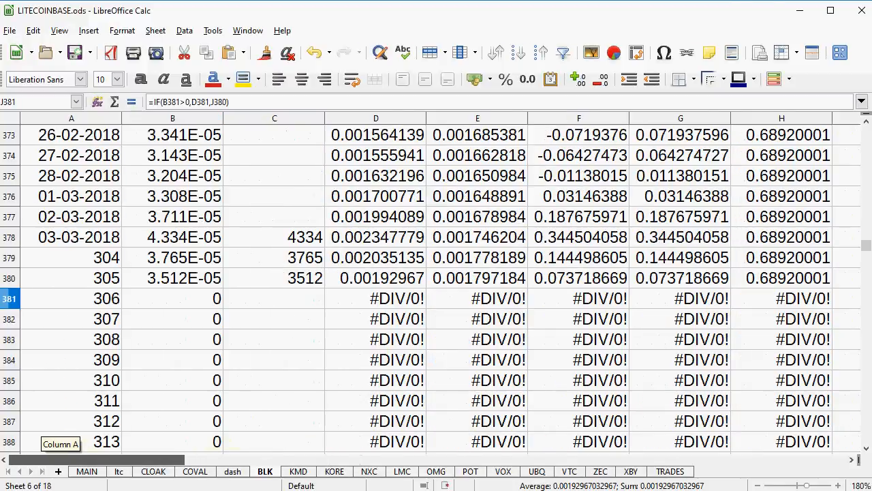
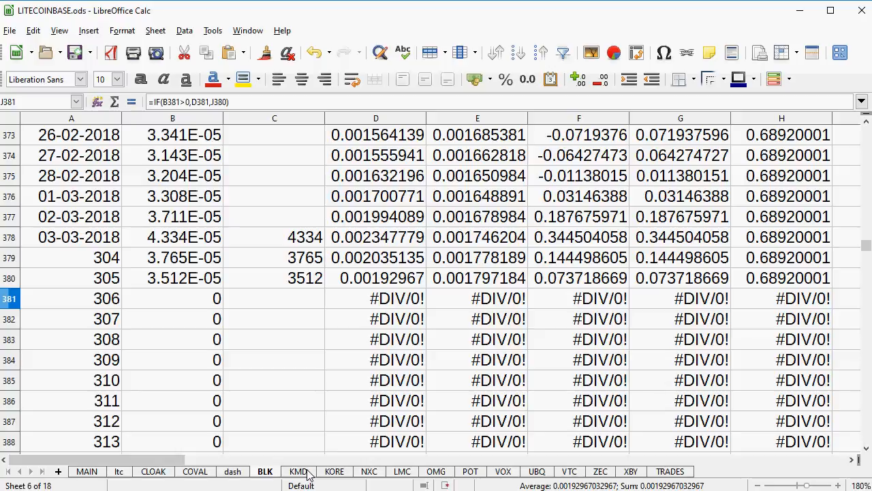
- Compare the latest filled and unfilled rows on the KMD and KORE sheets, and go through the NXC and LMC sheets
click(306, 471)
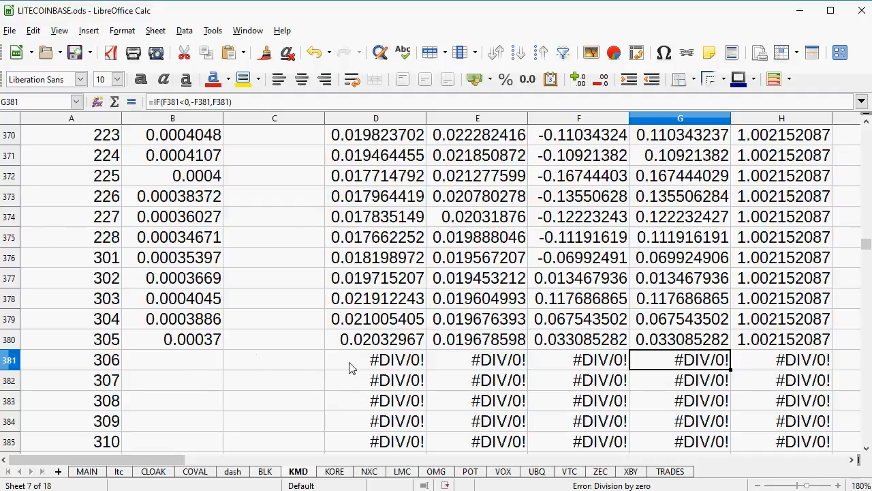
click(334, 471)
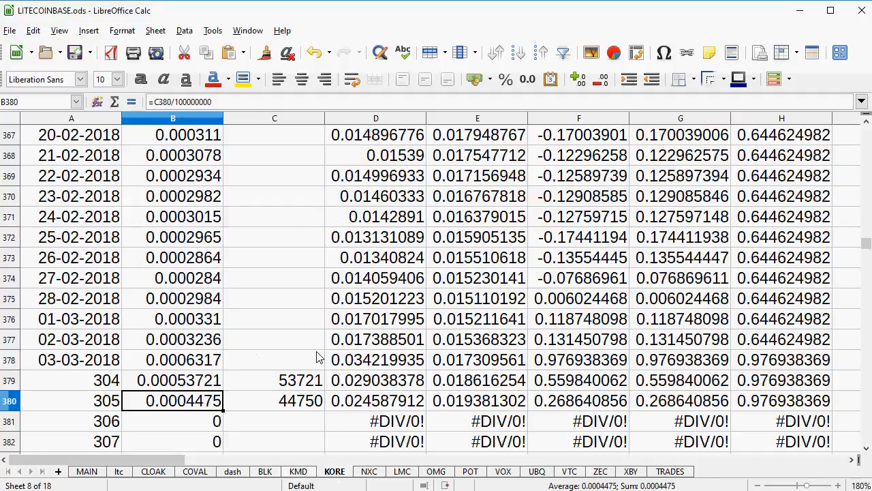
scroll(317, 356, down, 2)
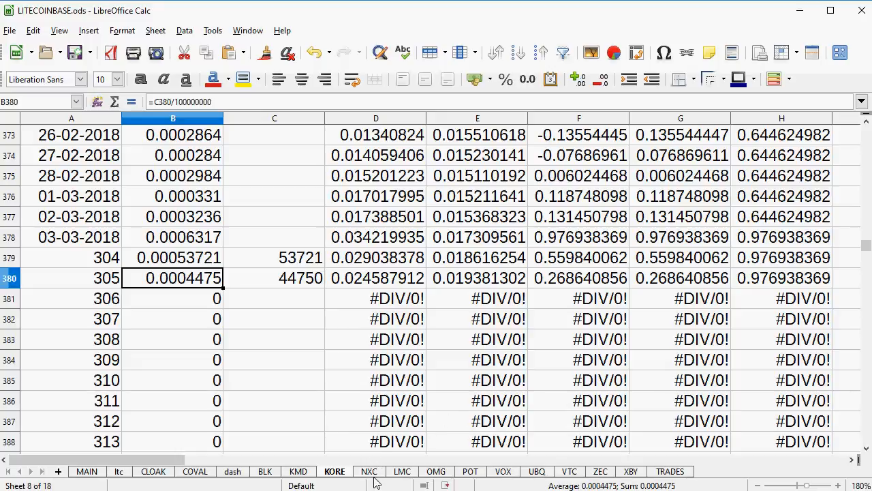
key(ctrl+Page_Down)
click(407, 473)
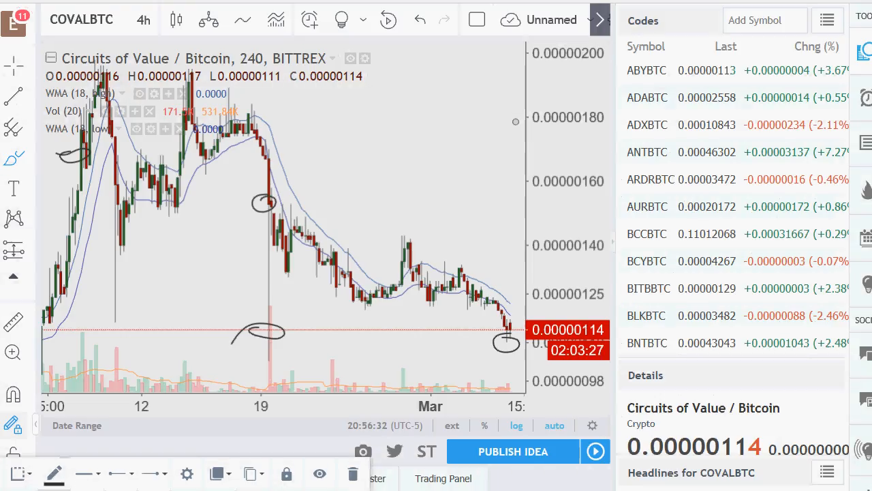
- Find COVALBTC in the TradingView watchlist, and return to the LITECOINBASE workbook in LibreOffice Calc
scroll(696, 109, down, 1)
scroll(696, 109, down, 5)
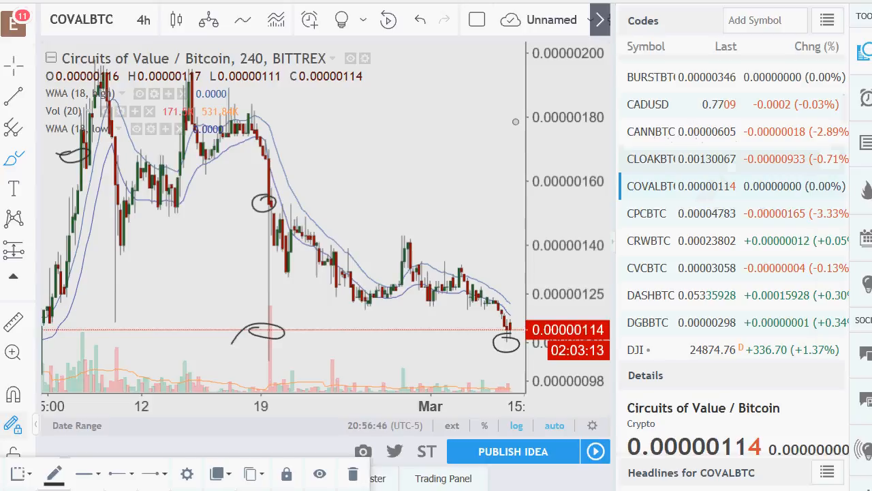
key(alt+Tab)
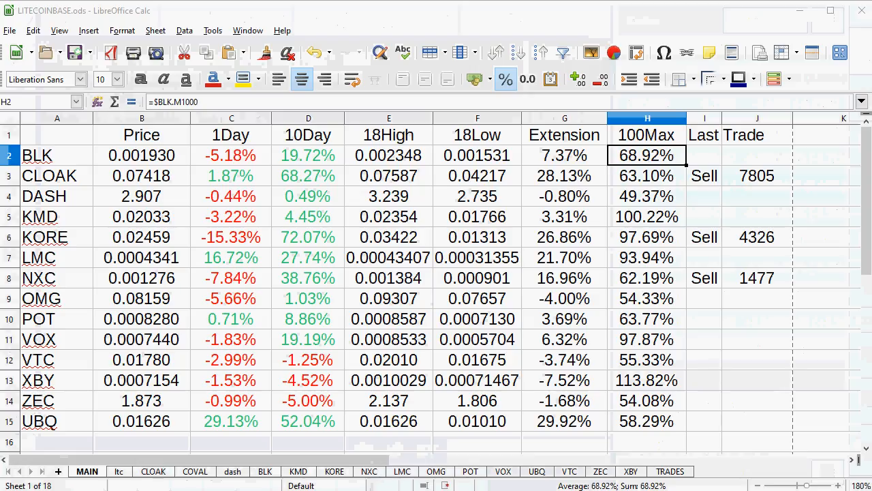
- On the MAIN sheet, add the coin label COVAL in A16 below UBQ
scroll(287, 387, down, 1)
click(79, 387)
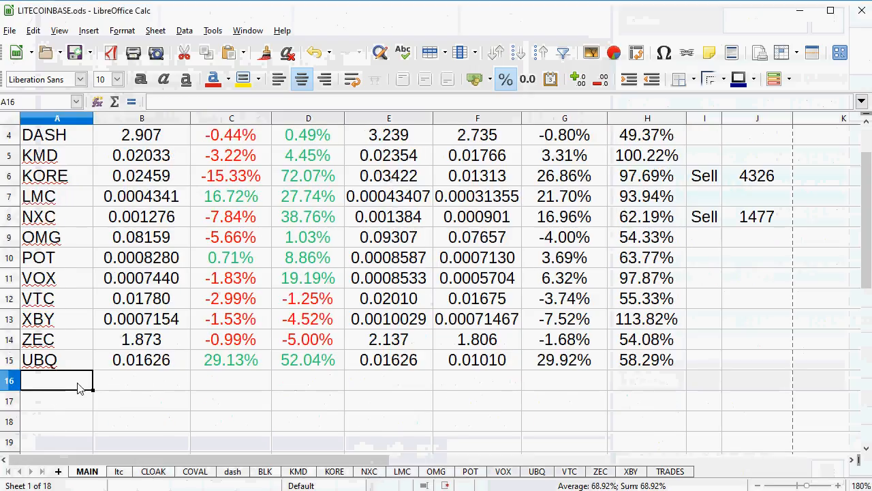
text(CO)
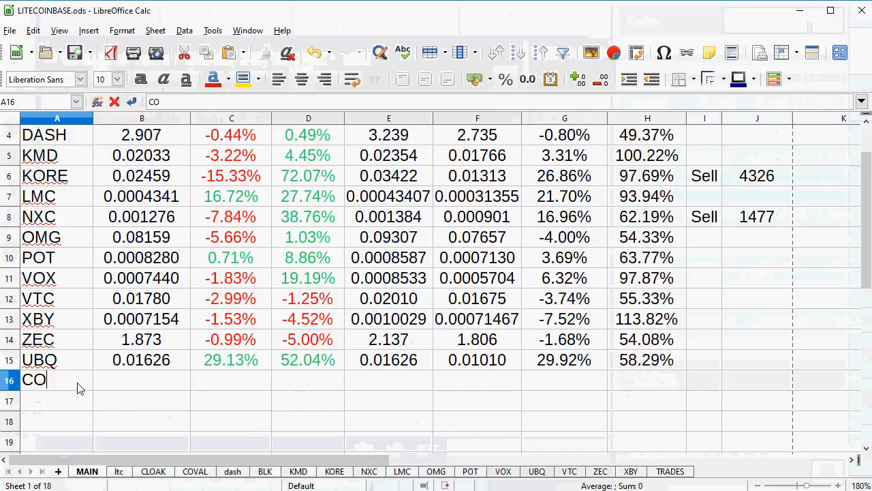
text(VAL)
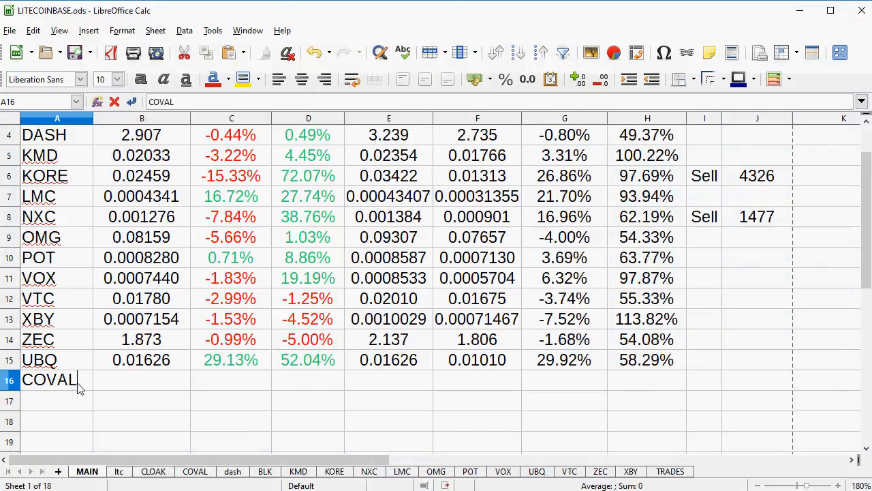
key(Tab)
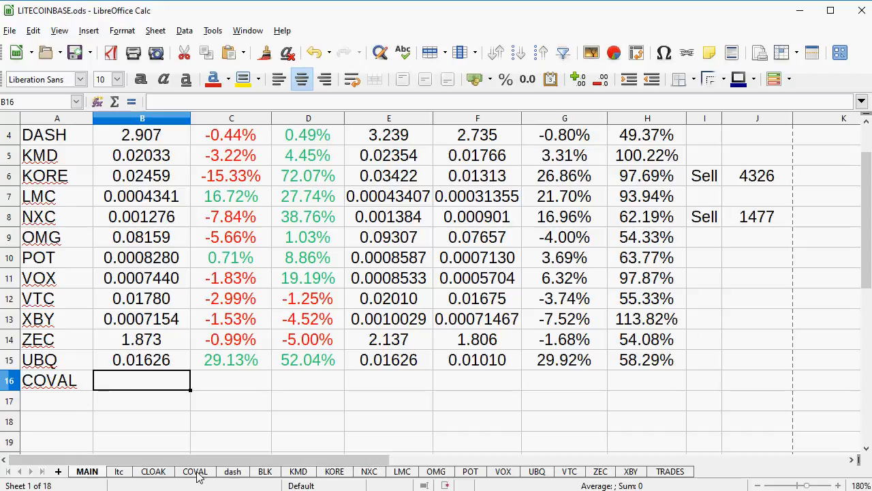
click(139, 362)
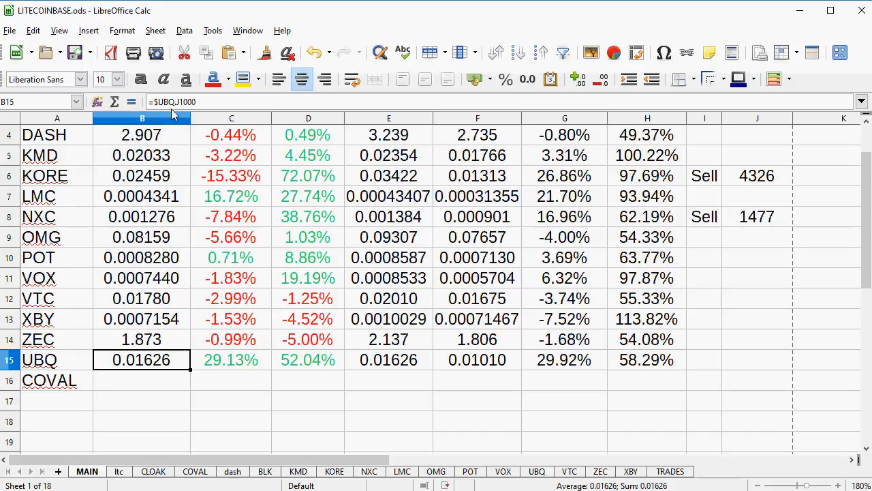
click(137, 381)
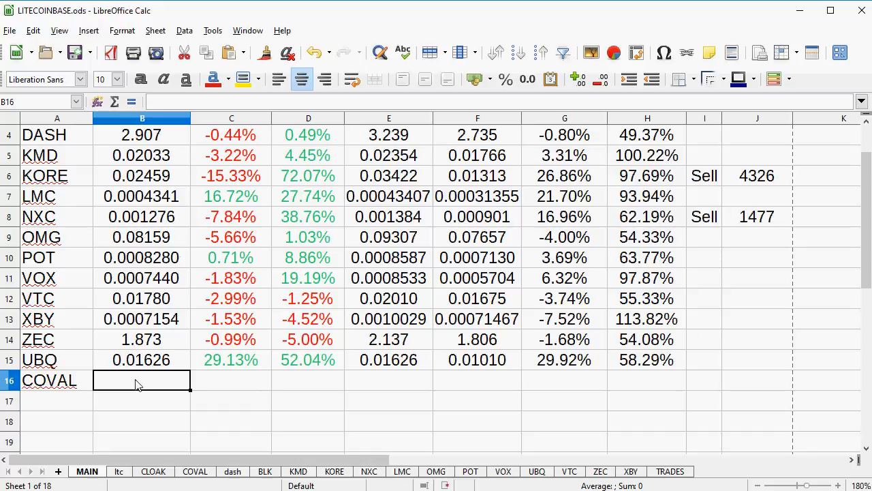
text(=)
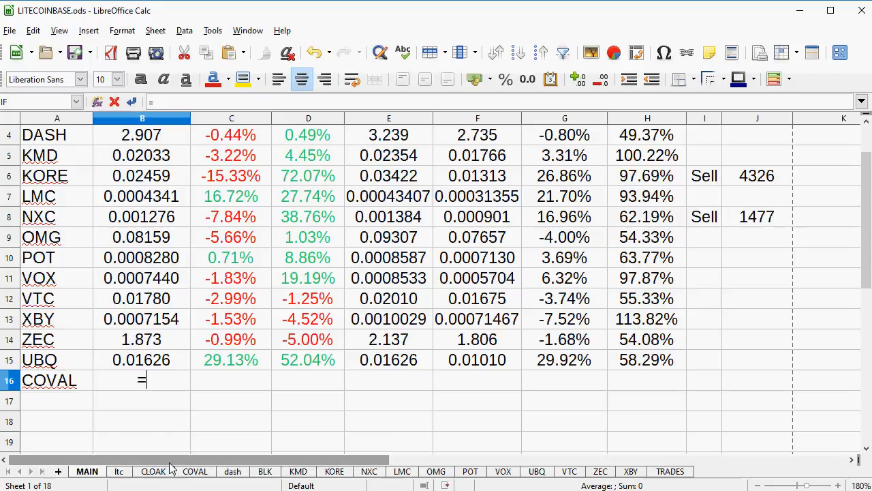
click(195, 472)
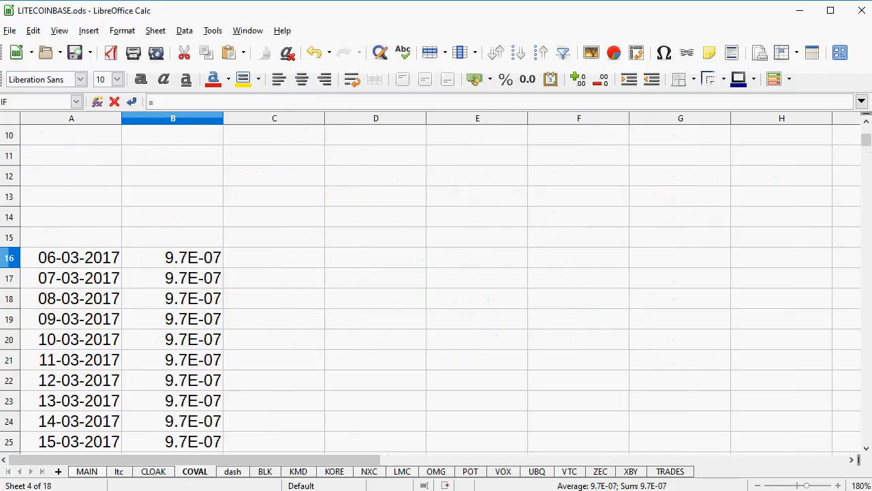
drag(867, 143, 862, 103)
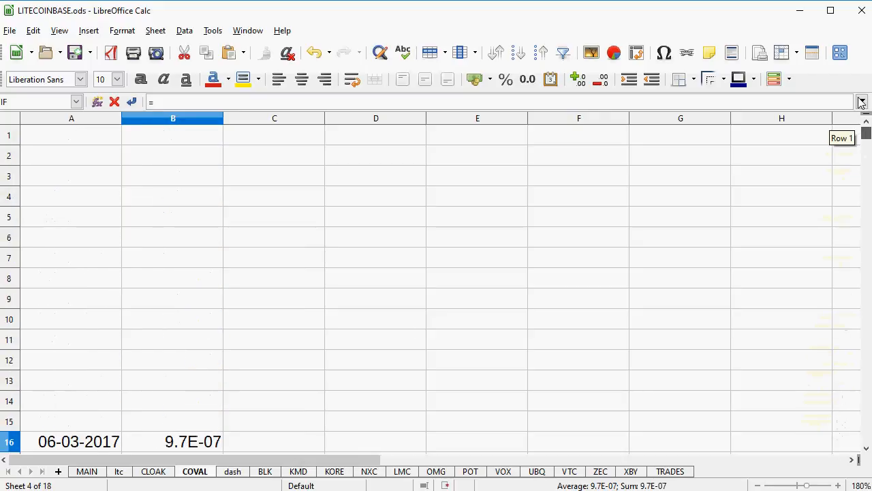
scroll(675, 197, down, 15)
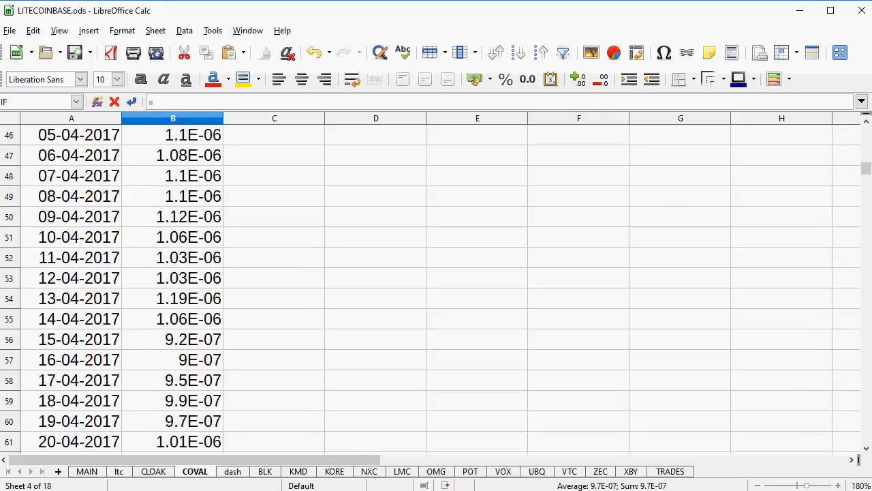
drag(866, 169, 837, 111)
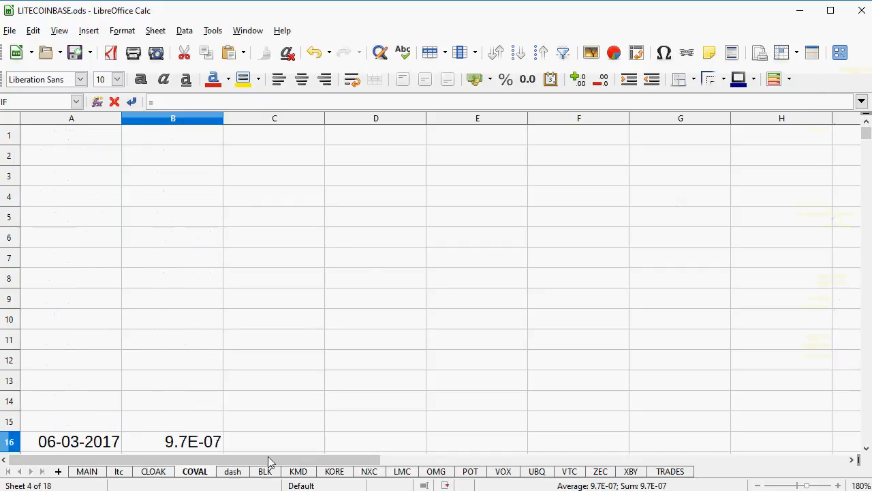
click(233, 471)
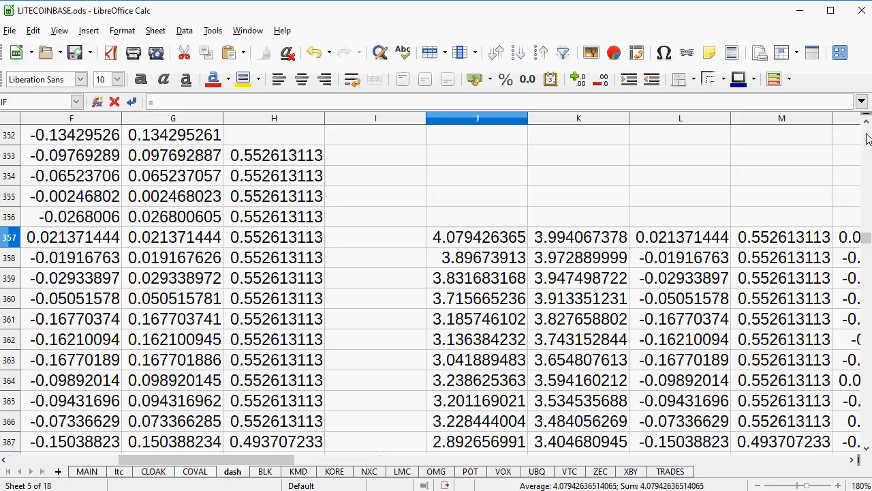
drag(865, 240, 867, 92)
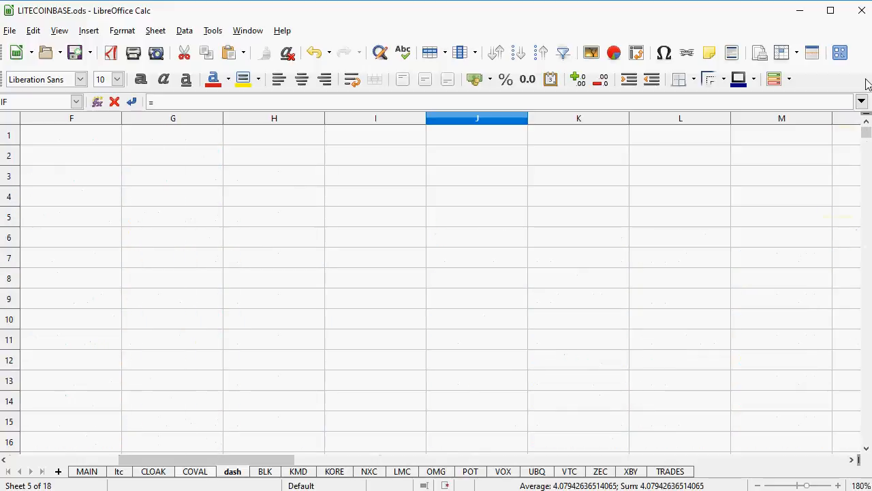
drag(217, 462, 27, 460)
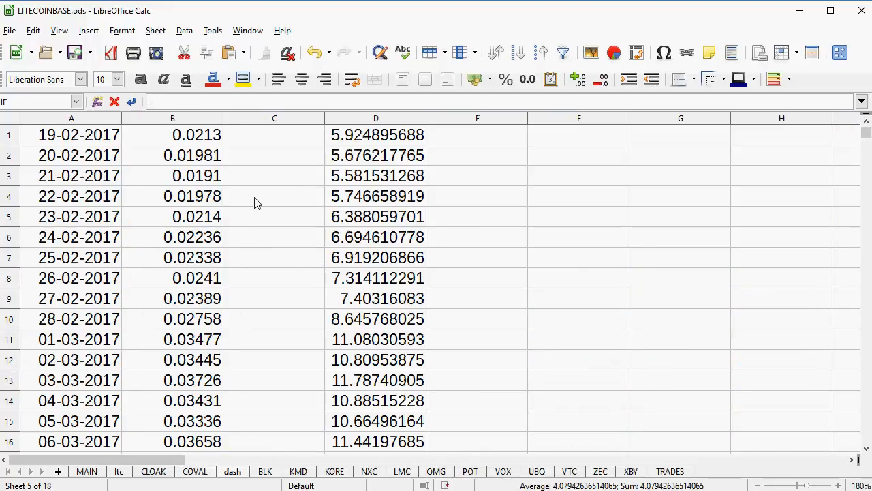
click(369, 118)
click(351, 143)
click(284, 139)
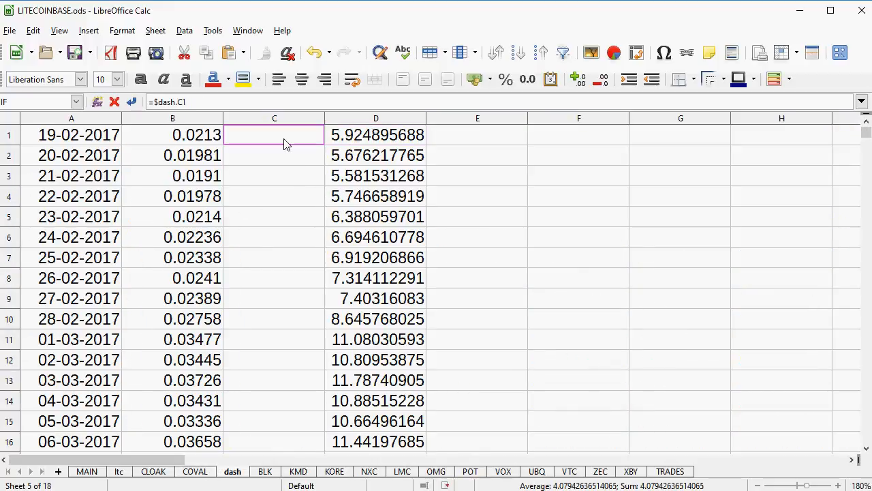
key(Return)
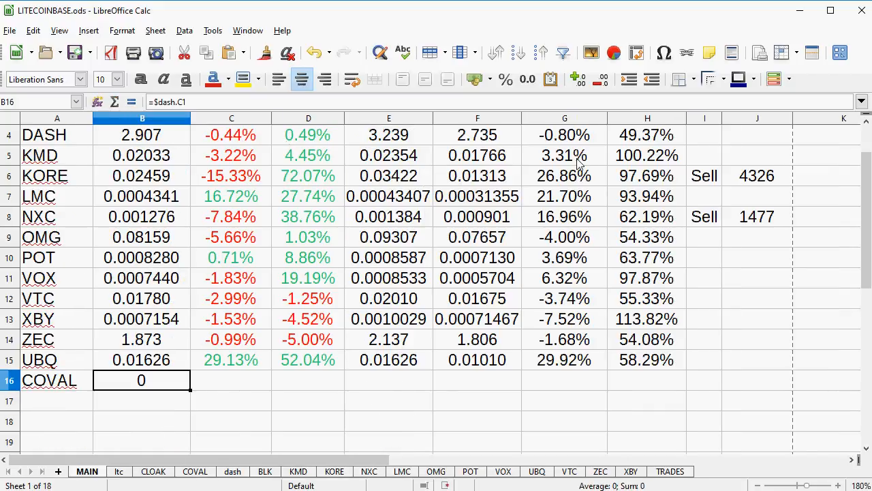
- Copy the calculation range D1:AK1000 from the dash sheet
click(194, 471)
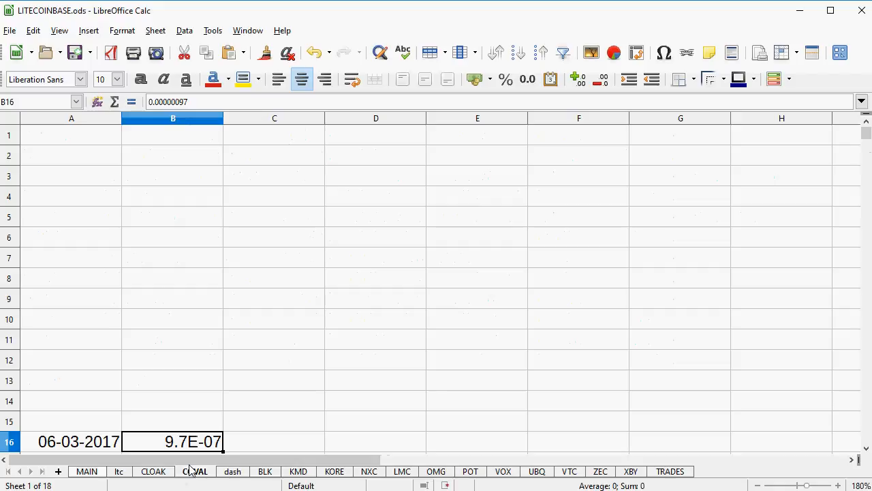
click(235, 473)
drag(344, 143, 835, 164)
drag(839, 156, 818, 379)
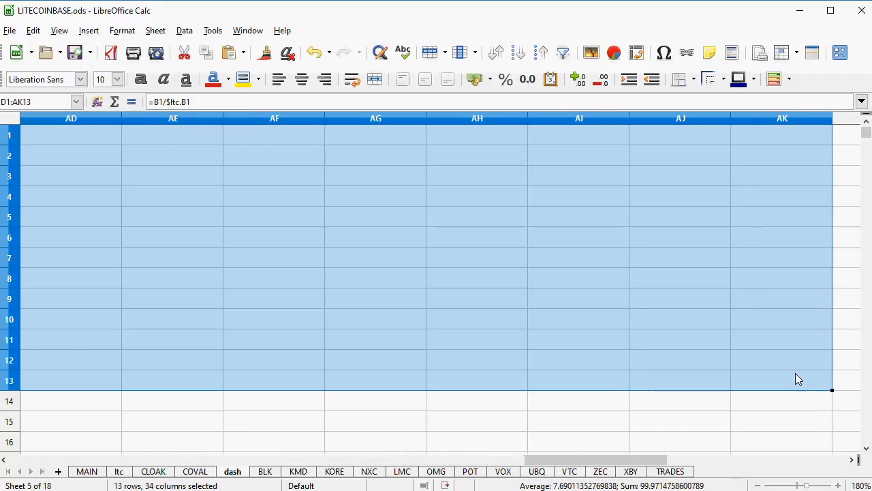
click(58, 106)
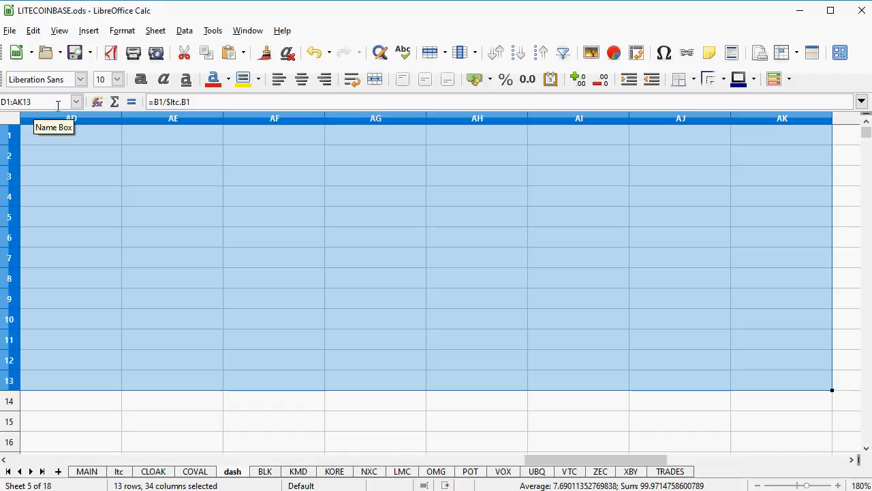
key(BackSpace)
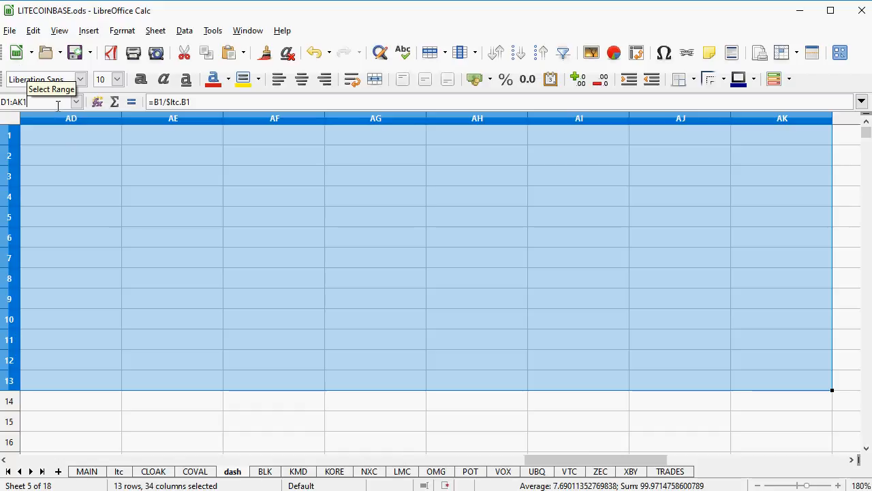
text(000)
key(Return)
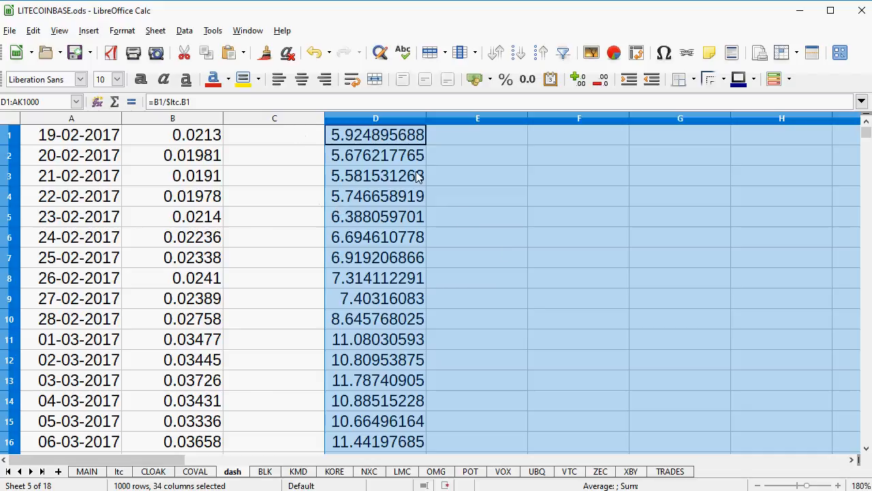
right_click(481, 216)
click(517, 241)
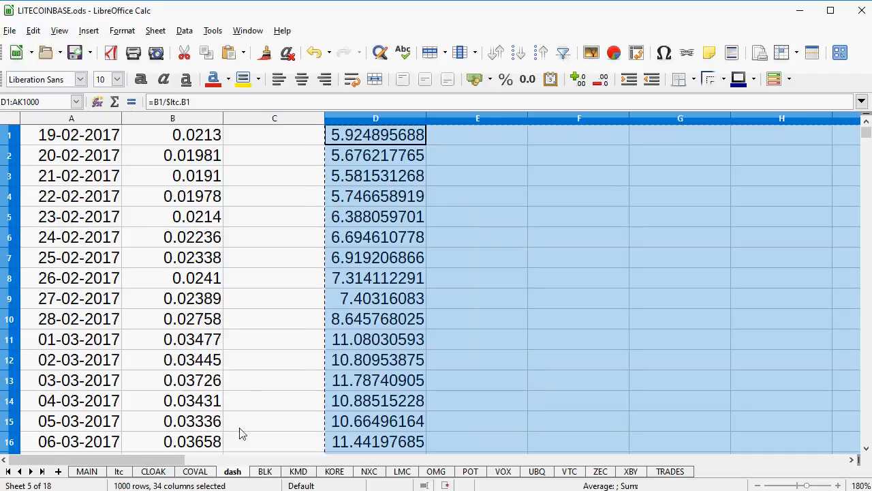
- Paste the copied calculation formulas into the COVAL sheet starting at D1
click(195, 471)
click(375, 139)
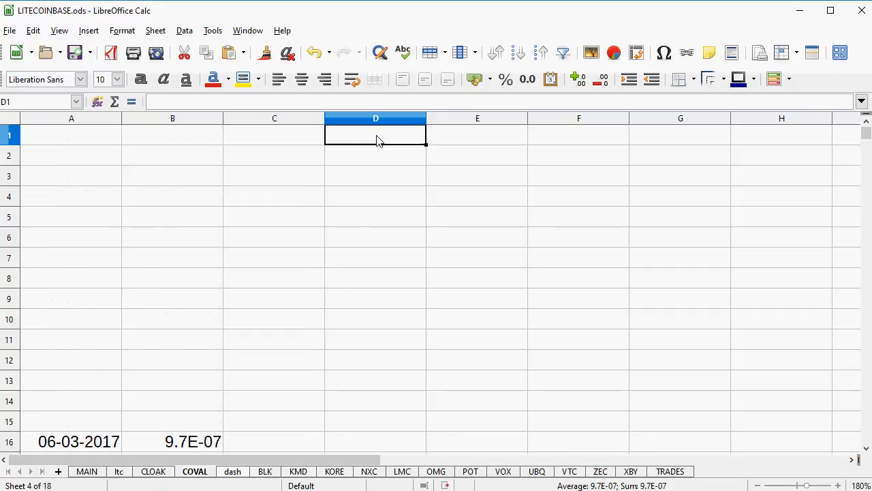
right_click(377, 139)
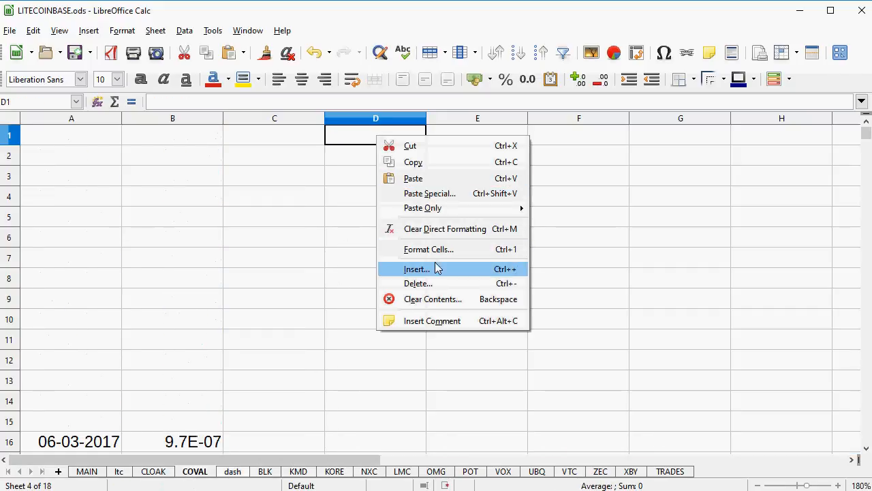
click(450, 180)
- Delete the contents of the last COVAL date and price entry, 06-03-2018, in A381:B381
scroll(451, 184, down, 8)
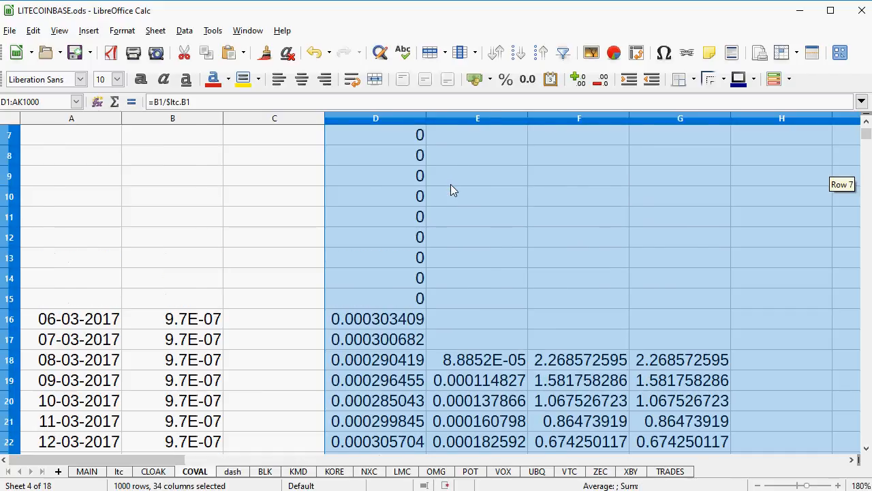
scroll(450, 184, down, 9)
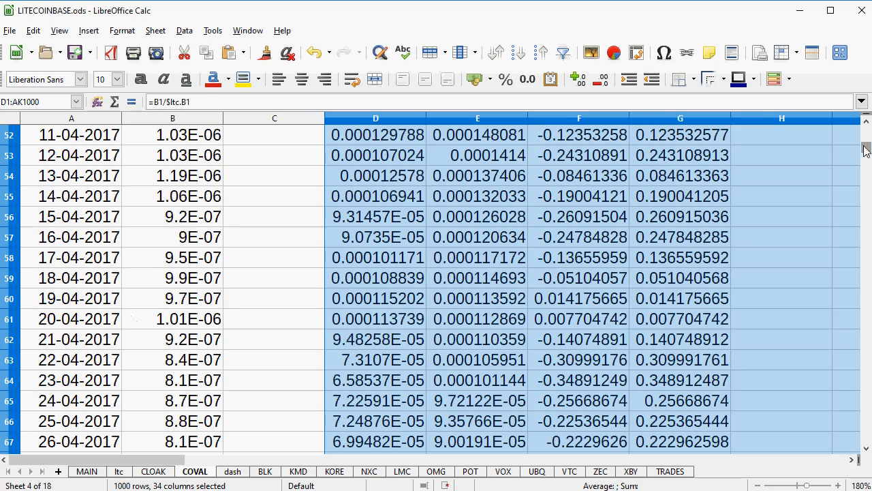
drag(866, 150, 860, 244)
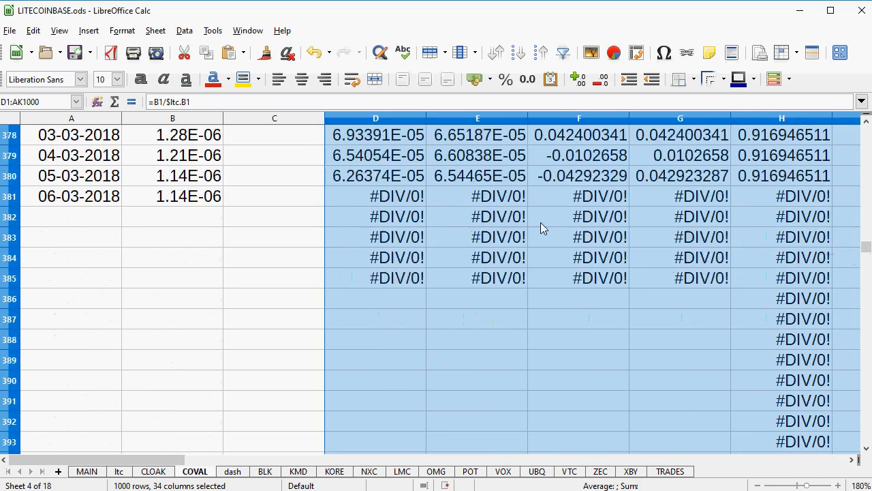
scroll(504, 231, up, 2)
click(398, 320)
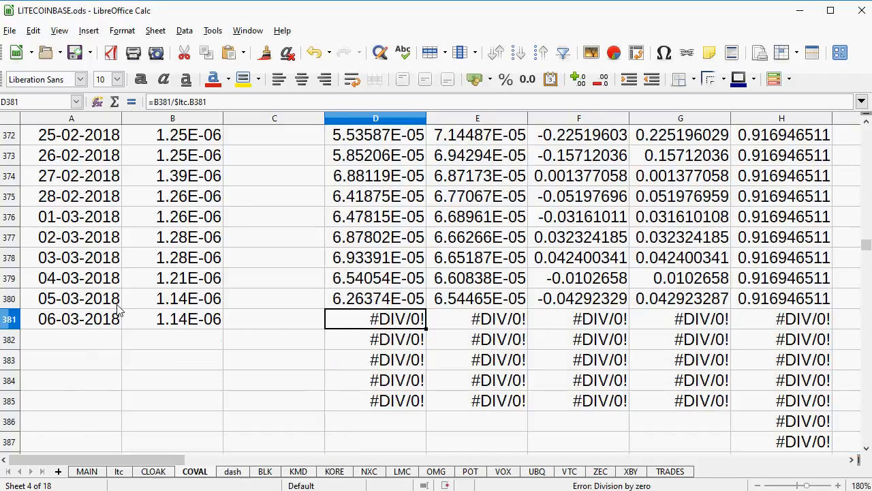
click(88, 319)
shift+click(201, 323)
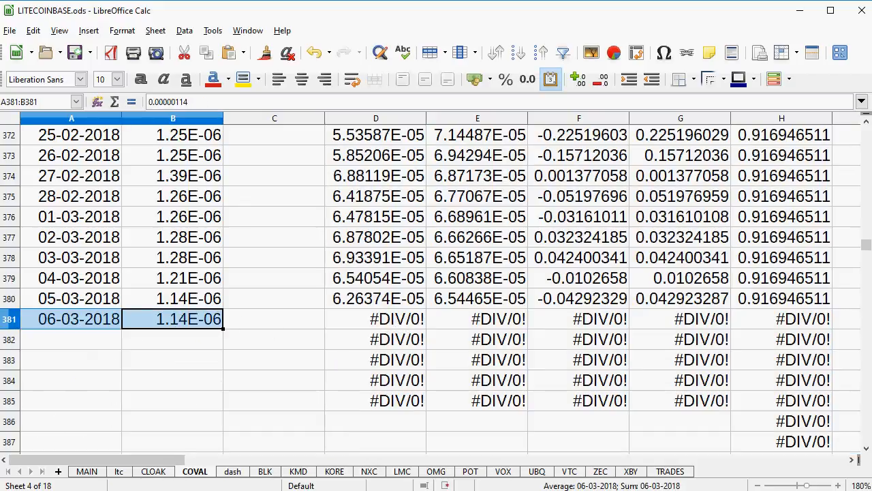
key(BackSpace)
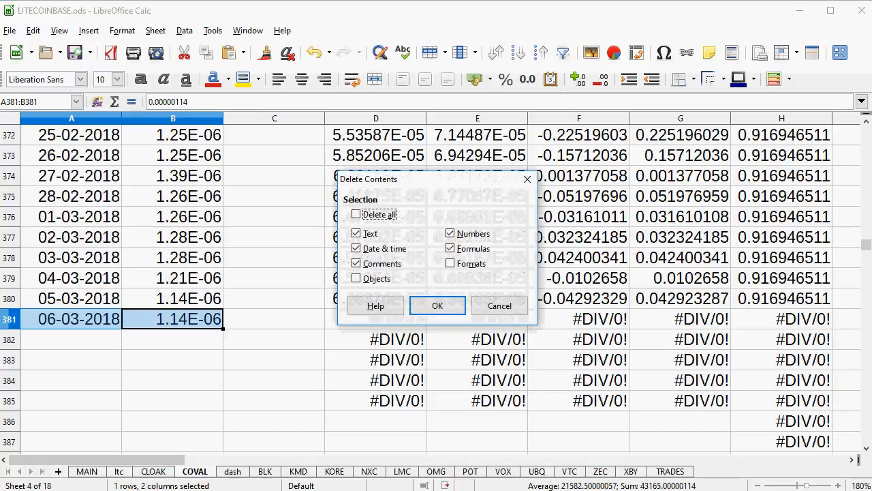
key(Return)
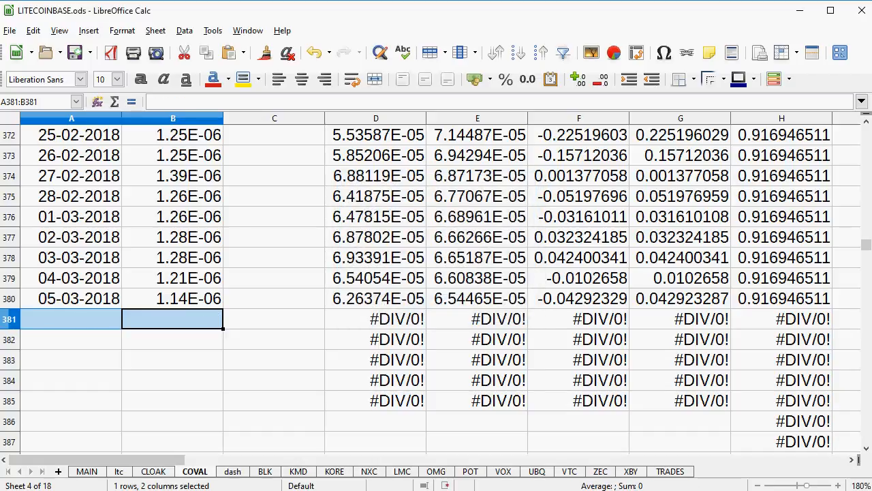
- On the MAIN sheet, link COVAL's price cell B16 to the COVAL sheet with =$COVAL.J1000
click(88, 471)
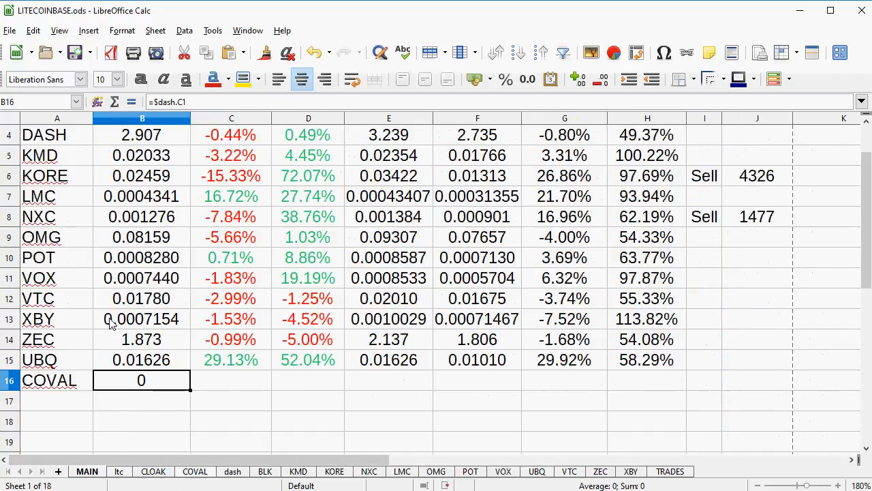
key(Up)
key(Down)
text(=)
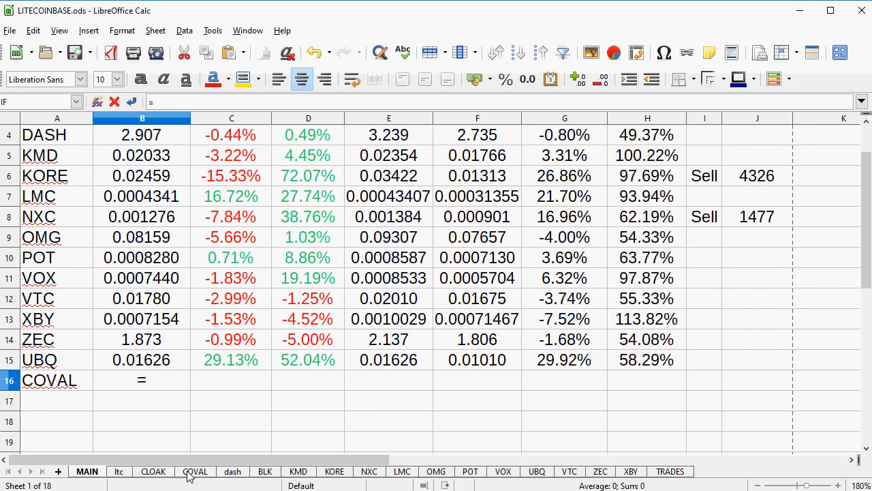
click(193, 471)
drag(131, 461, 324, 461)
click(75, 281)
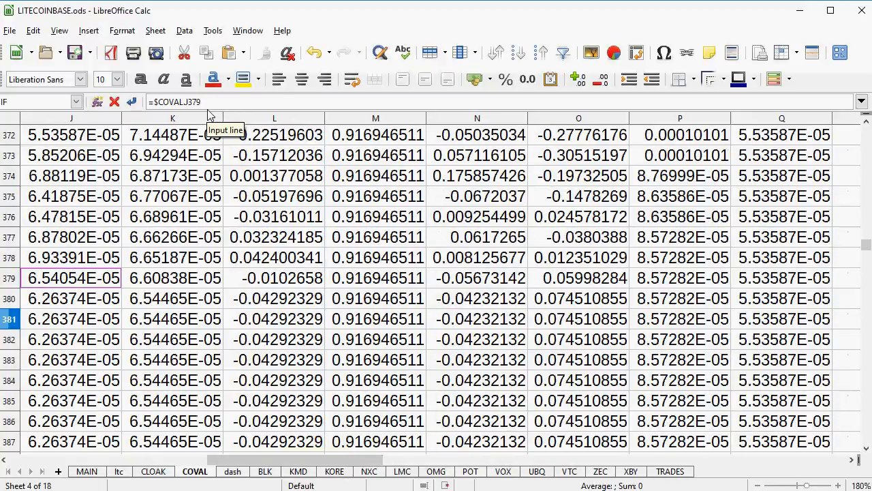
key(BackSpace)
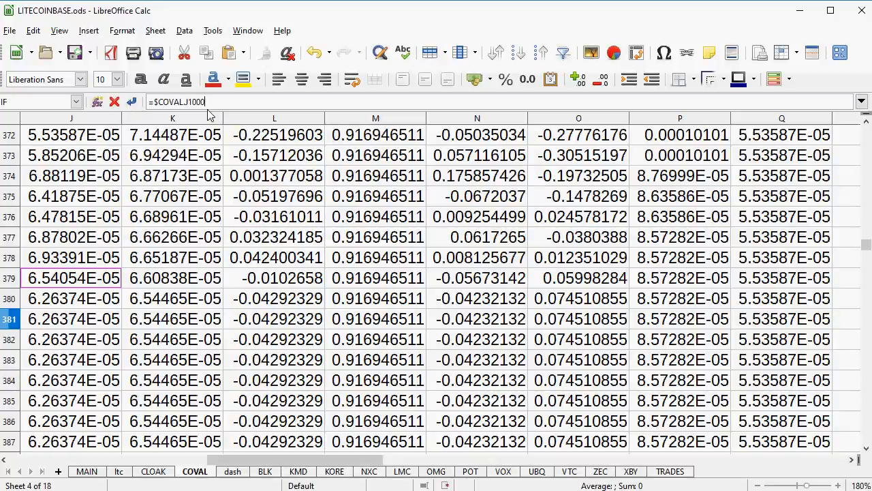
key(Return)
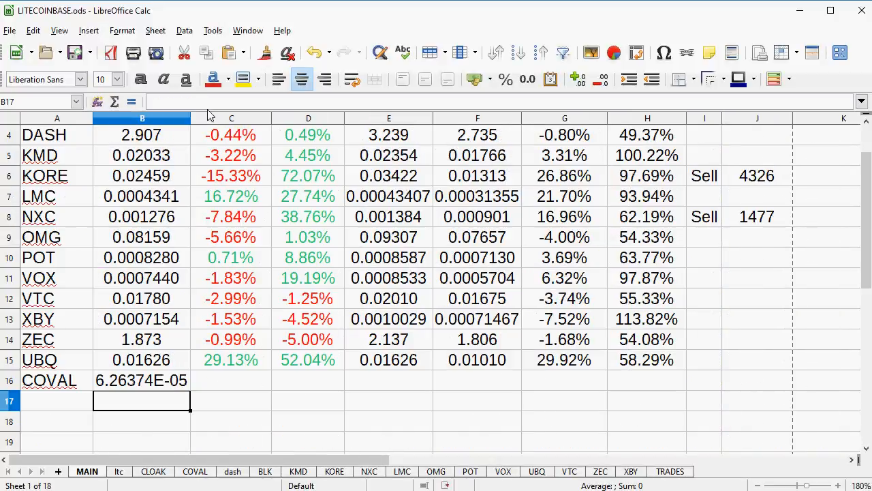
- Format COVAL's price cell B16 on the MAIN sheet as a number with 8 decimal places
click(141, 388)
right_click(140, 389)
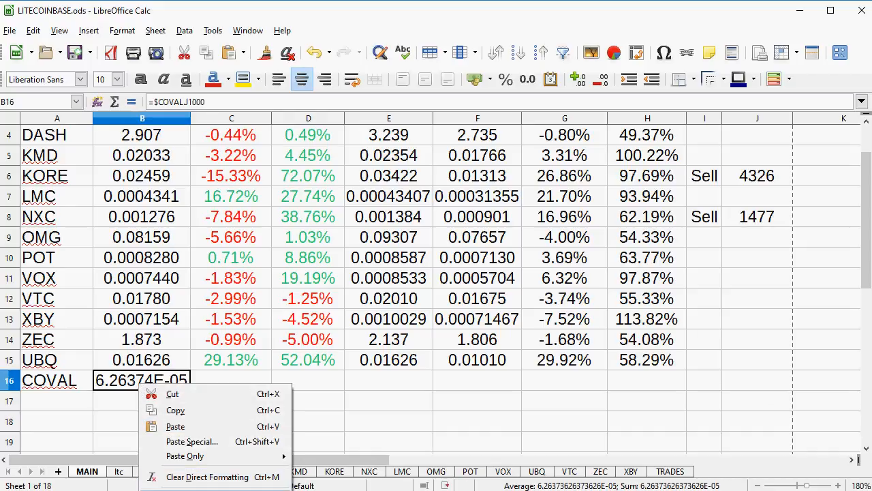
click(205, 490)
click(117, 213)
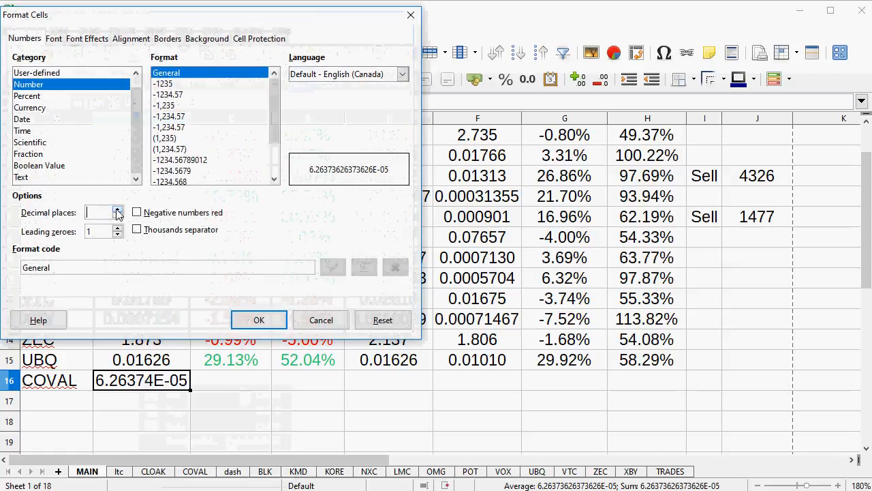
click(118, 210)
click(117, 211)
click(118, 211)
click(118, 211)
click(117, 210)
click(117, 211)
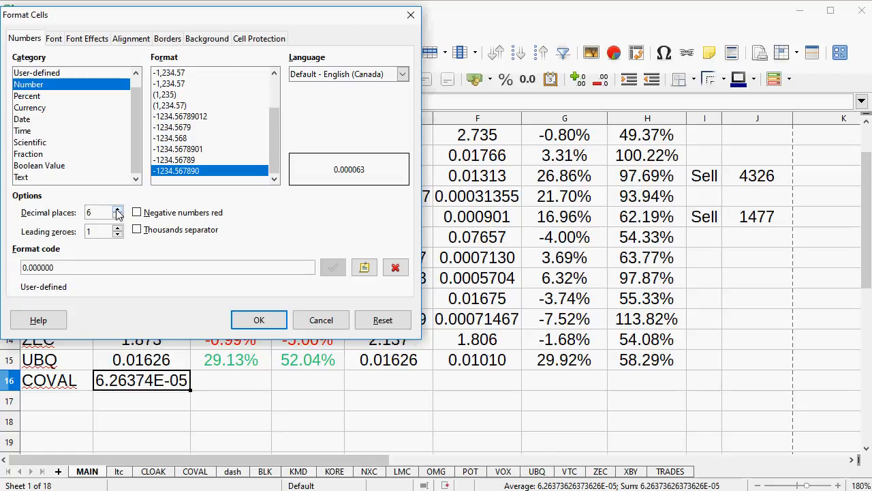
click(117, 210)
click(117, 211)
click(259, 321)
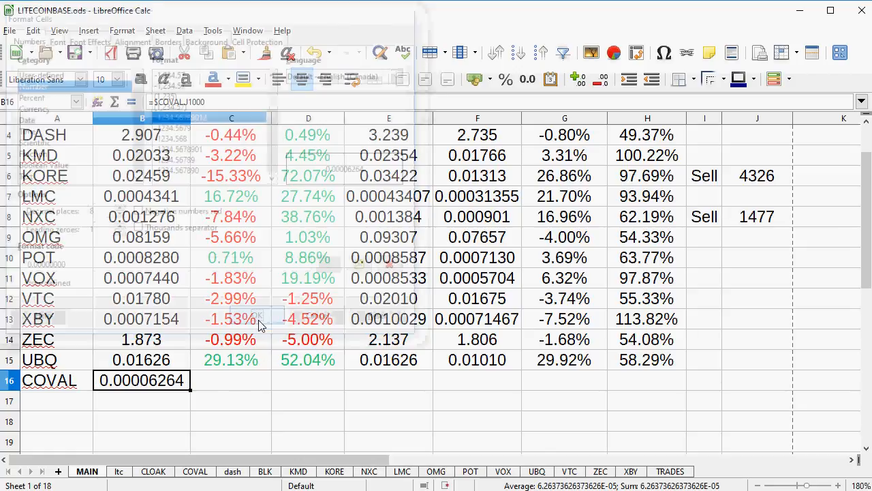
- Link COVAL's cell C16 on the MAIN sheet to the COVAL sheet with =$COVAL.N1000
click(235, 399)
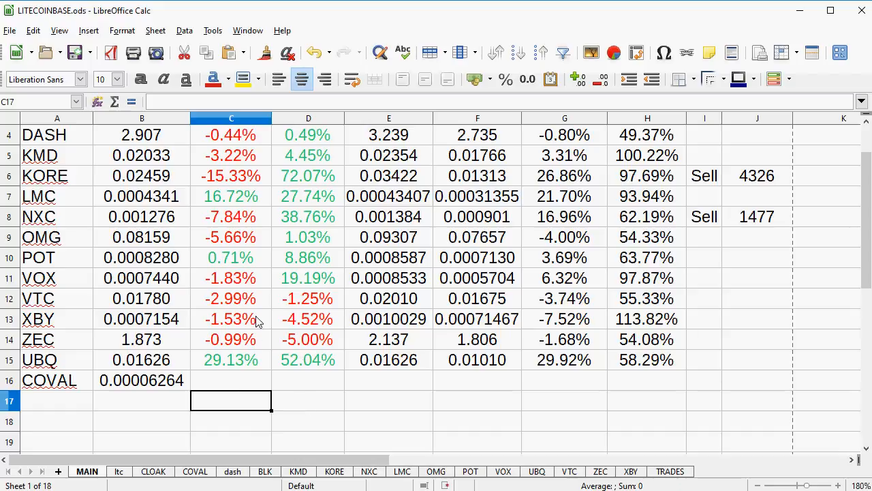
click(230, 366)
drag(230, 366, 253, 136)
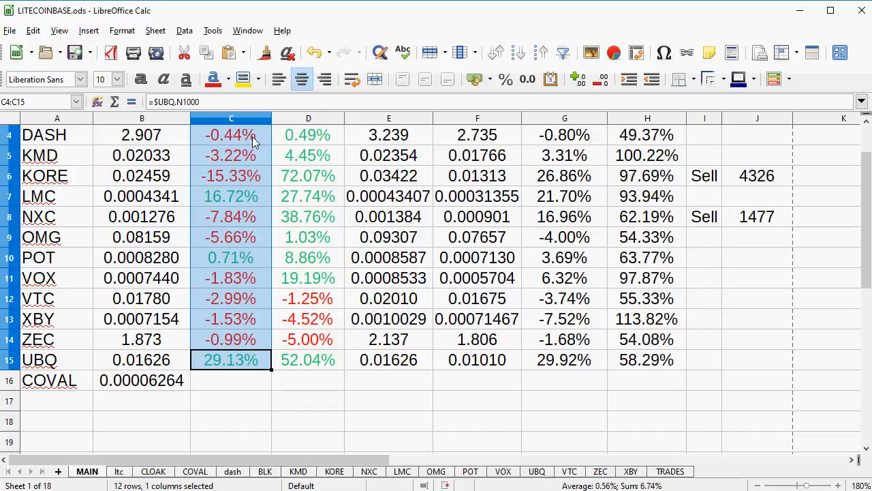
click(251, 388)
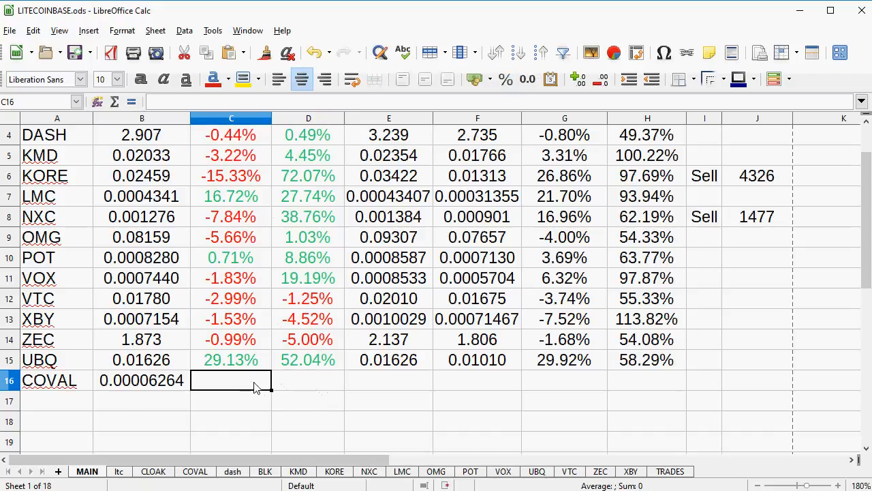
click(244, 360)
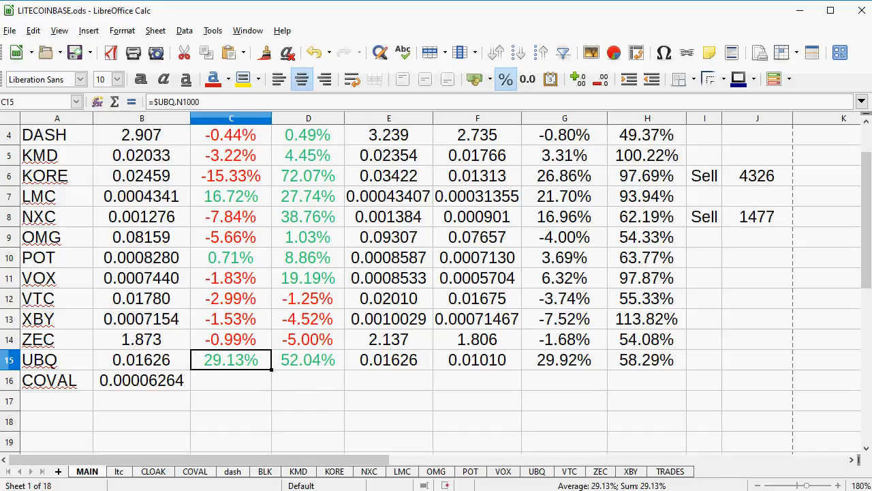
click(325, 363)
click(227, 386)
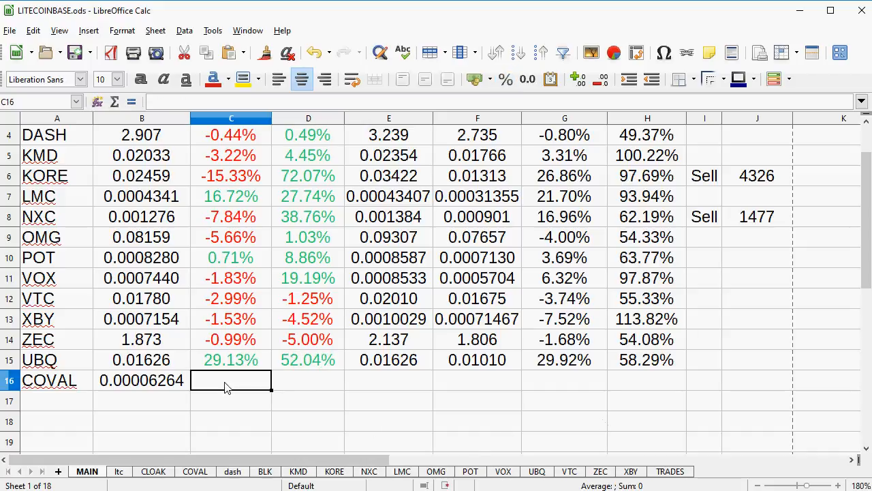
text(=)
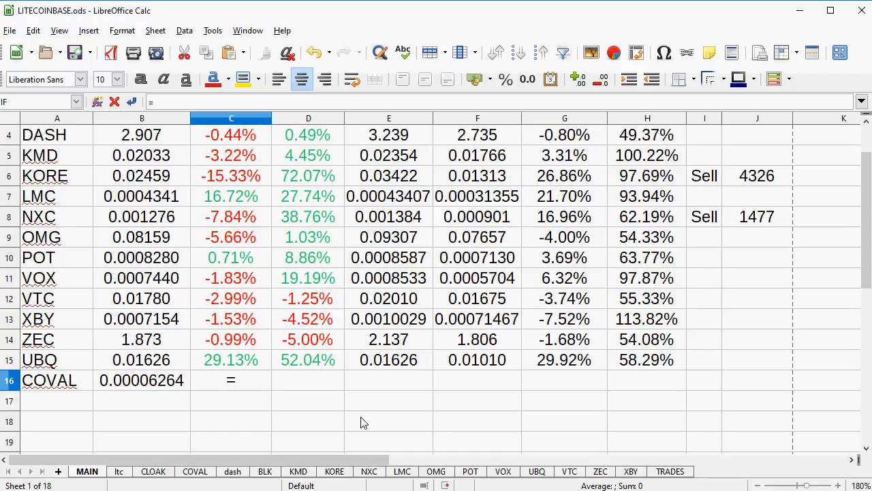
click(197, 476)
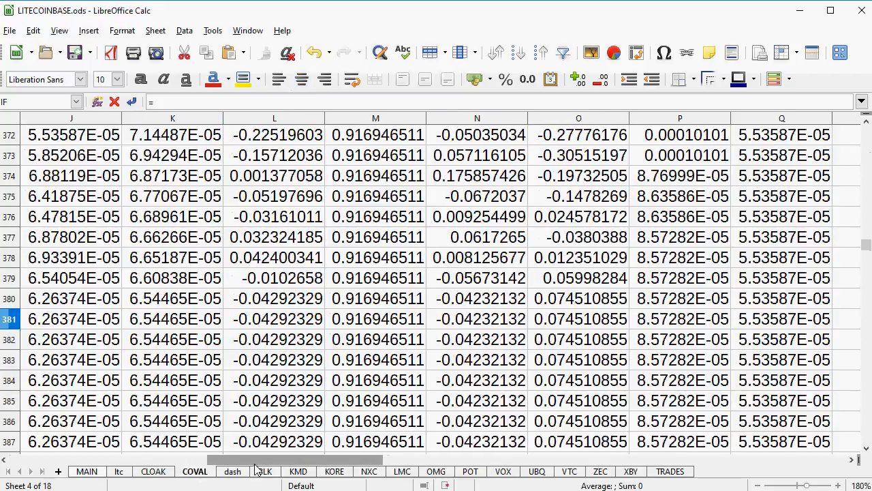
click(441, 444)
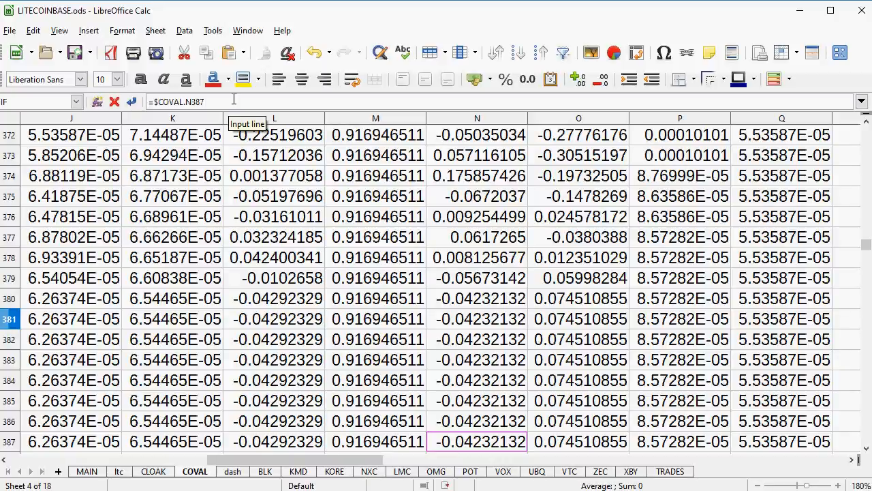
key(BackSpace)
key(BackSpace)
text(000)
key(Return)
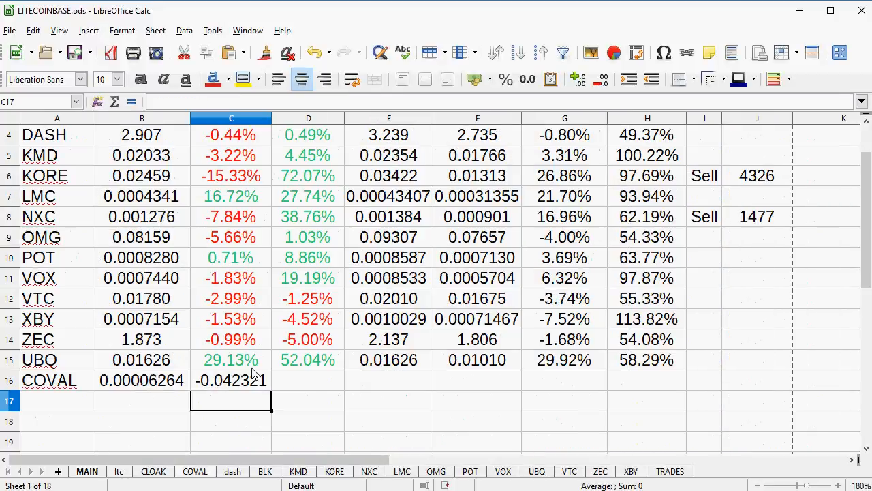
- Set C16's number format to Percent with 2 decimal places and negative numbers in red
click(229, 382)
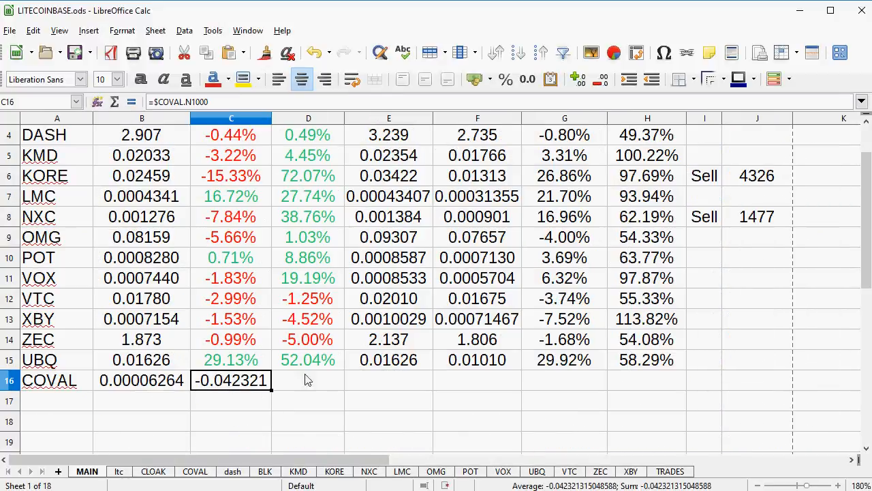
right_click(263, 385)
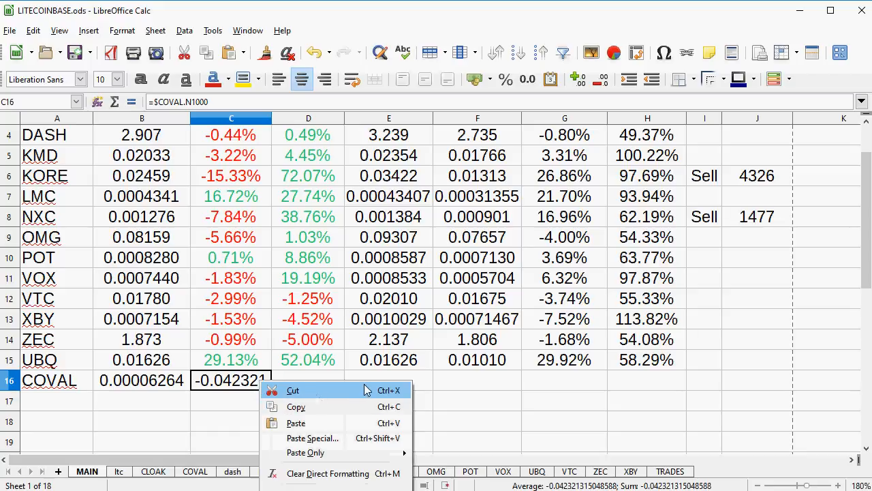
click(346, 489)
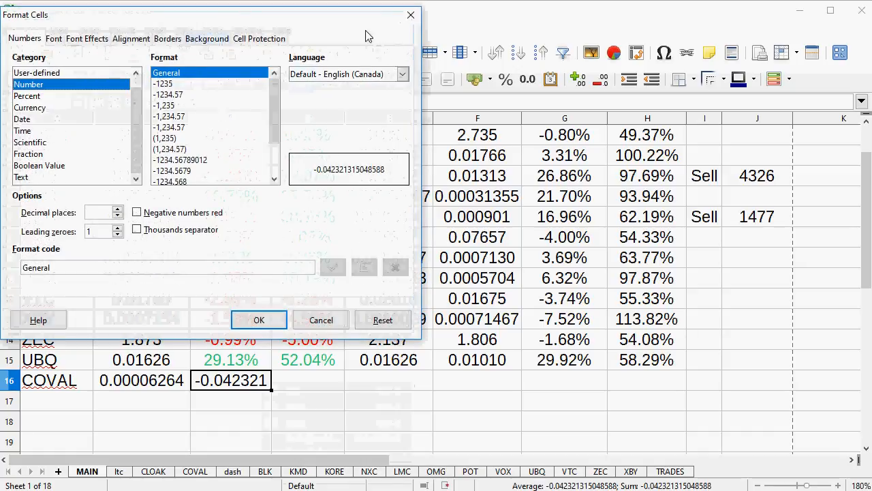
drag(361, 24, 407, 68)
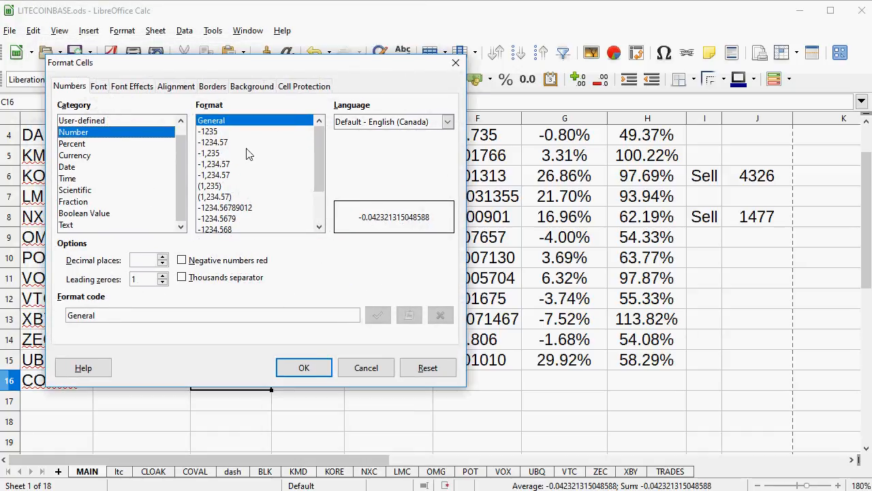
click(86, 145)
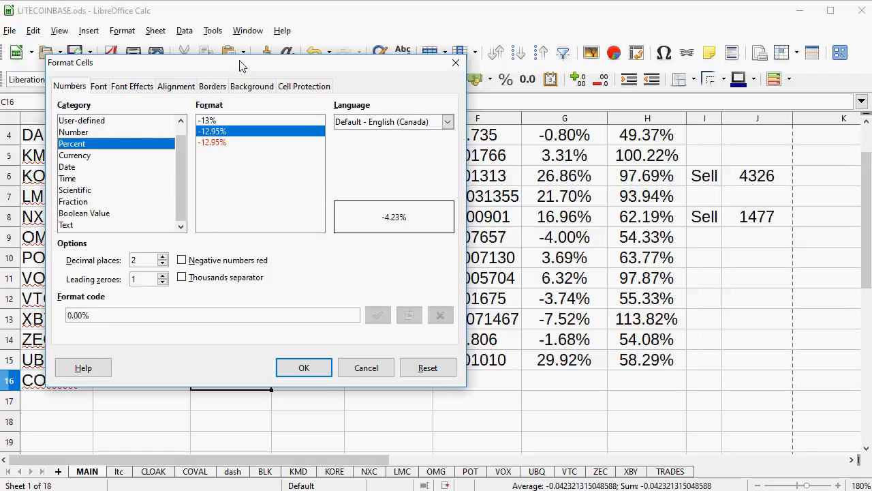
click(182, 261)
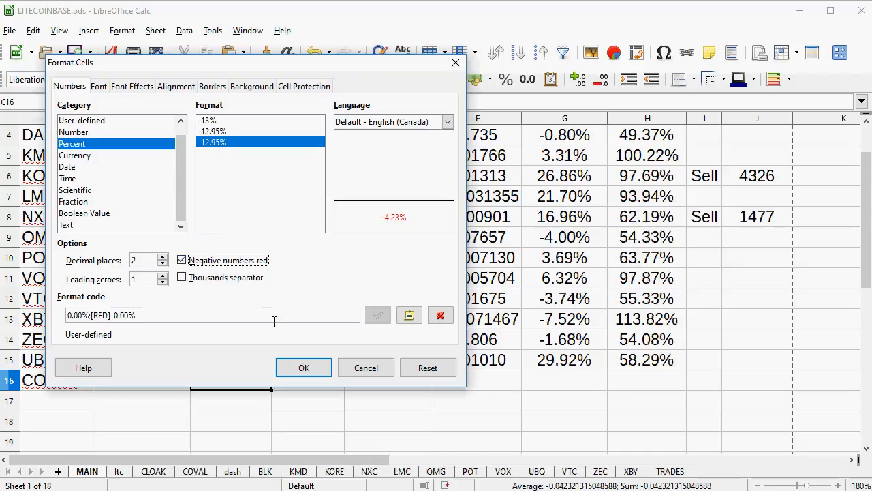
- Set C16's font color to Mellow Turquoise and apply the cell formatting
click(99, 87)
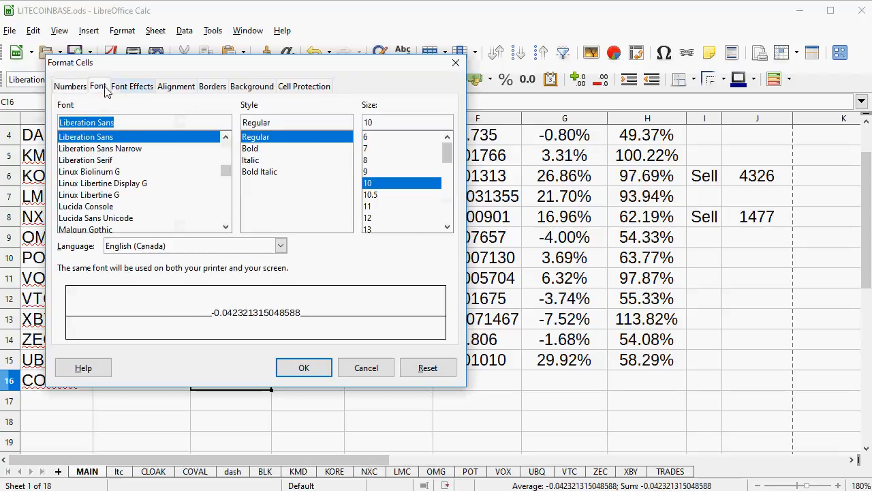
click(127, 87)
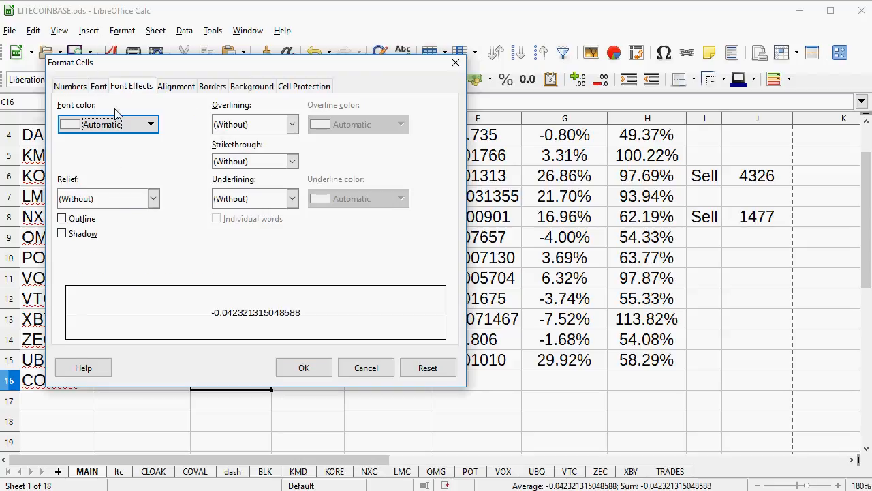
click(113, 124)
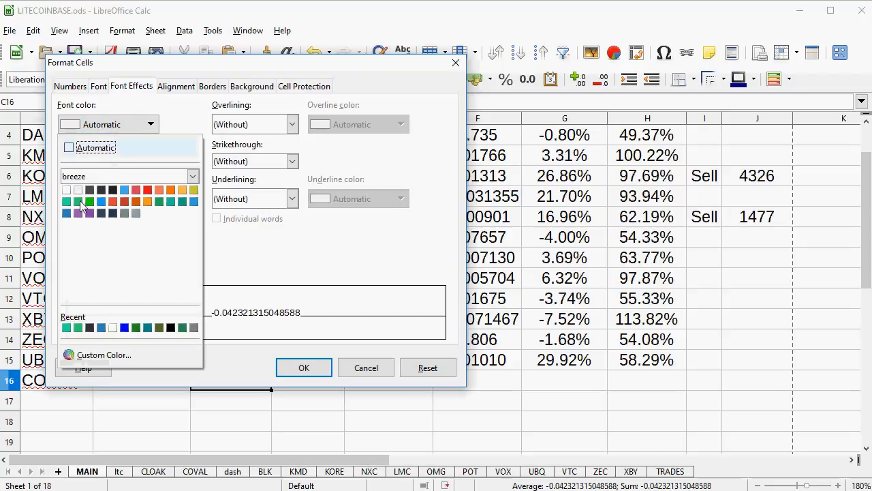
click(67, 202)
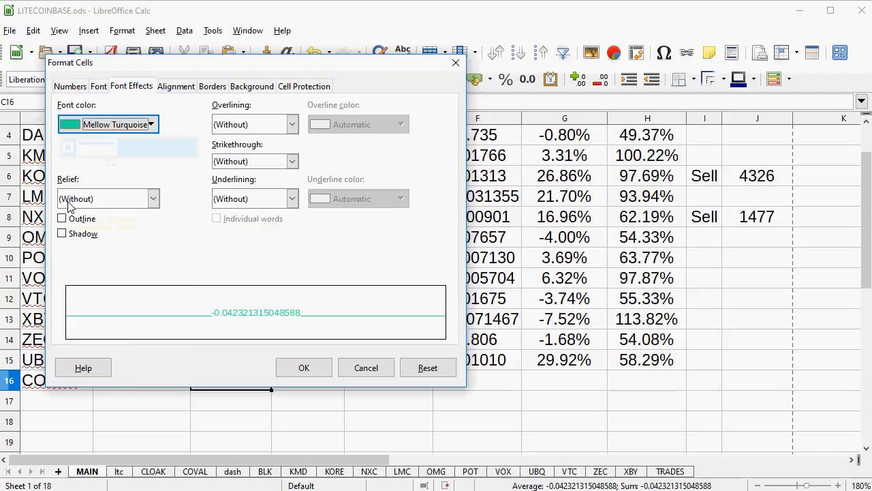
click(304, 368)
click(312, 361)
- Copy COVAL's formatted percentage formula from C16 into D16
click(234, 382)
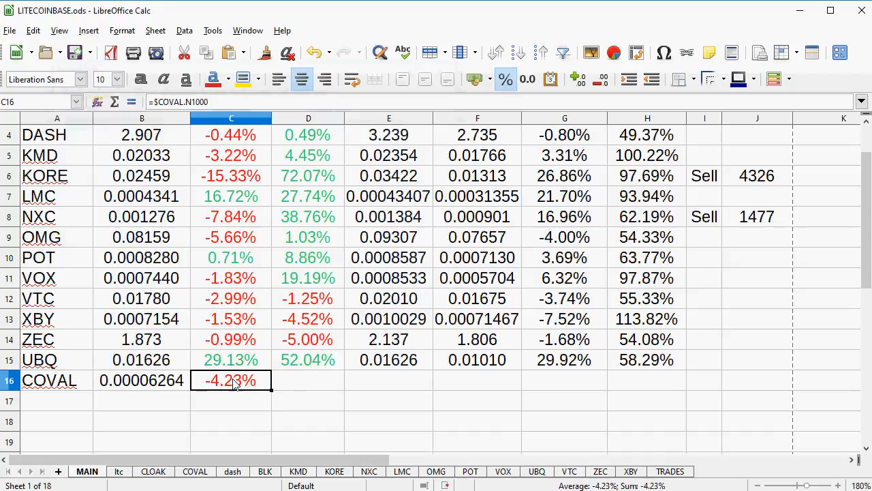
right_click(234, 383)
click(298, 406)
click(279, 368)
right_click(288, 389)
key(Escape)
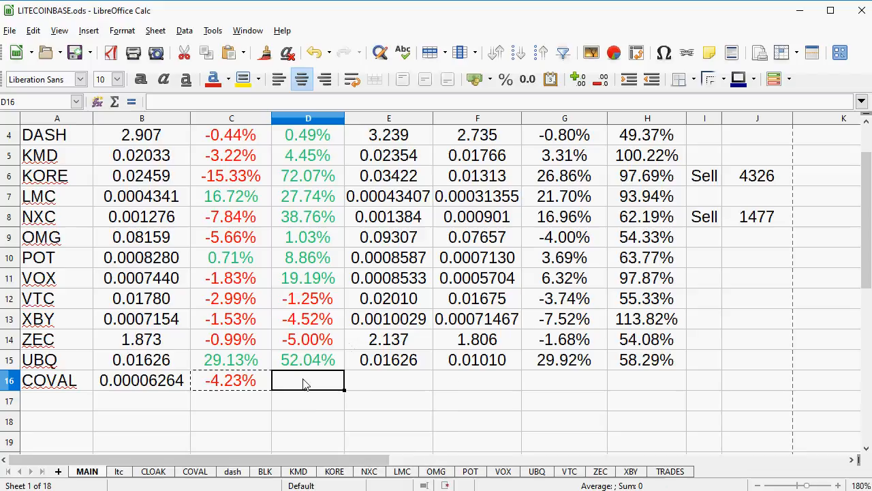
right_click(304, 383)
click(313, 420)
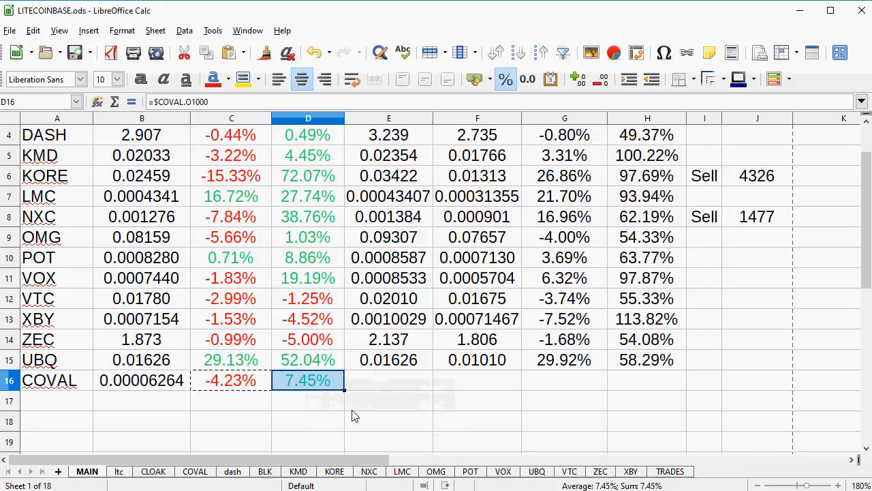
click(371, 417)
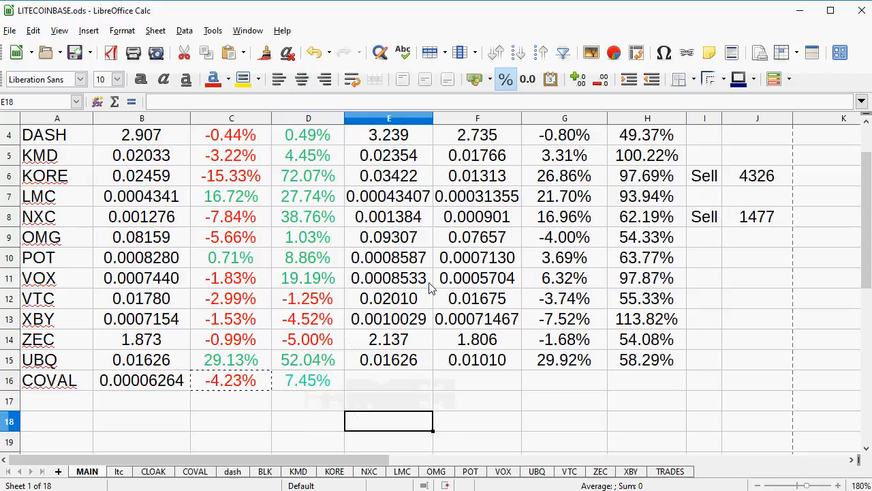
click(303, 364)
drag(268, 382, 306, 389)
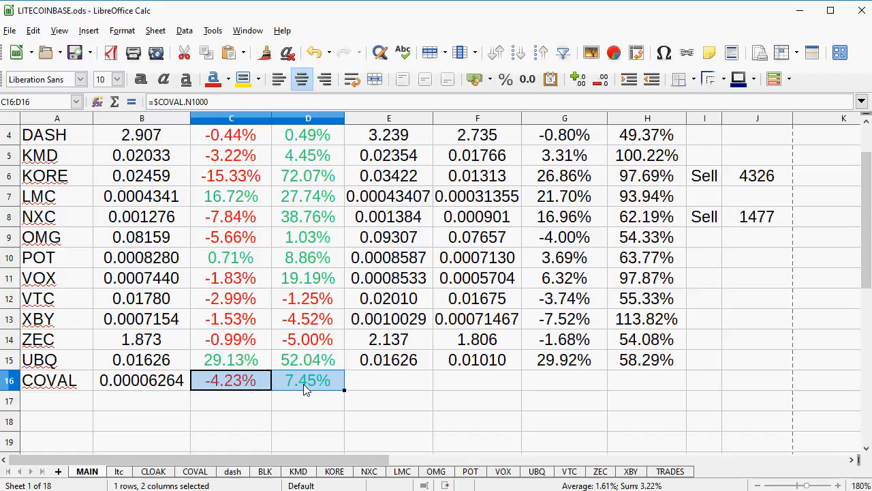
click(223, 406)
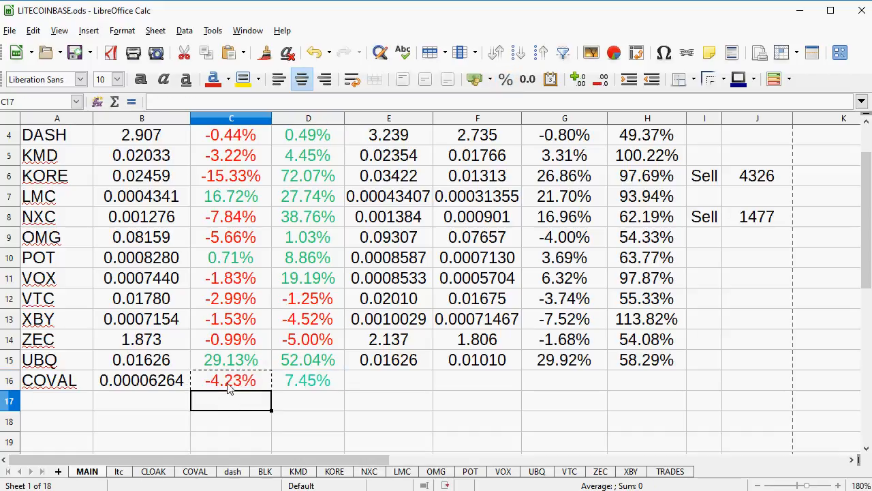
click(229, 386)
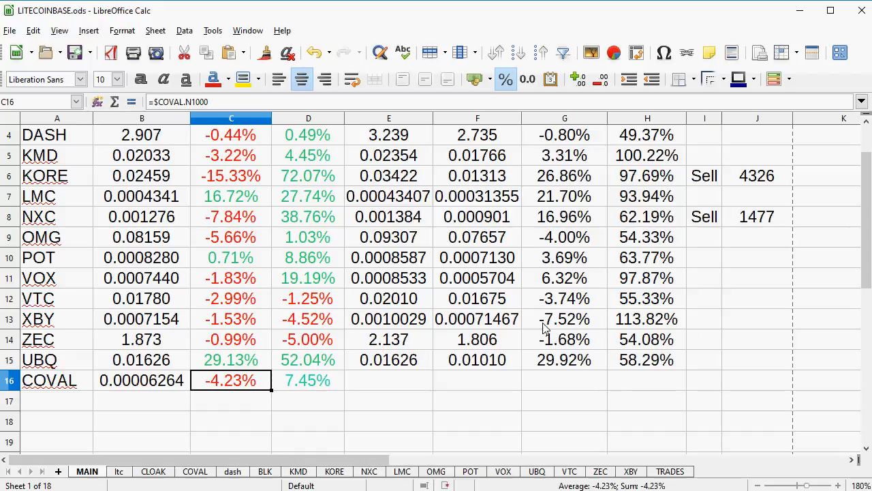
key(ctrl+c)
- Copy COVAL's price formula from B16 into E16, and check ZEC's reference in E14
click(149, 383)
right_click(152, 386)
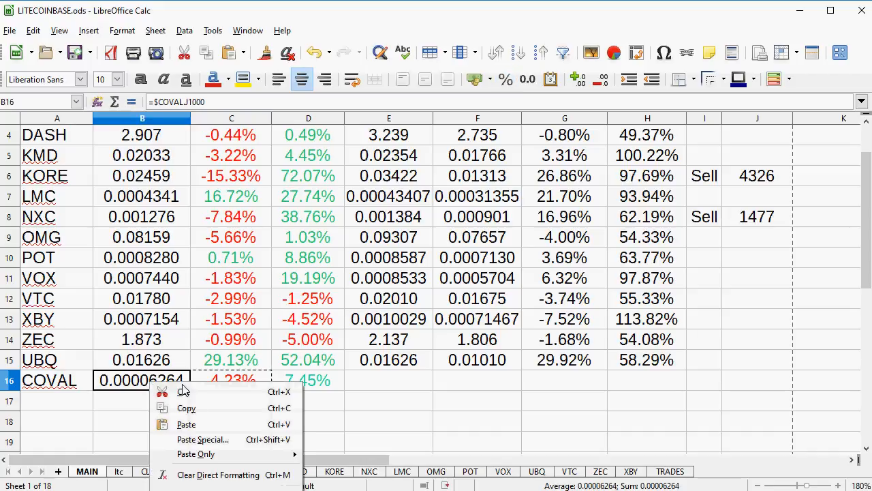
click(202, 409)
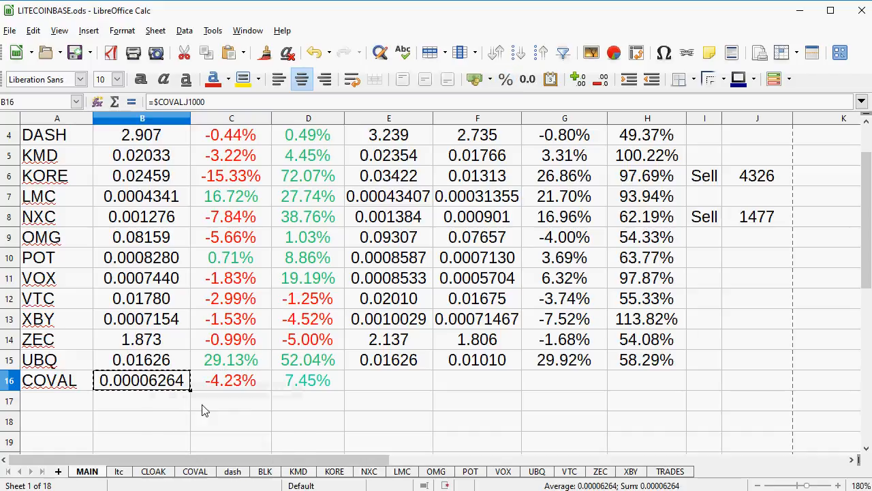
right_click(372, 379)
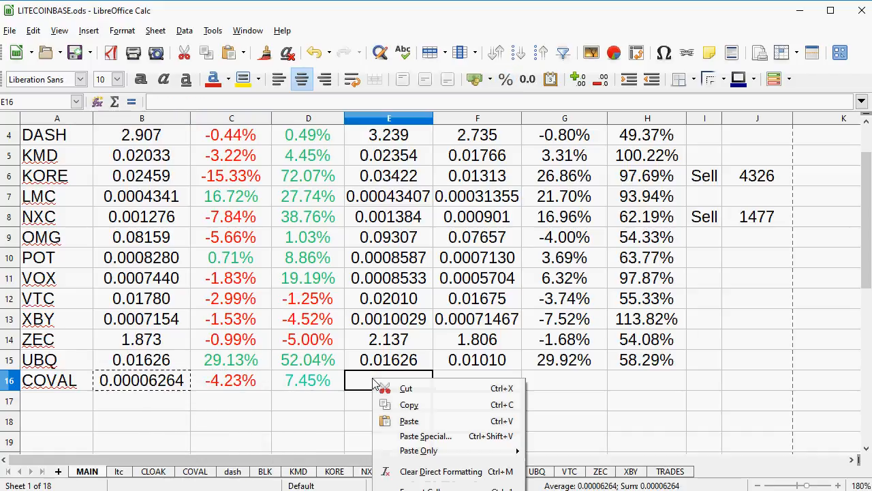
click(409, 421)
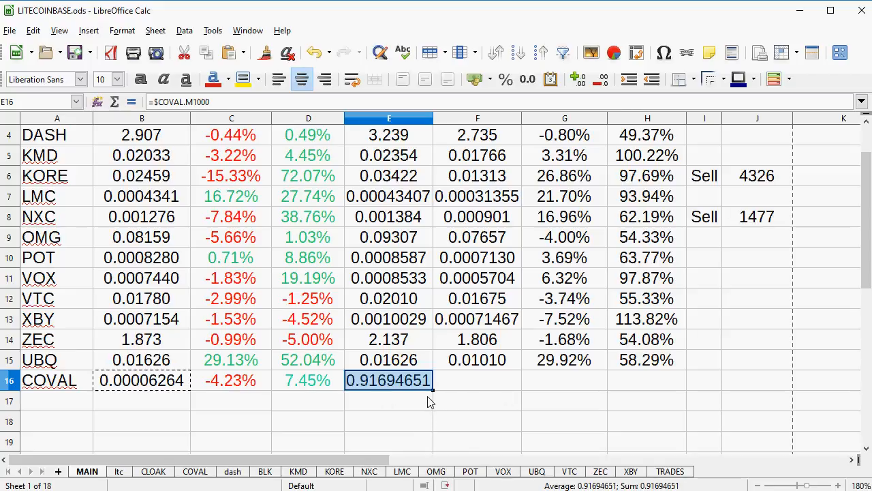
click(398, 345)
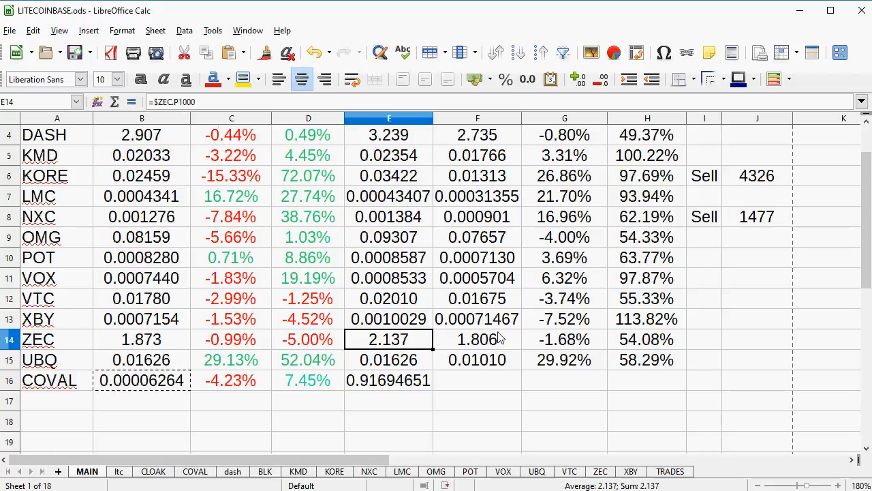
- Examine which columns the 18High and 18Low formulas of UBQ and XBY reference, and compare them with COVAL's formula in E16
click(403, 380)
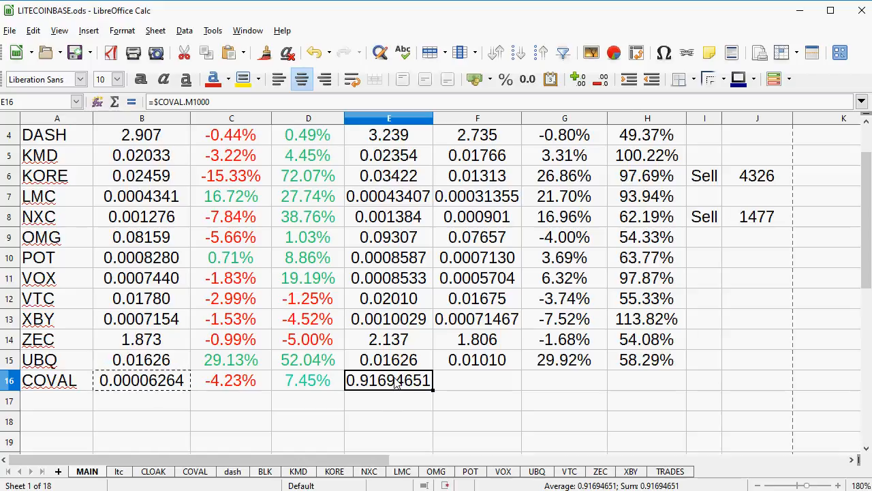
scroll(399, 377, up, 1)
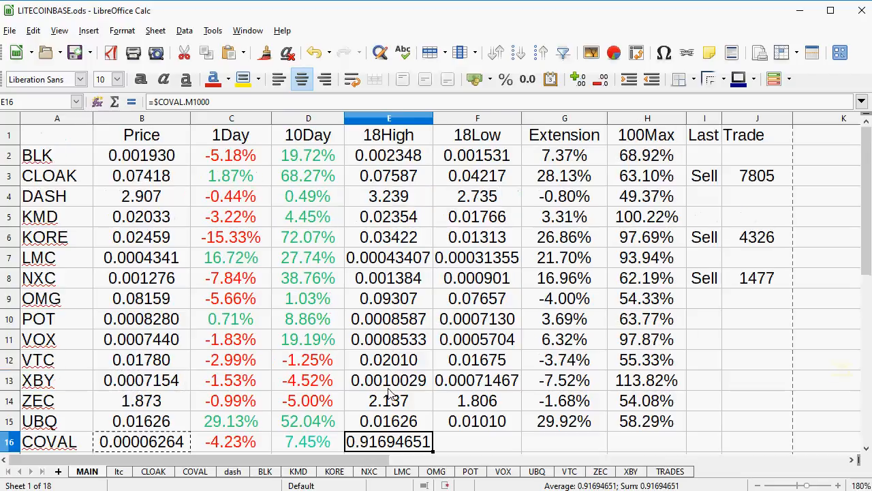
scroll(477, 405, down, 2)
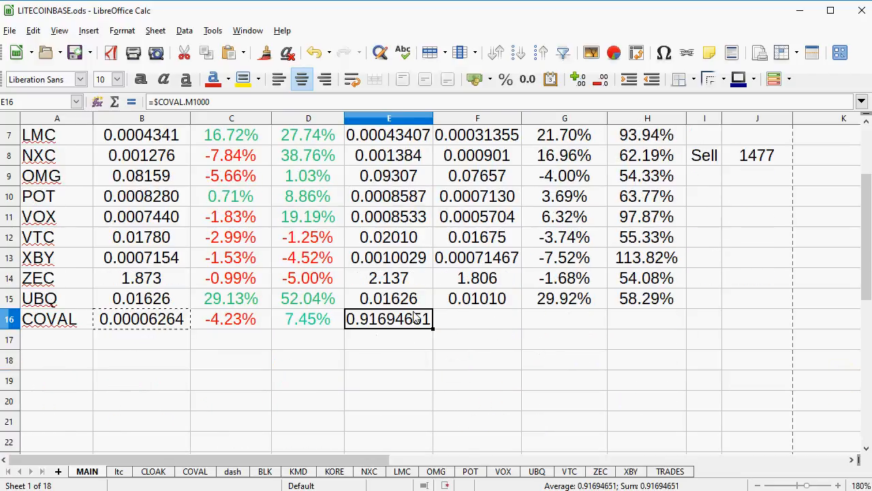
click(479, 300)
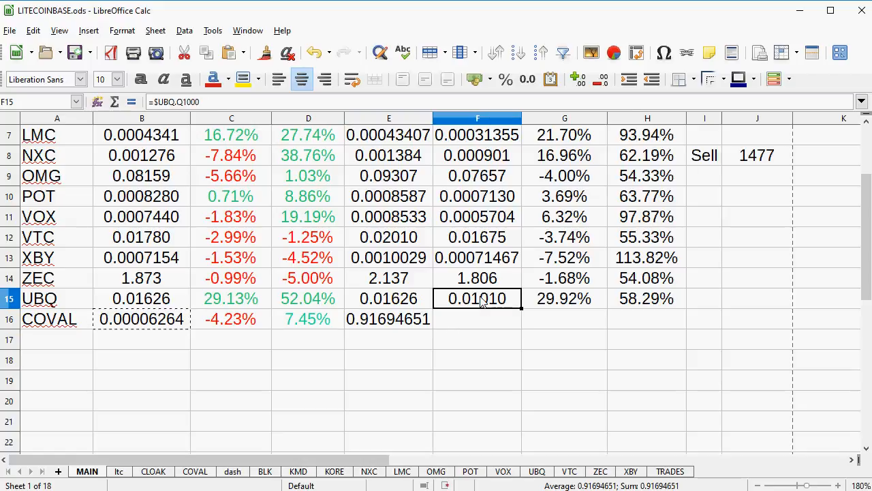
scroll(479, 300, up, 2)
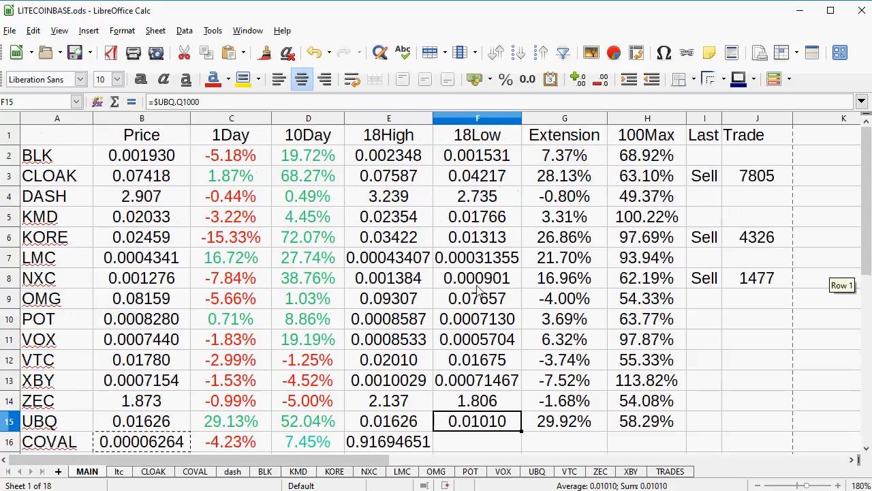
click(479, 286)
scroll(479, 290, down, 1)
click(475, 327)
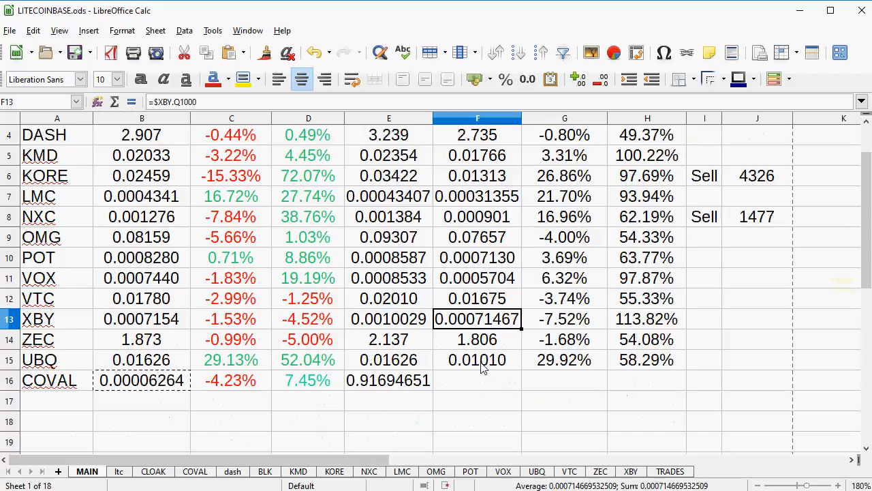
click(412, 382)
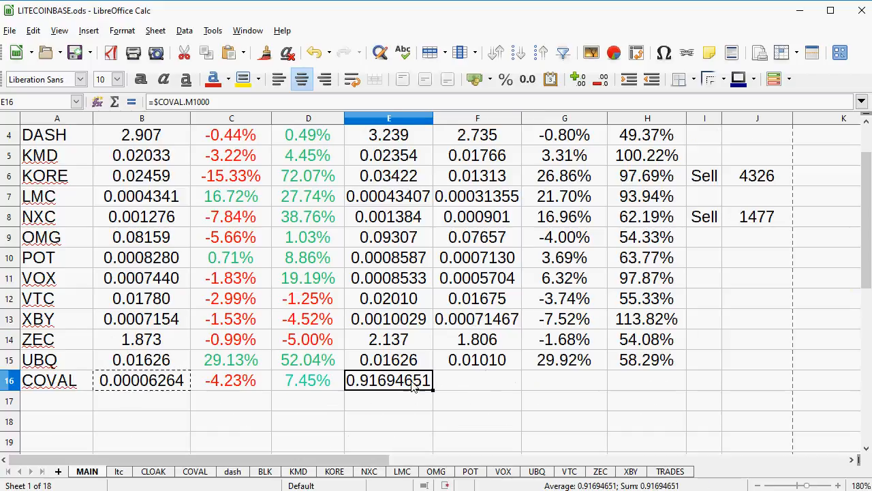
click(477, 320)
scroll(470, 324, up, 1)
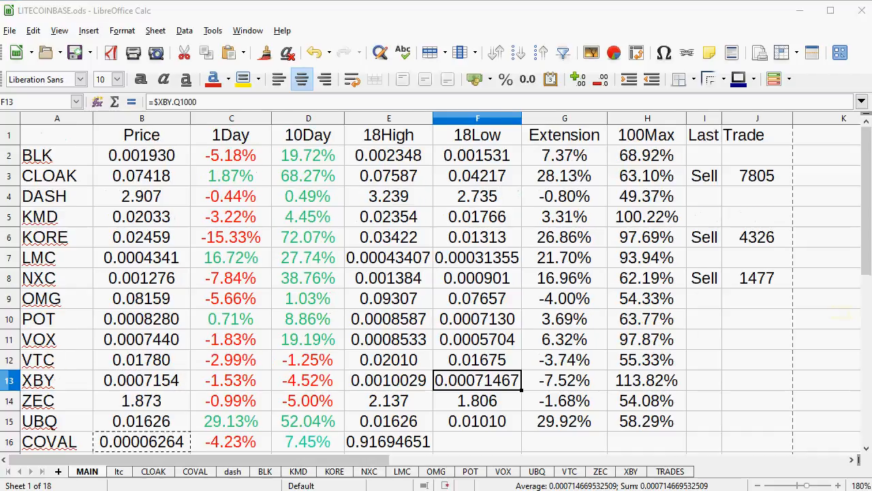
key(Left)
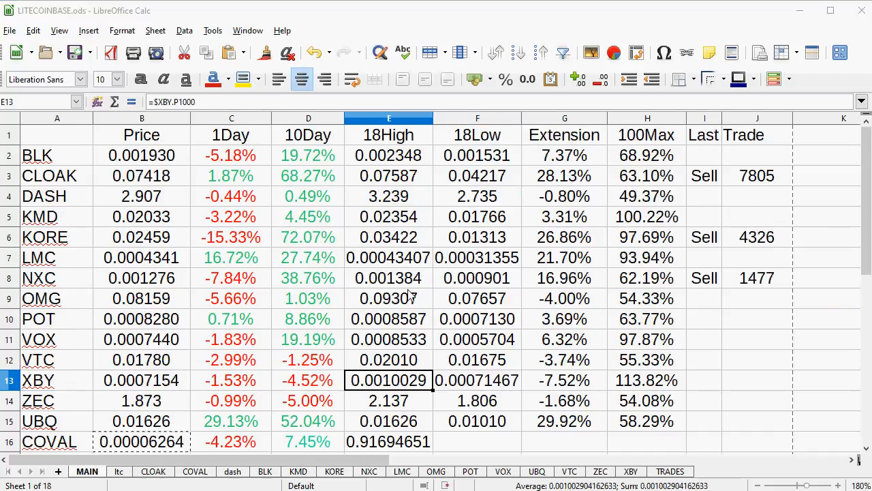
scroll(409, 297, down, 1)
- Replace COVAL's 18High formula in E16 with a link to P1000 on the COVAL sheet, =$COVAL.P1000
click(412, 383)
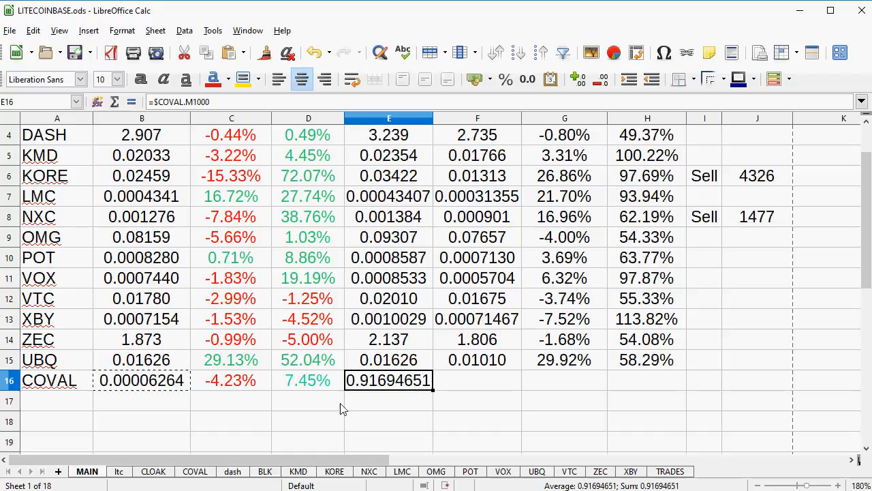
text(=)
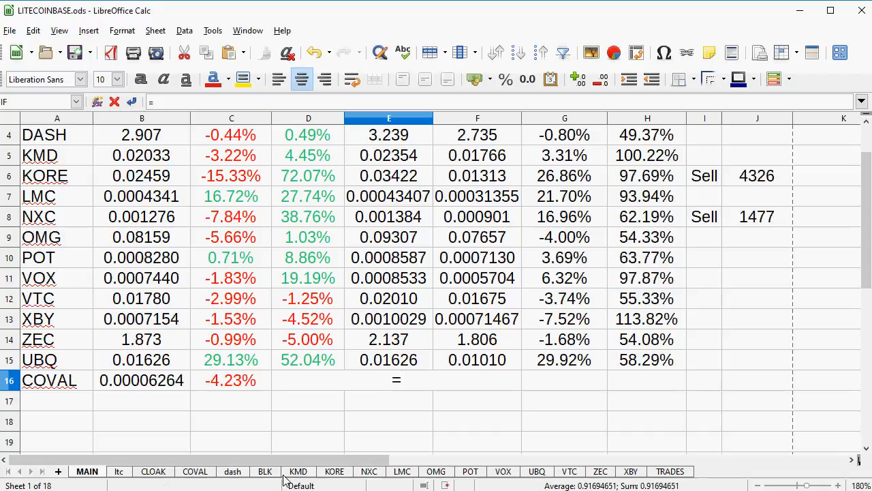
click(194, 472)
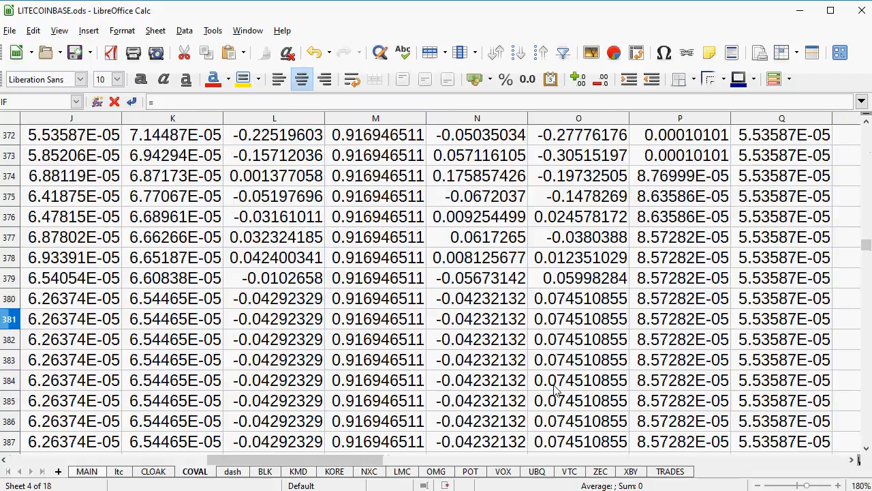
drag(240, 461, 281, 450)
scroll(317, 404, down, 3)
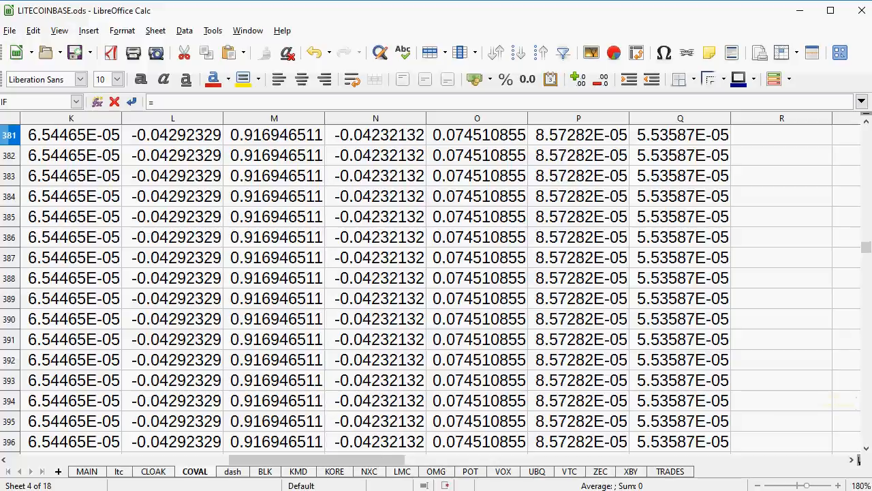
click(553, 386)
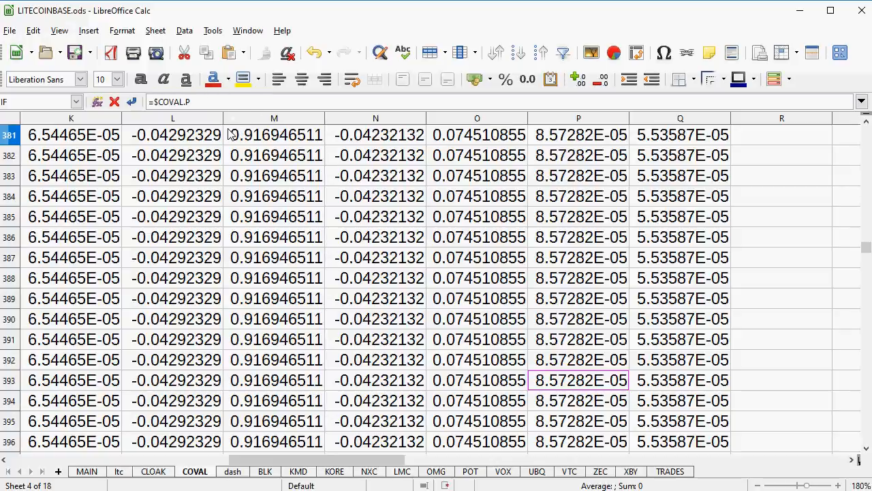
key(Return)
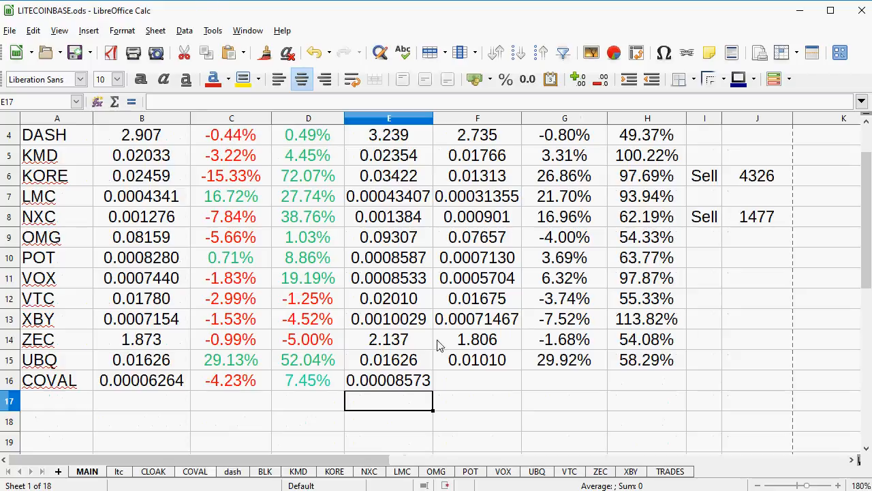
- Copy COVAL's 18High formula from E16 into the 18Low cell F16
right_click(396, 375)
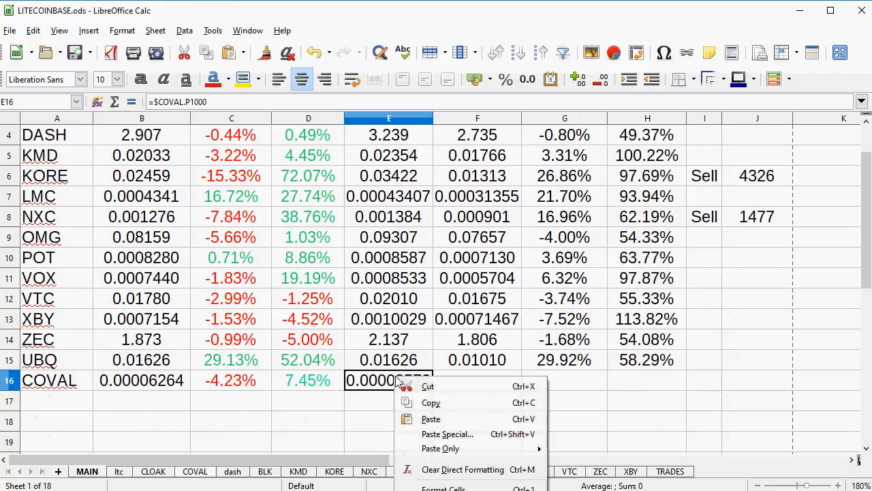
click(460, 404)
click(475, 383)
right_click(475, 384)
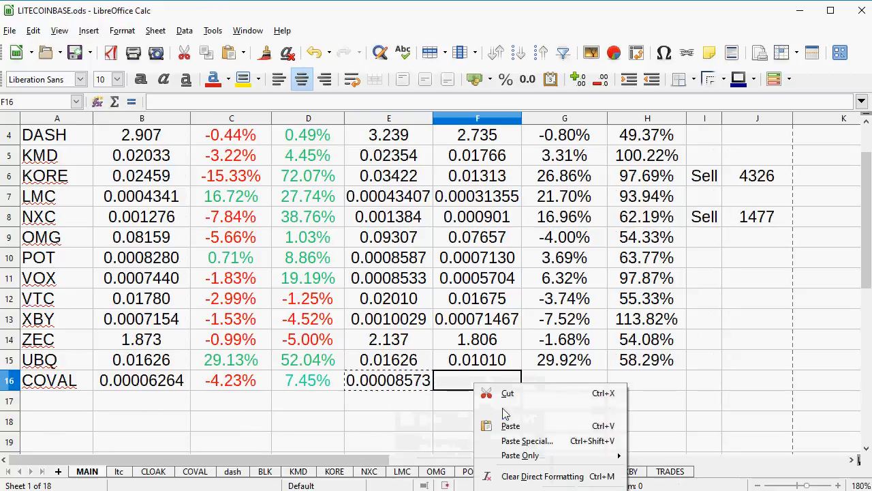
click(537, 430)
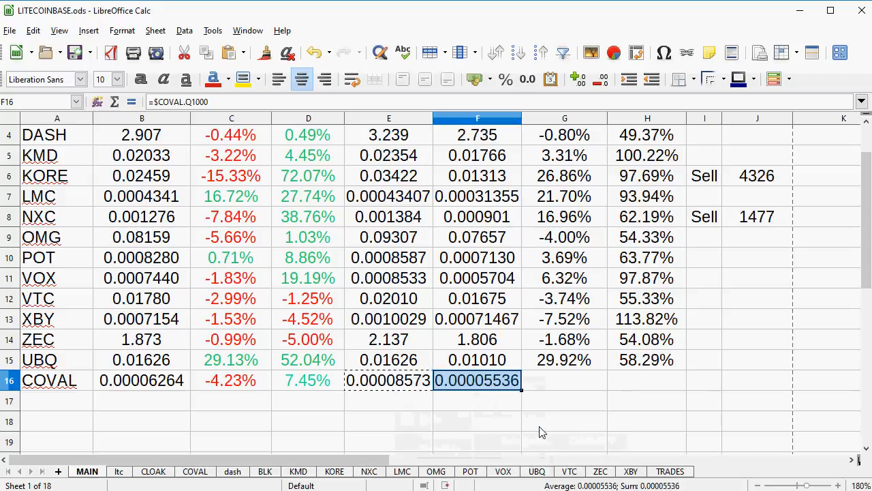
click(491, 428)
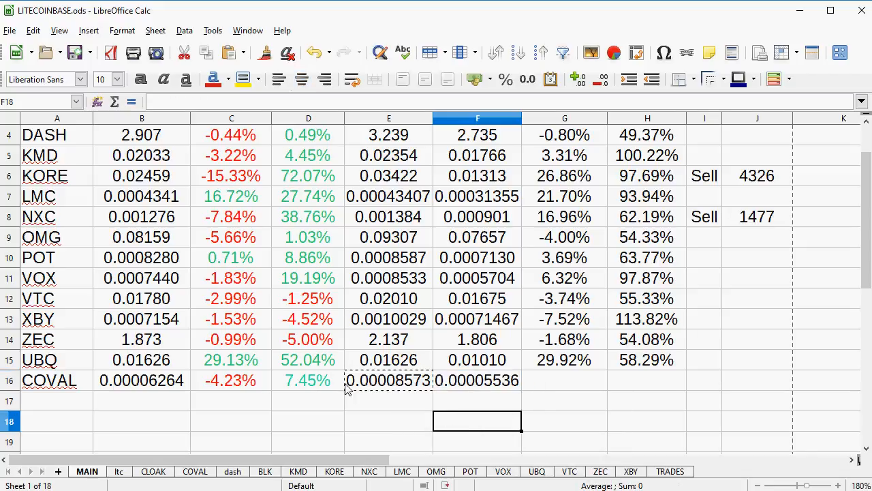
- Copy UBQ's Extension formula with its percentage format from G15 into G16
mouse_move(570, 366)
mouse_down()
mouse_move(652, 368)
mouse_move(584, 367)
mouse_up()
right_click(584, 366)
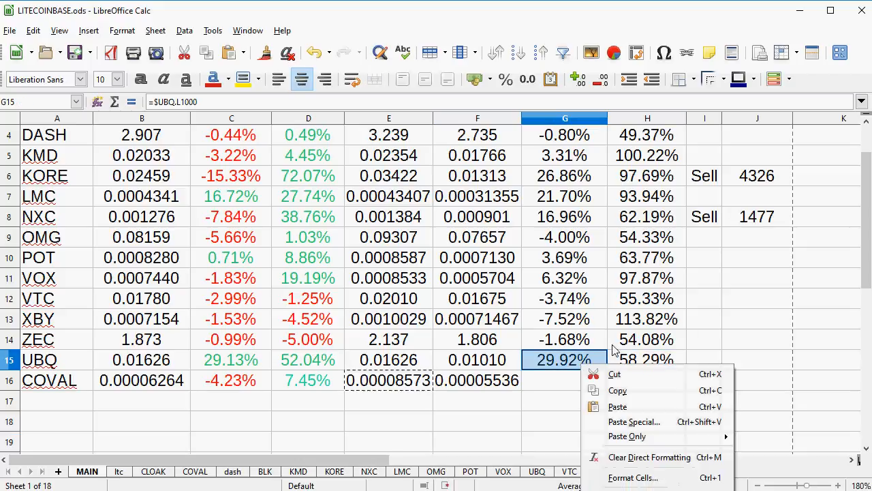
click(618, 391)
click(584, 380)
right_click(586, 384)
click(619, 422)
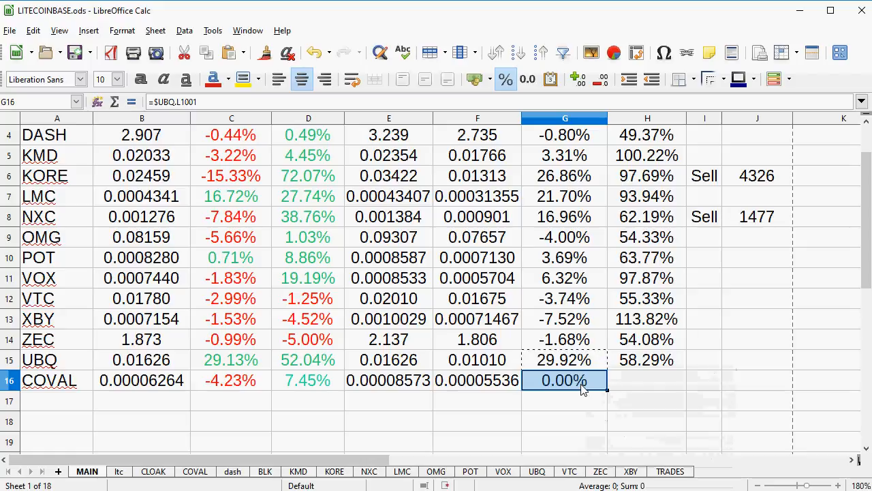
click(583, 387)
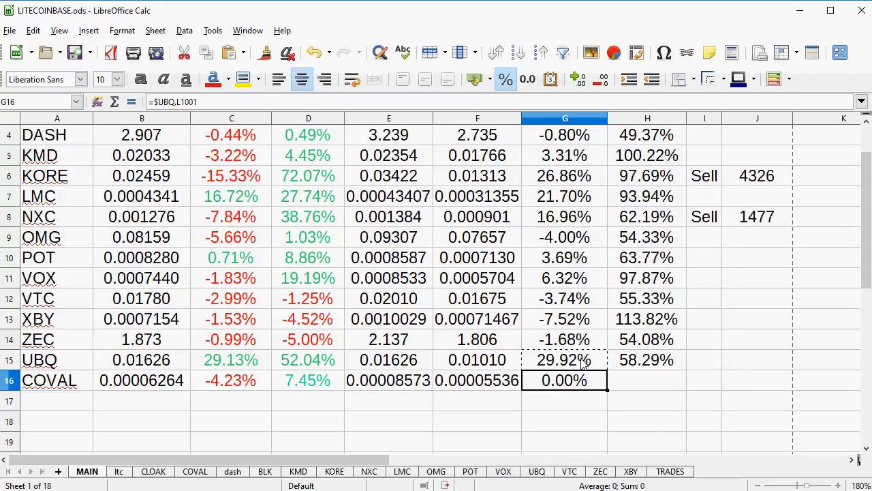
- Check XBY's Extension and 100Max references, and set COVAL's Extension formula in G16 to =$COVAL.L1000
click(579, 326)
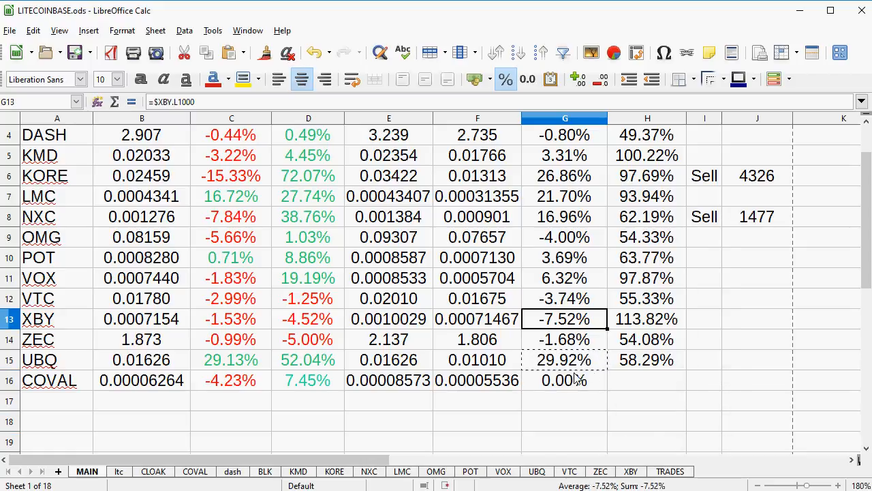
click(647, 317)
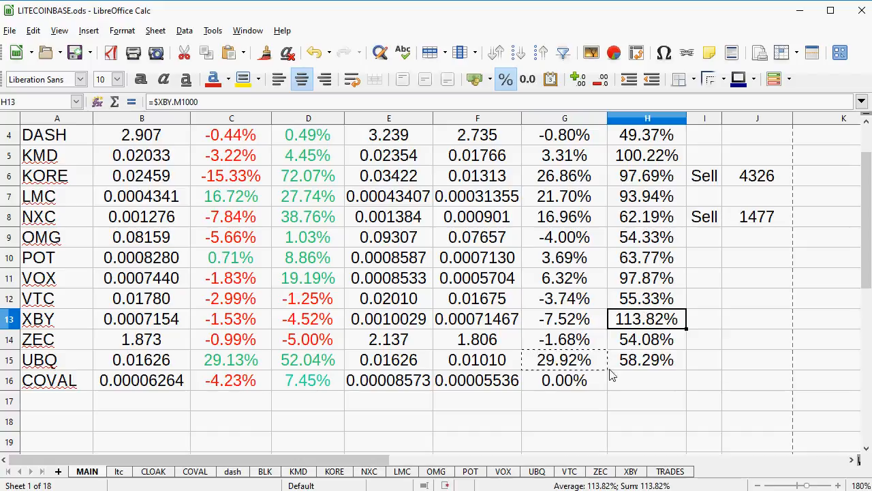
click(585, 380)
text(=)
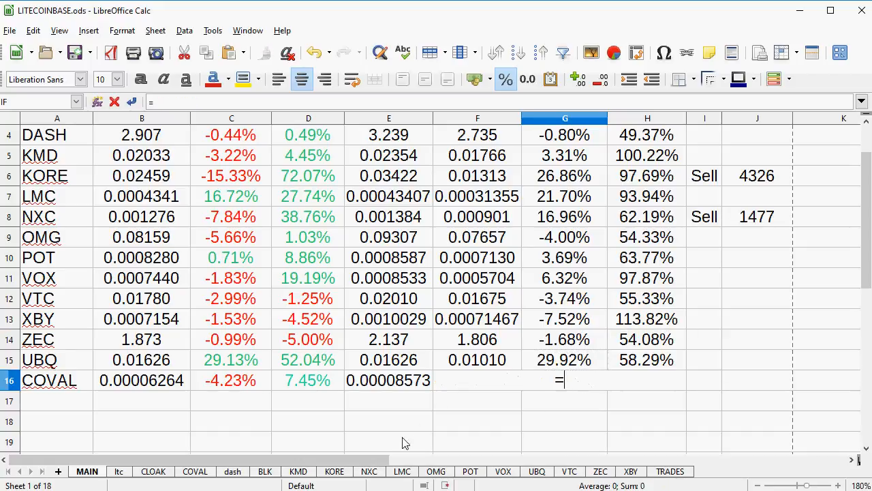
click(189, 475)
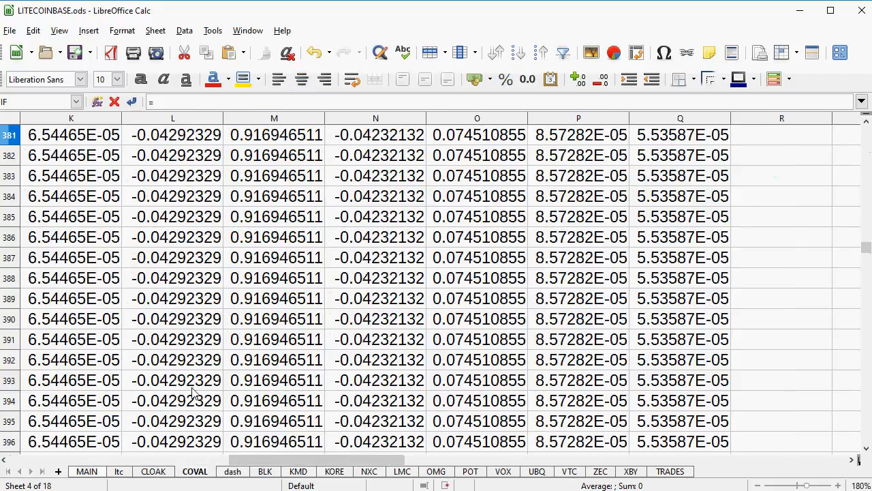
click(181, 417)
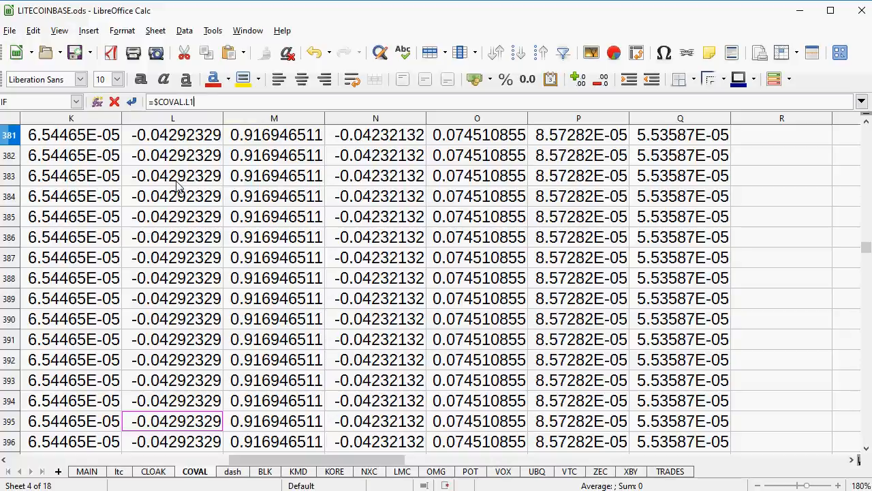
key(Return)
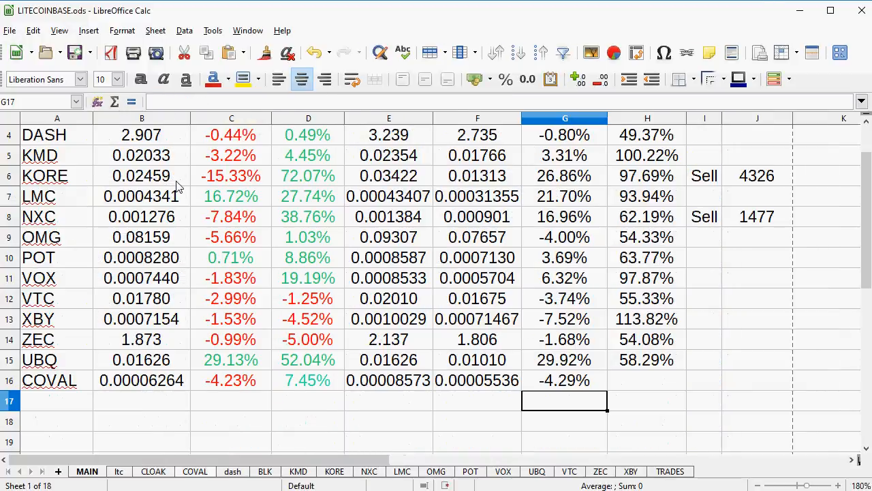
- Copy COVAL's Extension formula from G16 into the 100Max cell H16
click(553, 381)
right_click(551, 384)
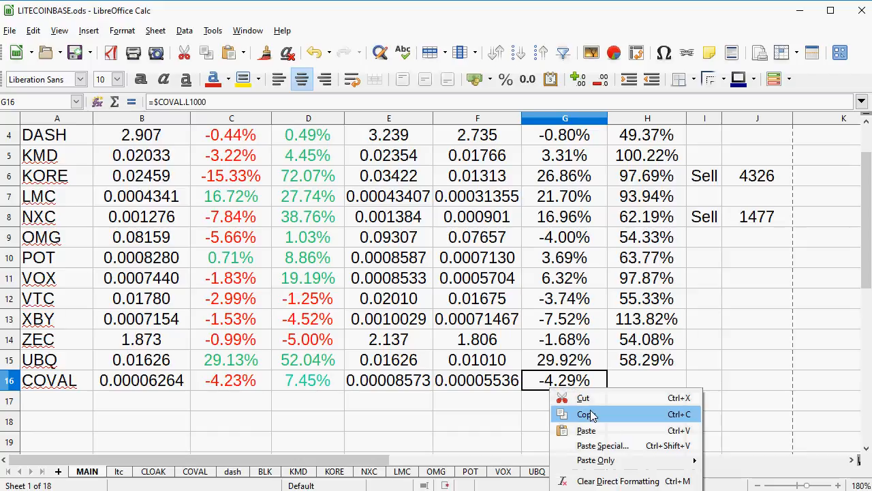
click(573, 413)
click(623, 384)
right_click(623, 384)
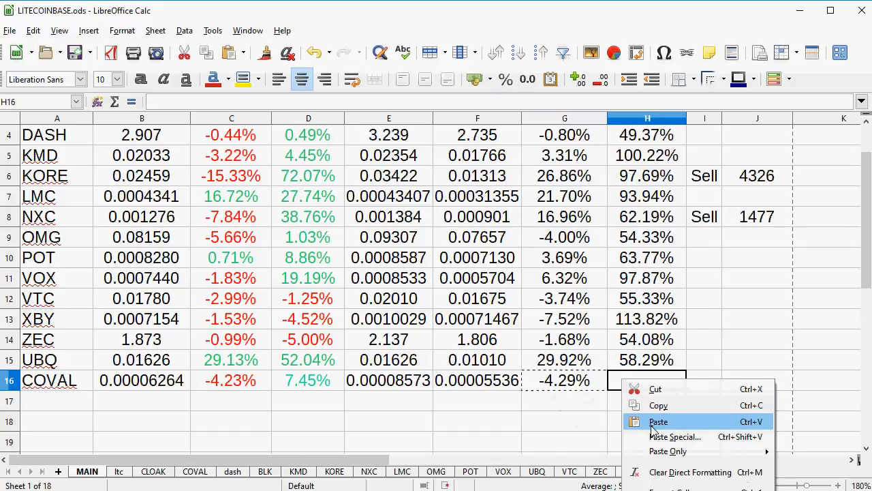
click(637, 421)
click(559, 423)
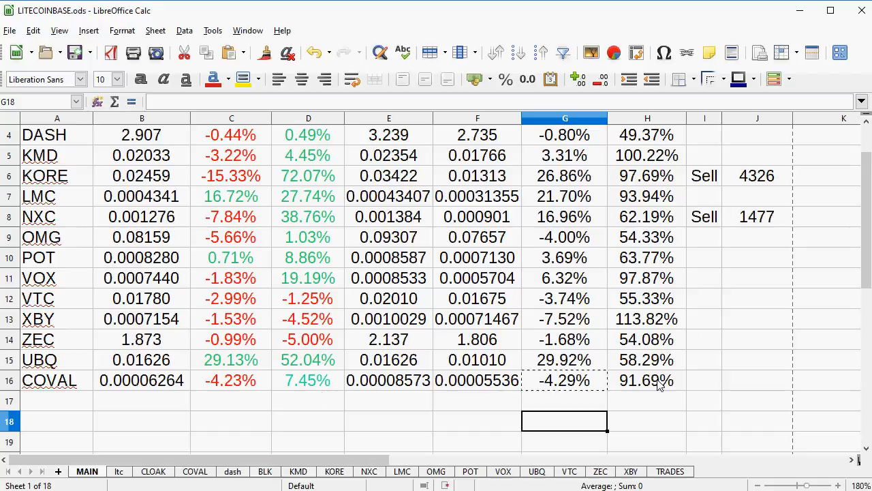
- Sort the coin rows in A2:J16 by Column A in ascending order and check COVAL's place in the list
drag(739, 385, 142, 160)
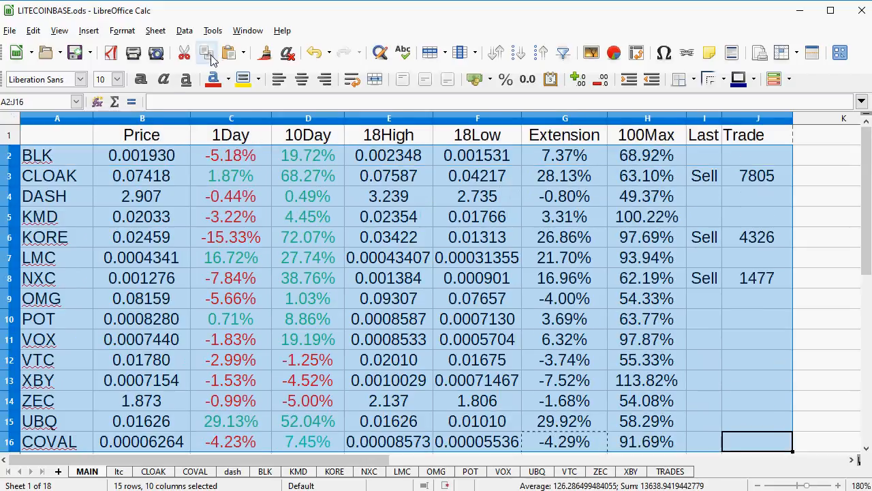
click(186, 33)
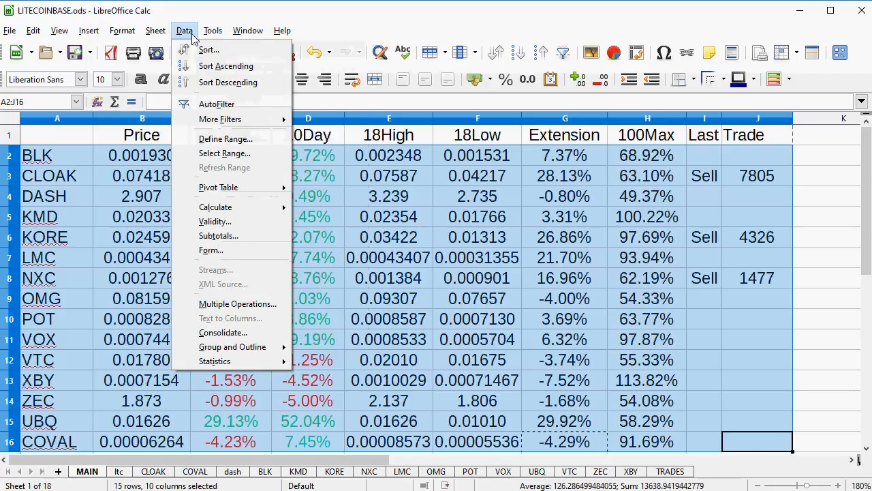
click(205, 50)
click(132, 166)
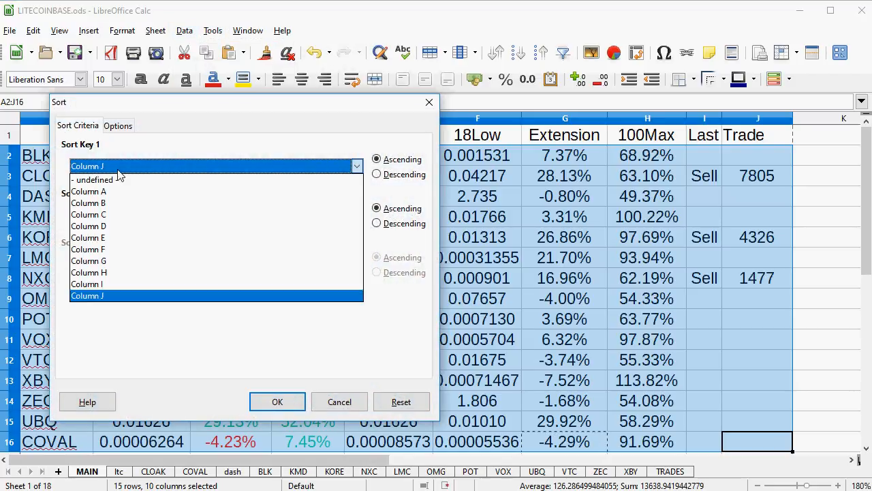
click(116, 192)
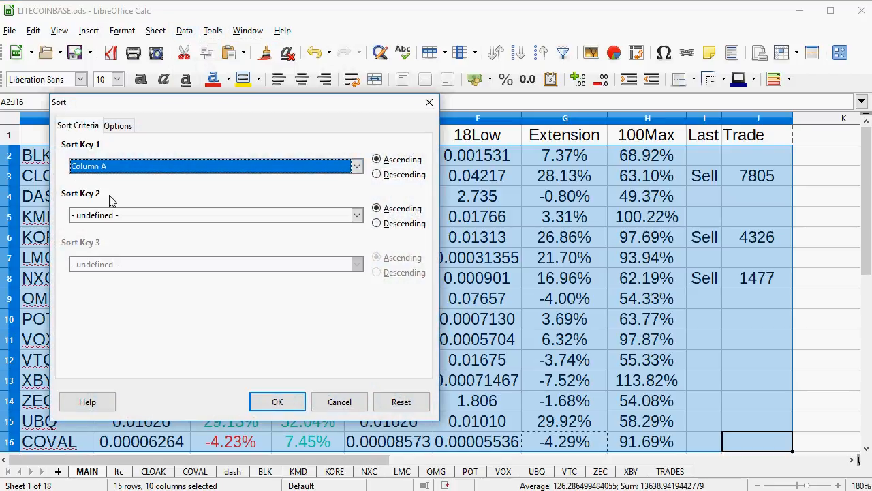
click(276, 402)
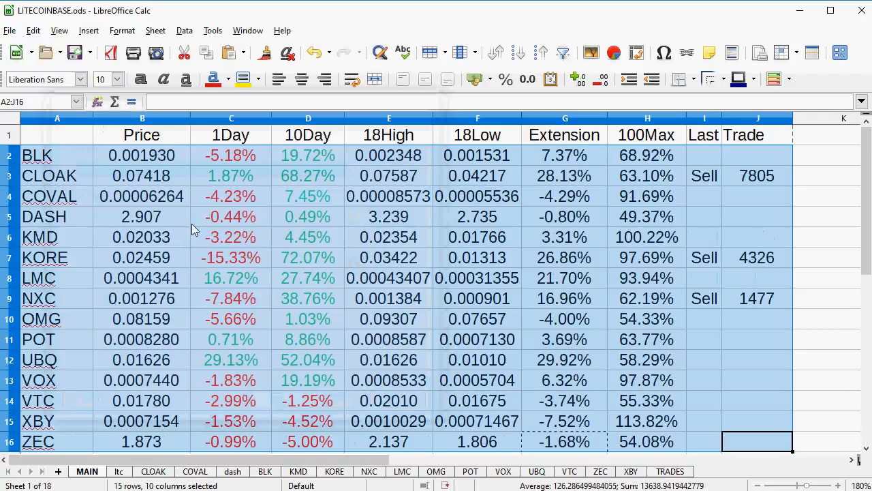
click(66, 202)
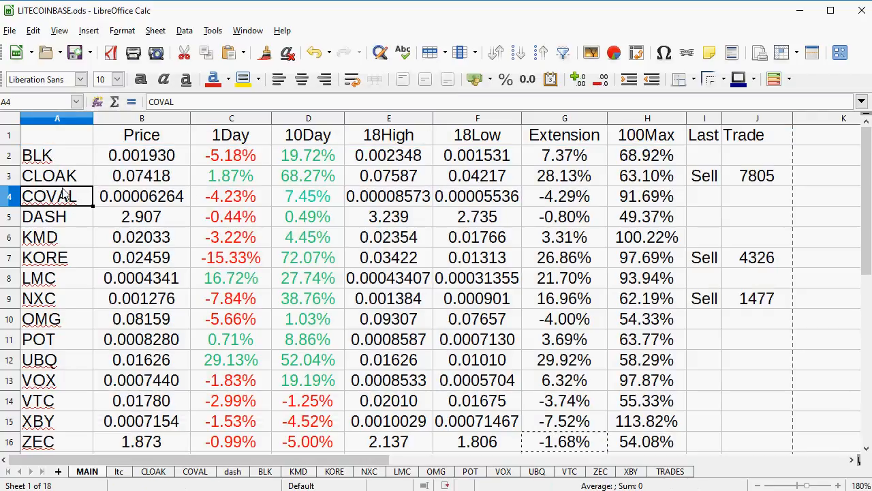
scroll(109, 245, down, 1)
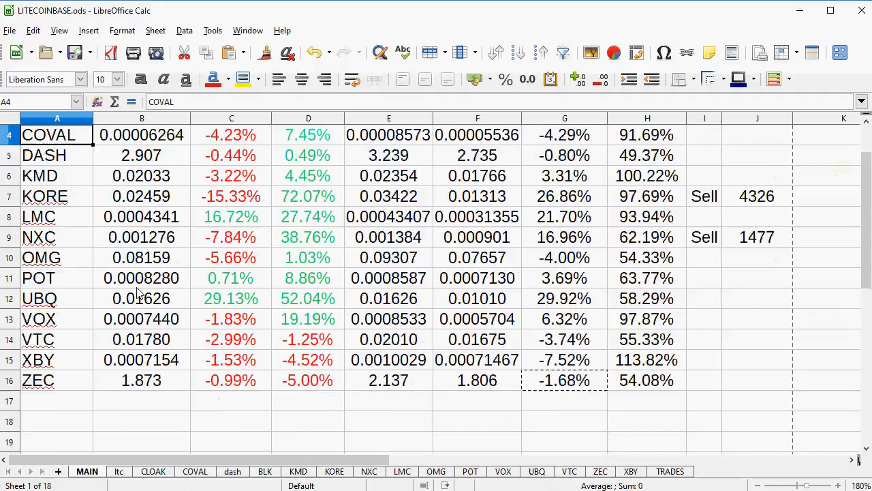
scroll(141, 289, up, 1)
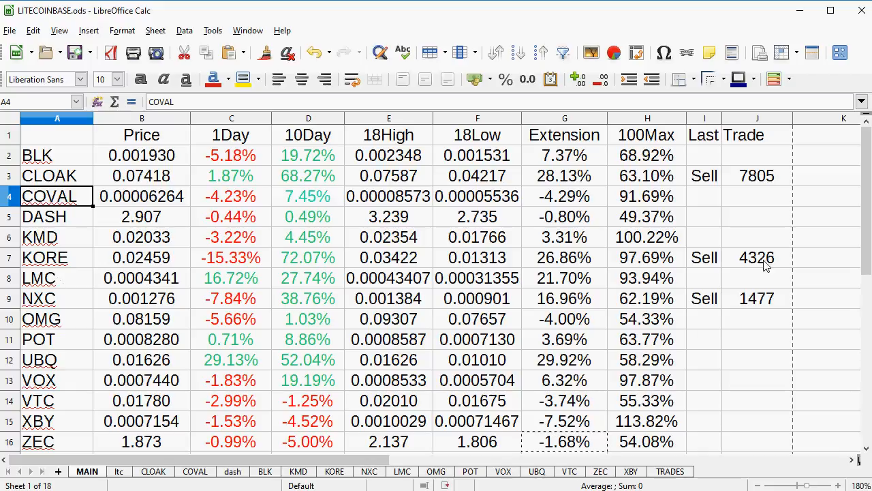
- Review the Last Trade columns on the MAIN sheet, including the sell entries for CLOAK and NXC
drag(716, 135, 750, 297)
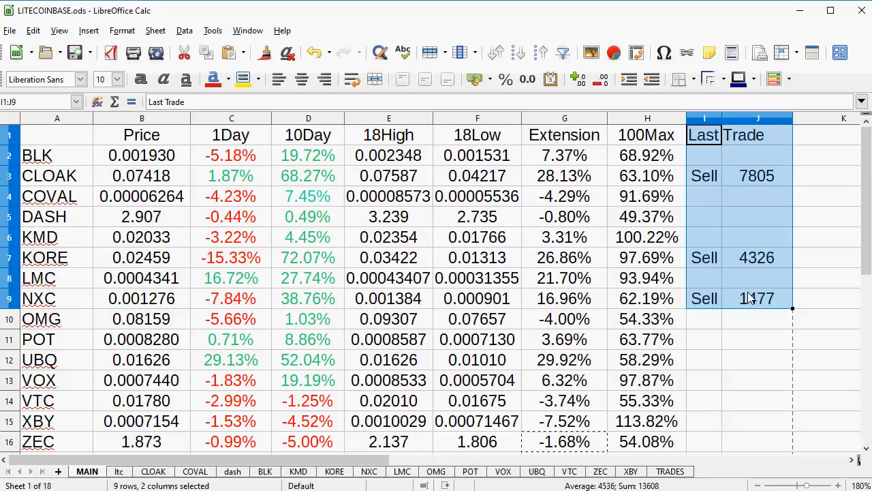
click(726, 195)
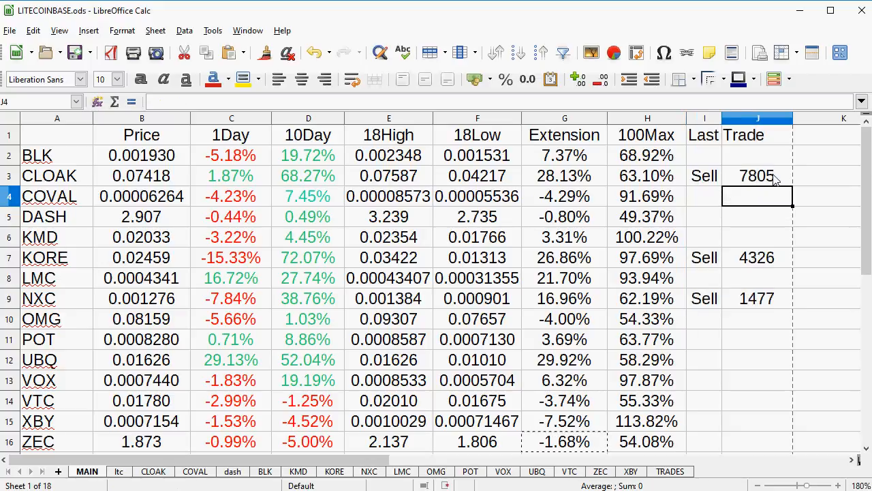
drag(775, 176, 716, 176)
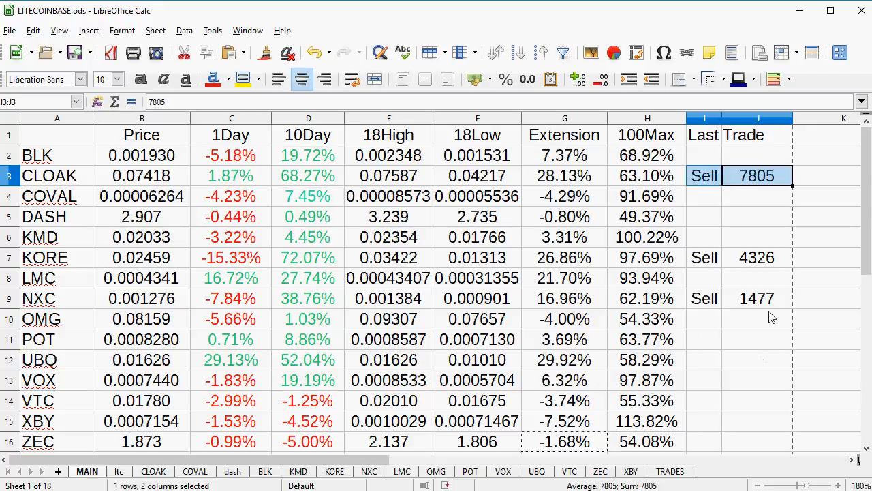
drag(770, 311, 715, 306)
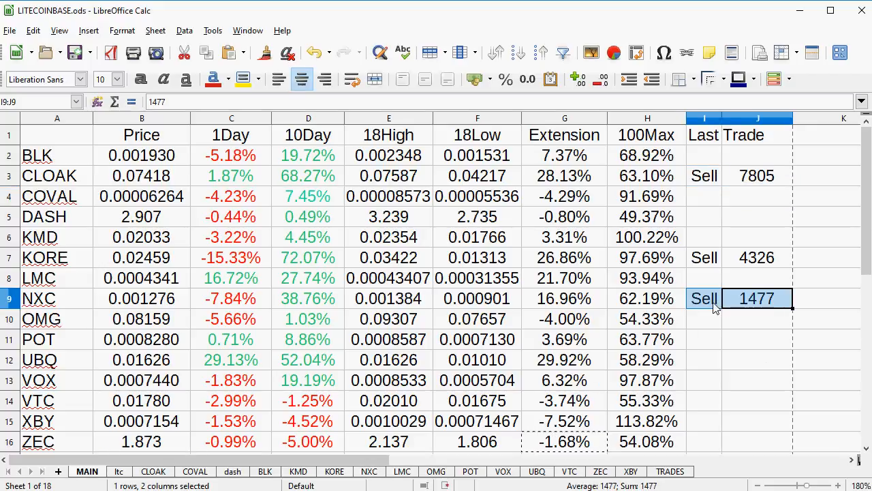
- Examine the TRADES sheet: CLOAK's ALT OUT, LTC IN and PRICE formula, and the Date and LTC OUT columns for purchases
click(670, 471)
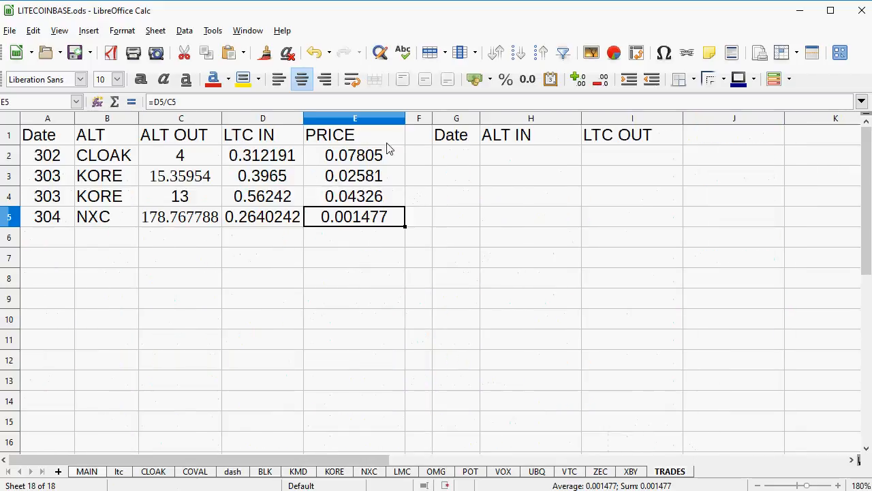
click(345, 158)
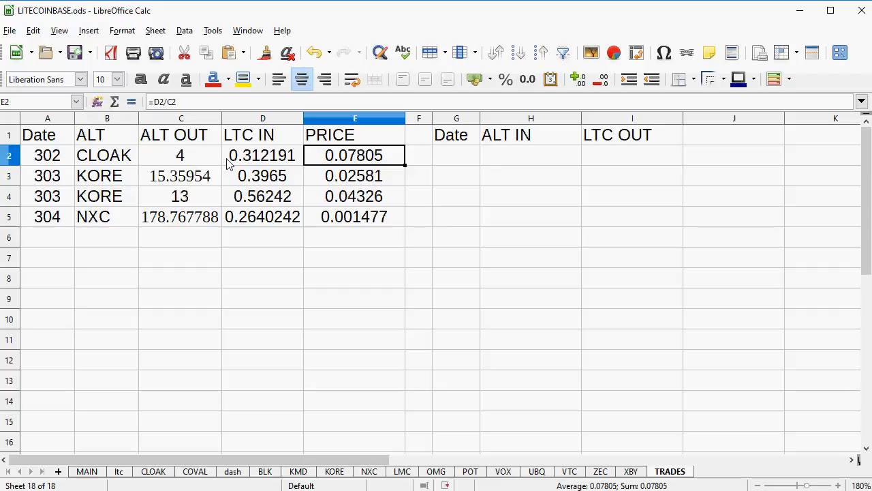
click(191, 157)
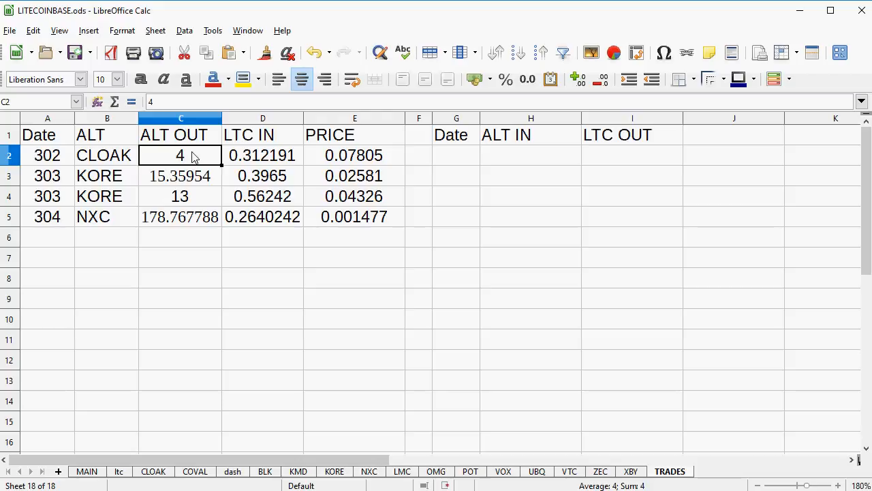
click(254, 157)
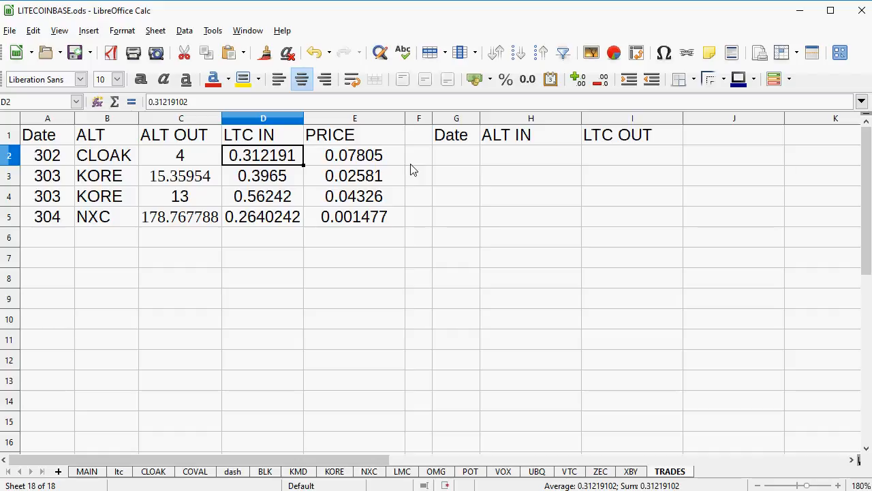
click(366, 162)
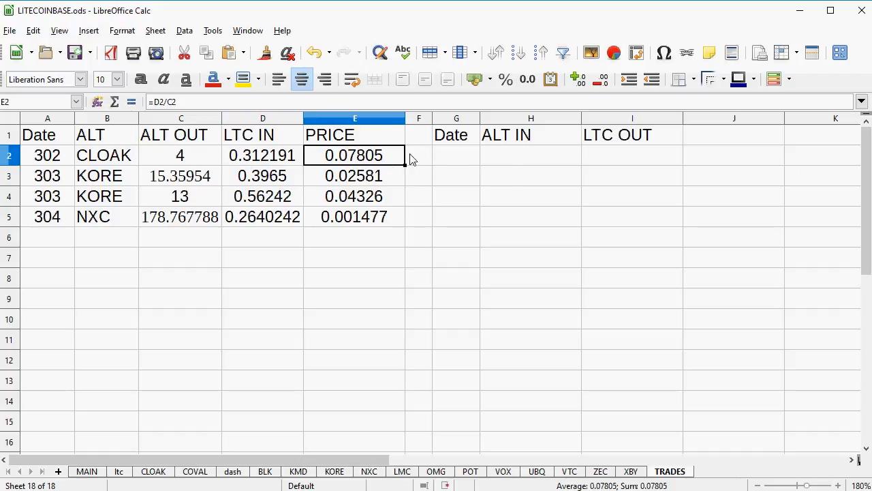
click(464, 157)
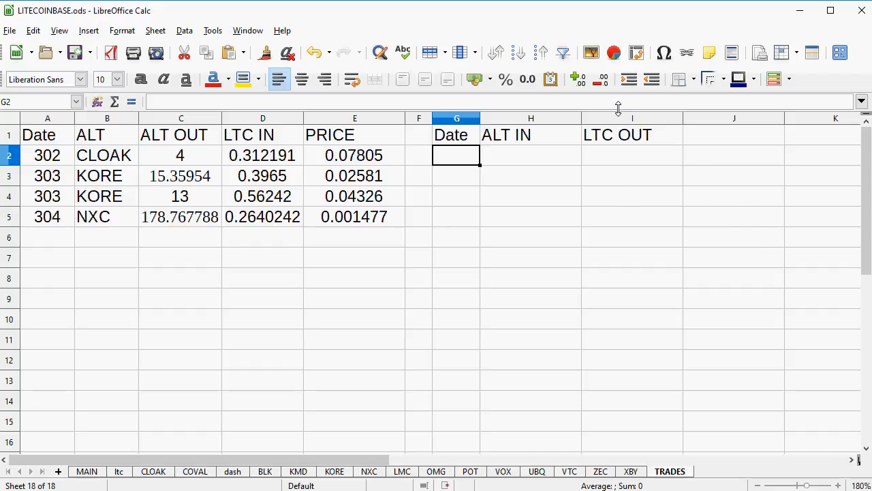
click(621, 155)
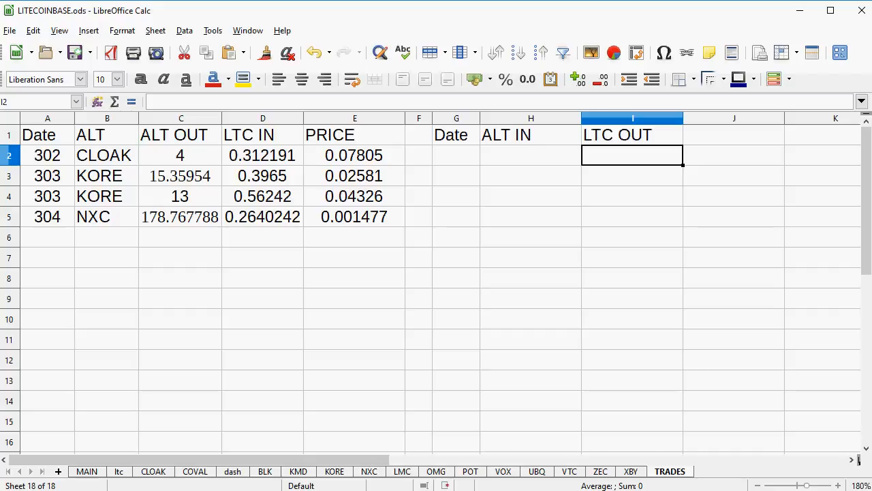
- Return to the MAIN sheet and review the coin list with its 18High, 18Low and Extension columns
click(86, 471)
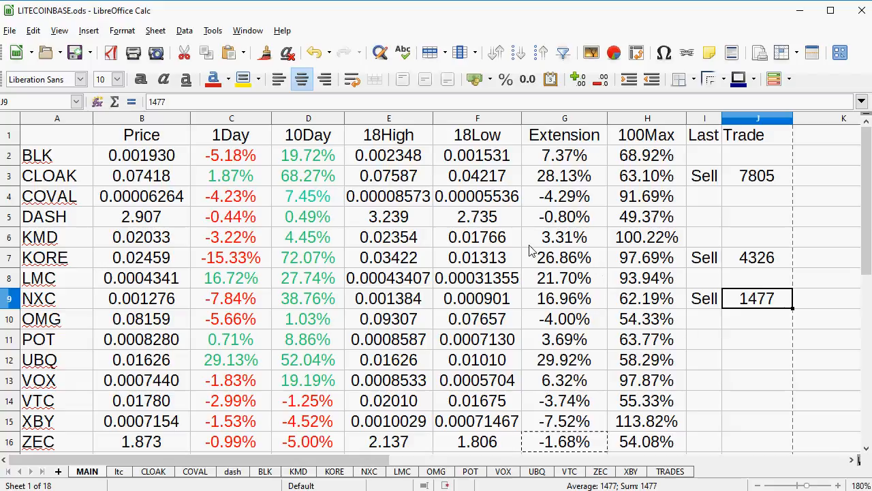
scroll(623, 244, down, 2)
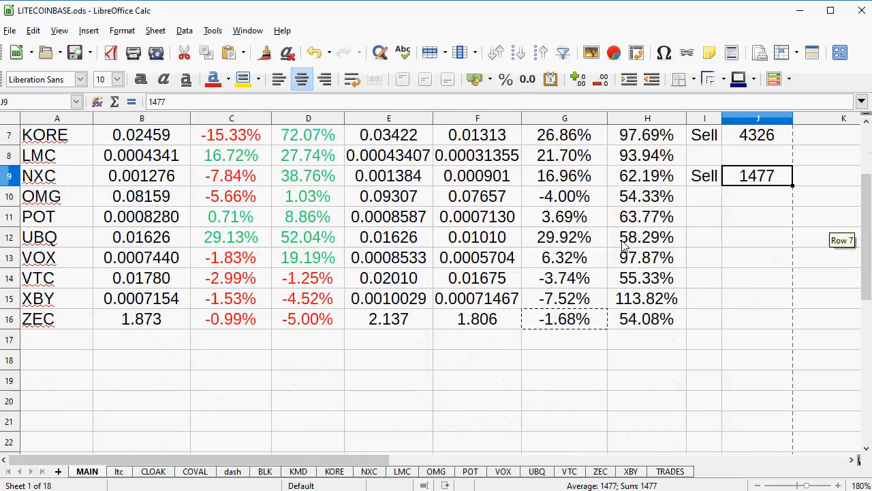
scroll(623, 247, up, 2)
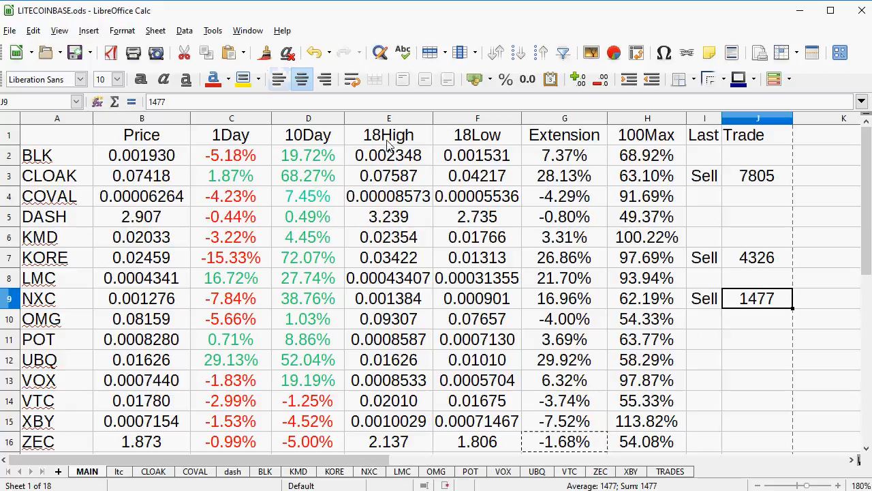
drag(389, 145, 475, 149)
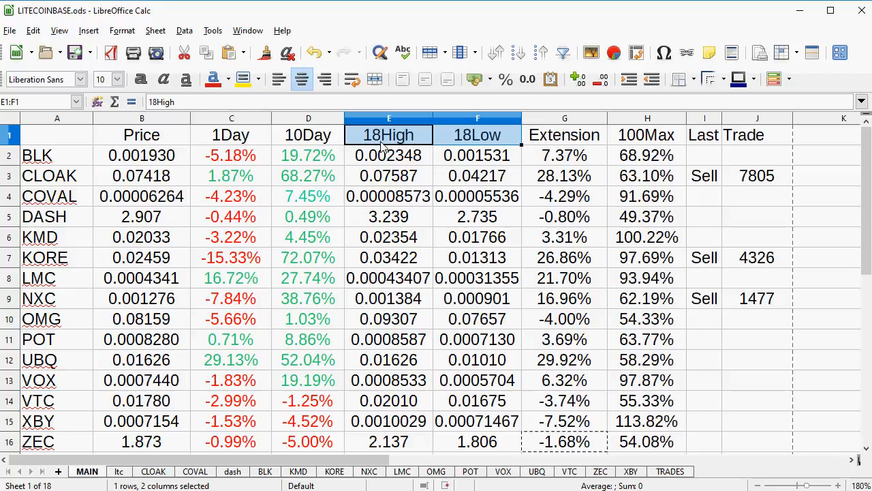
click(383, 146)
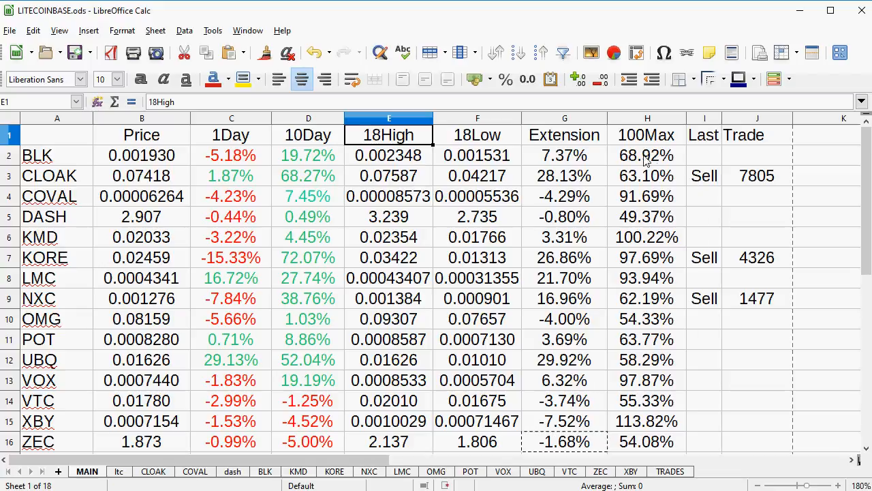
click(582, 139)
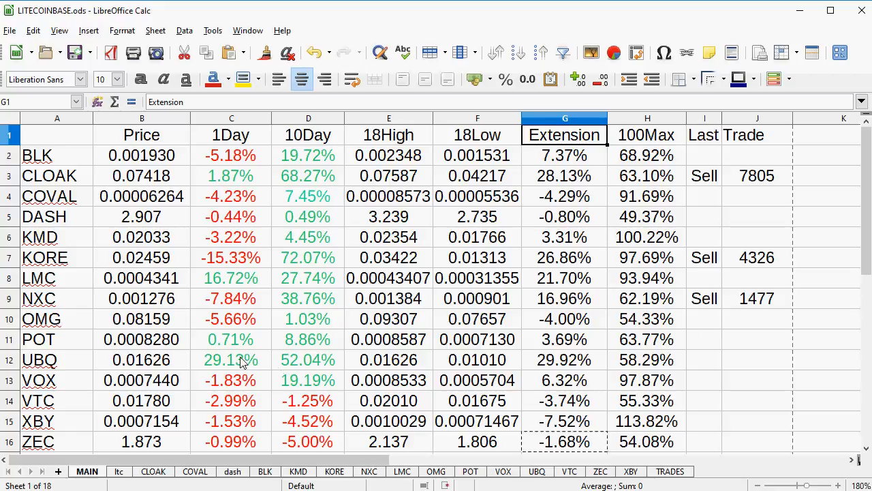
- Compare the Price, 1Day and 10Day figures of the UBQ, KORE and CLOAK rows
drag(30, 368, 245, 361)
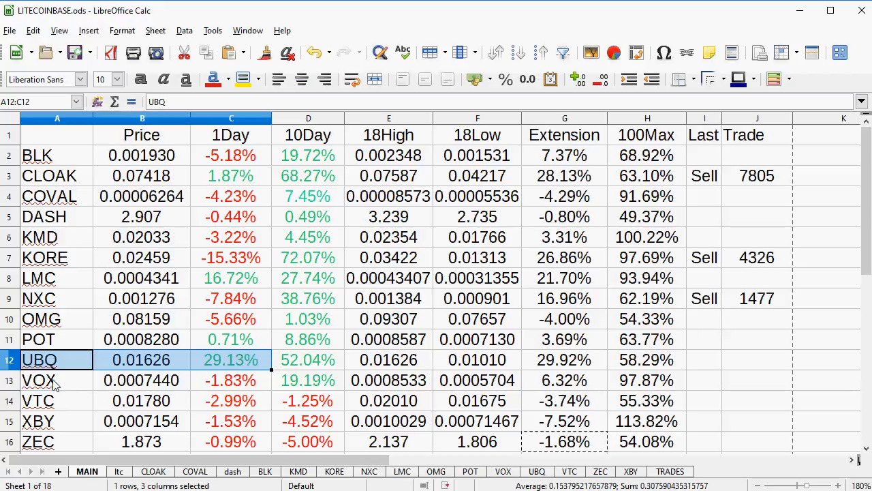
drag(308, 366, 21, 365)
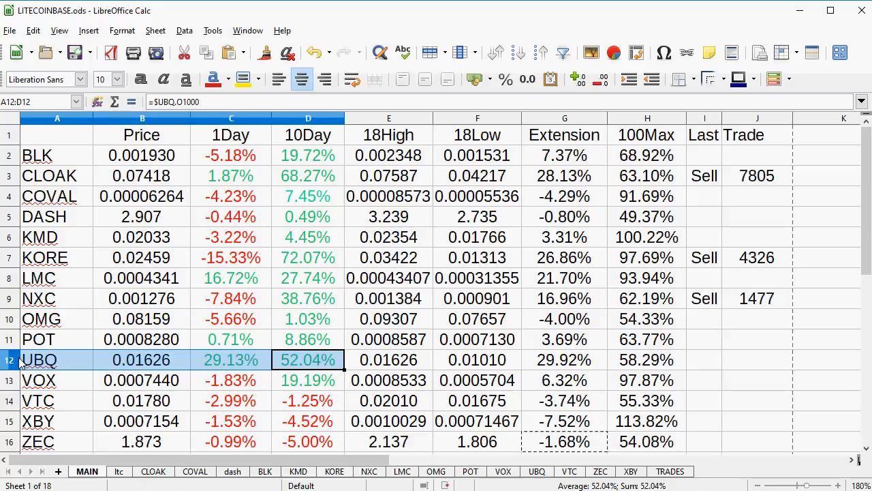
drag(307, 263, 68, 258)
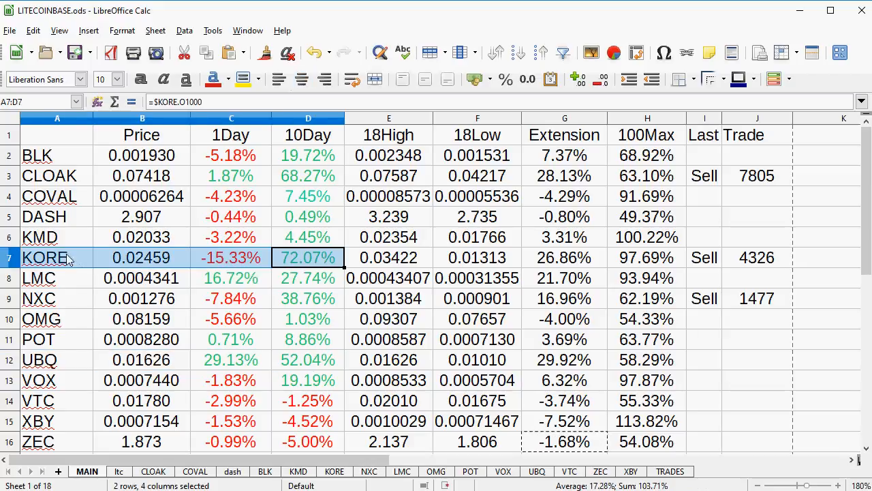
drag(311, 176, 37, 180)
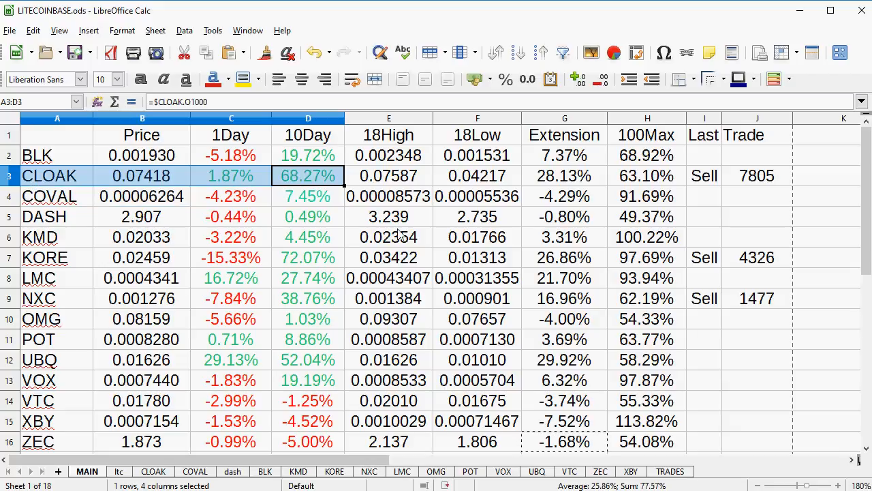